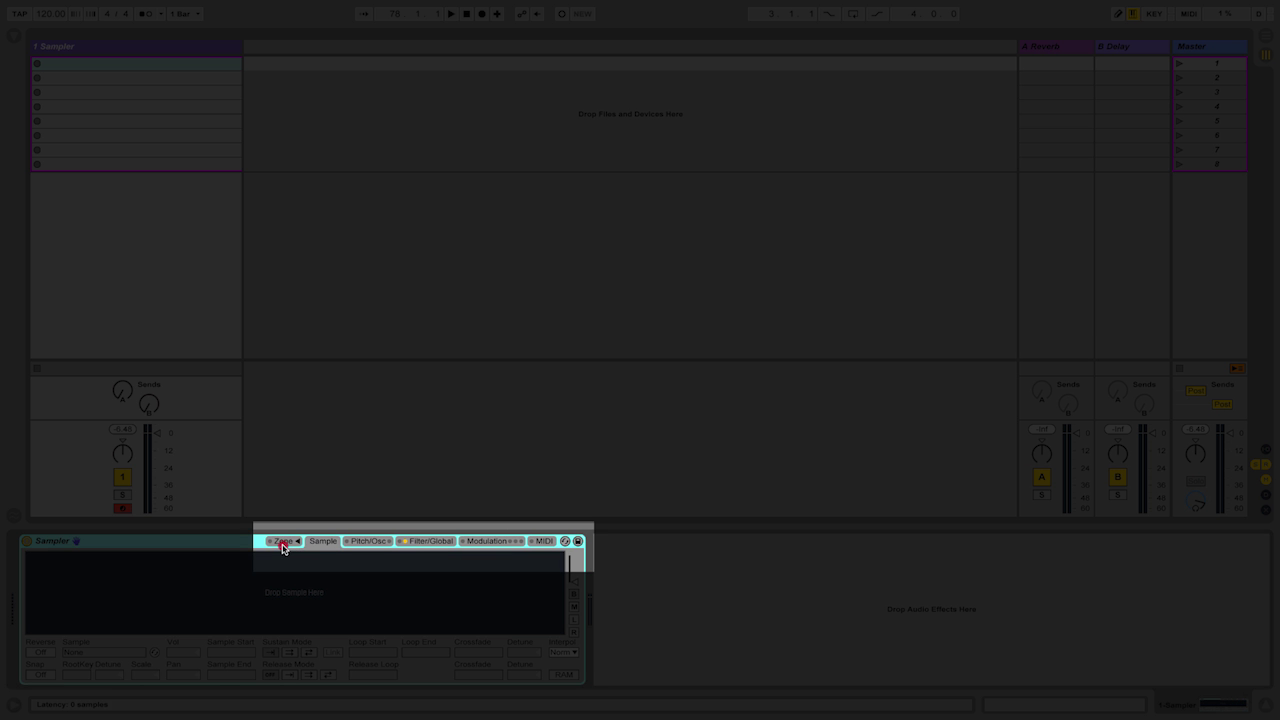
Show the Sampler's zone editor above the device.
{"action": "left_click", "coordinate": [282, 546]}
{"action": "left_click", "coordinate": [283, 543]}
{"action": "left_click", "coordinate": [283, 543]}
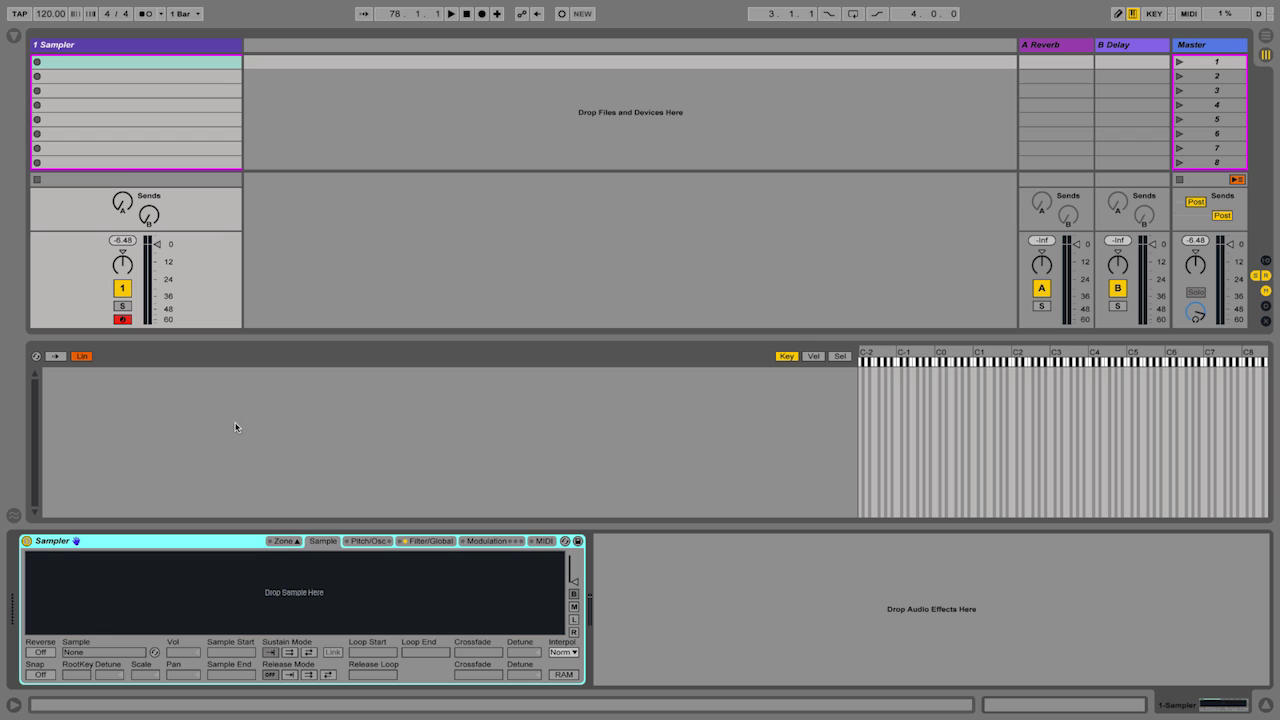
Load funny instruments.aif and perez cu_20.aif from the Audio samples folder into the Sampler's zone editor and hide the browser.
{"action": "left_click", "coordinate": [14, 38]}
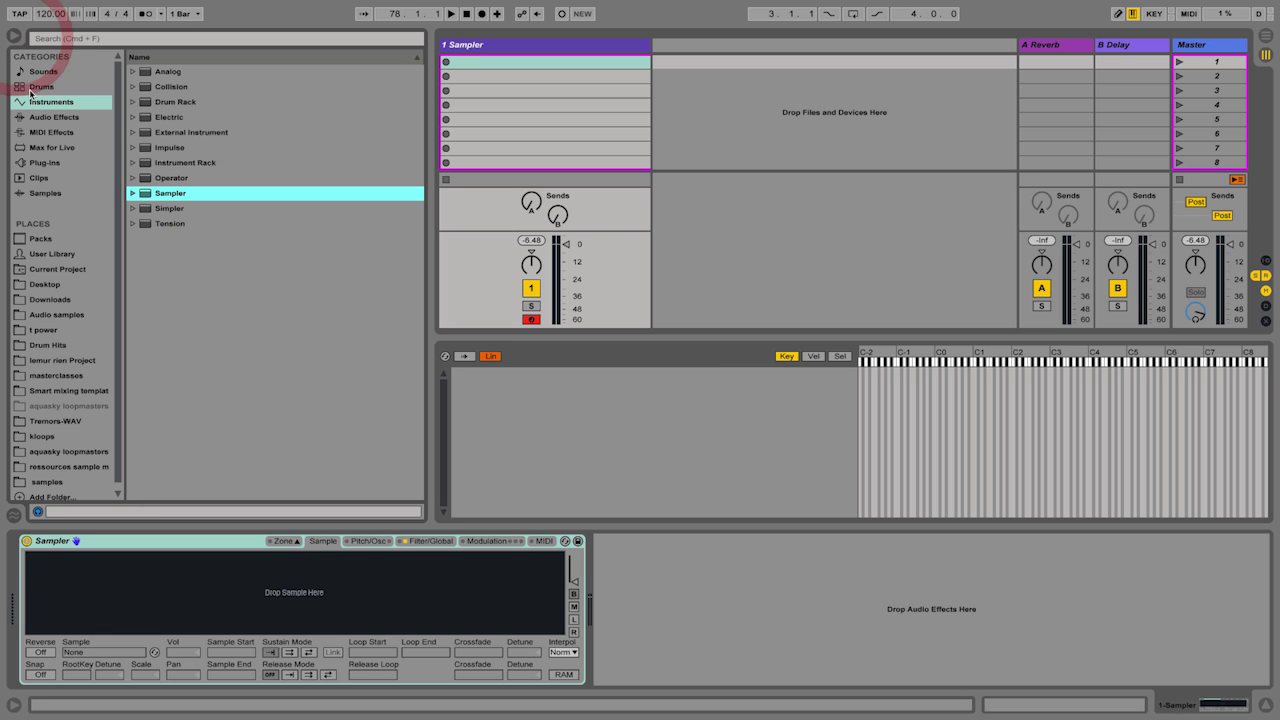
{"action": "left_click", "coordinate": [40, 314]}
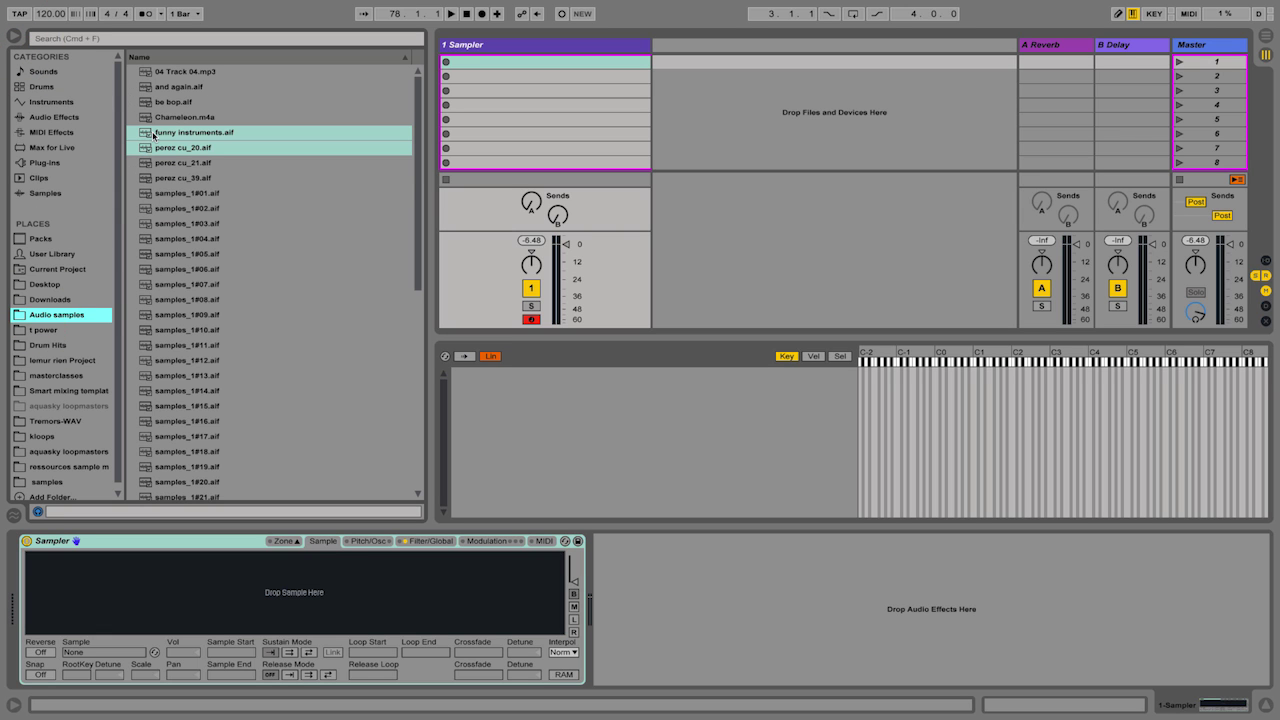
{"action": "left_click_drag", "start_coordinate": [153, 135], "coordinate": [514, 412]}
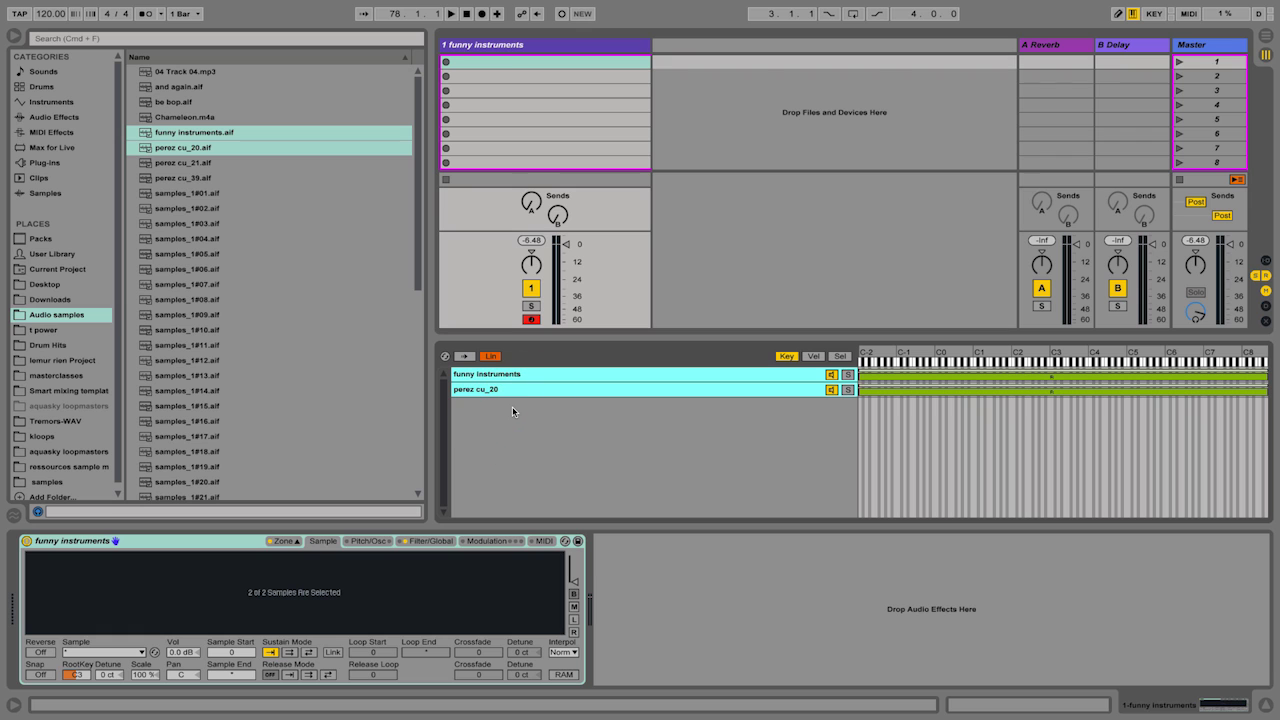
{"action": "key", "text": "super+alt+b"}
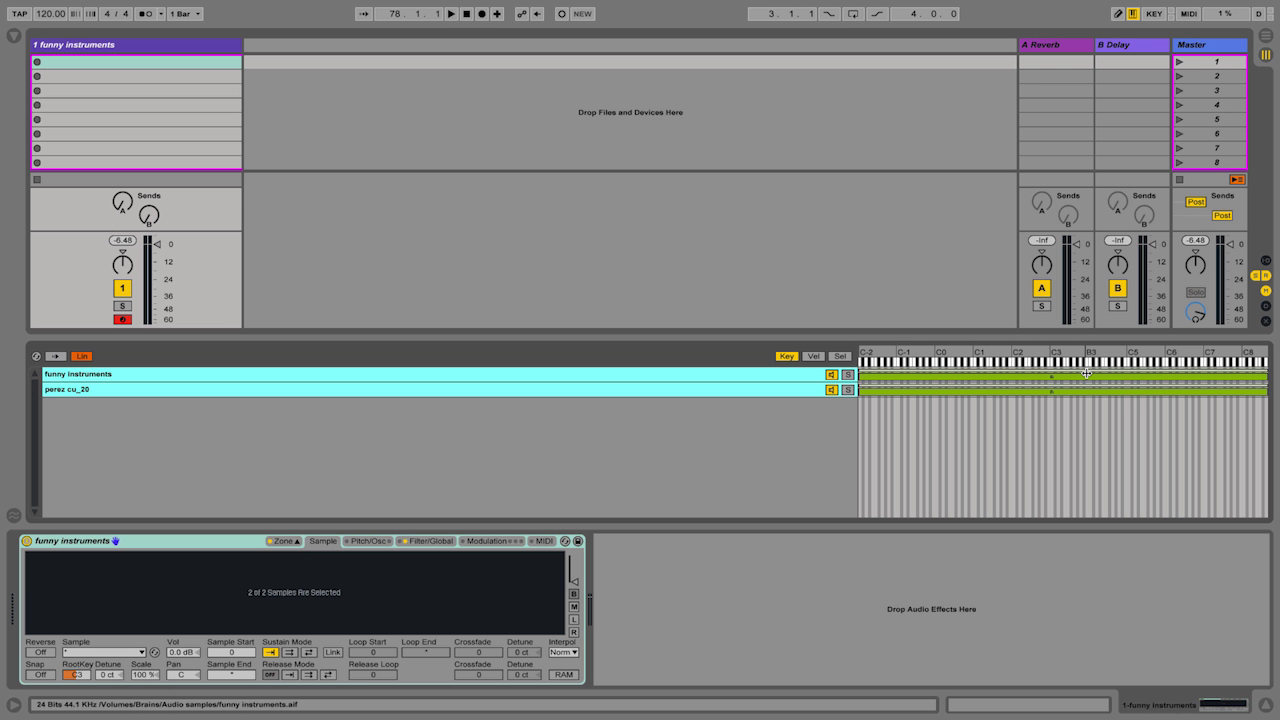
Play notes and solo the funny instruments and perez cu_20 layers one at a time to hear each separately.
{"action": "key", "text": "a"}
{"action": "left_click", "coordinate": [848, 375]}
{"action": "key", "text": "a"}
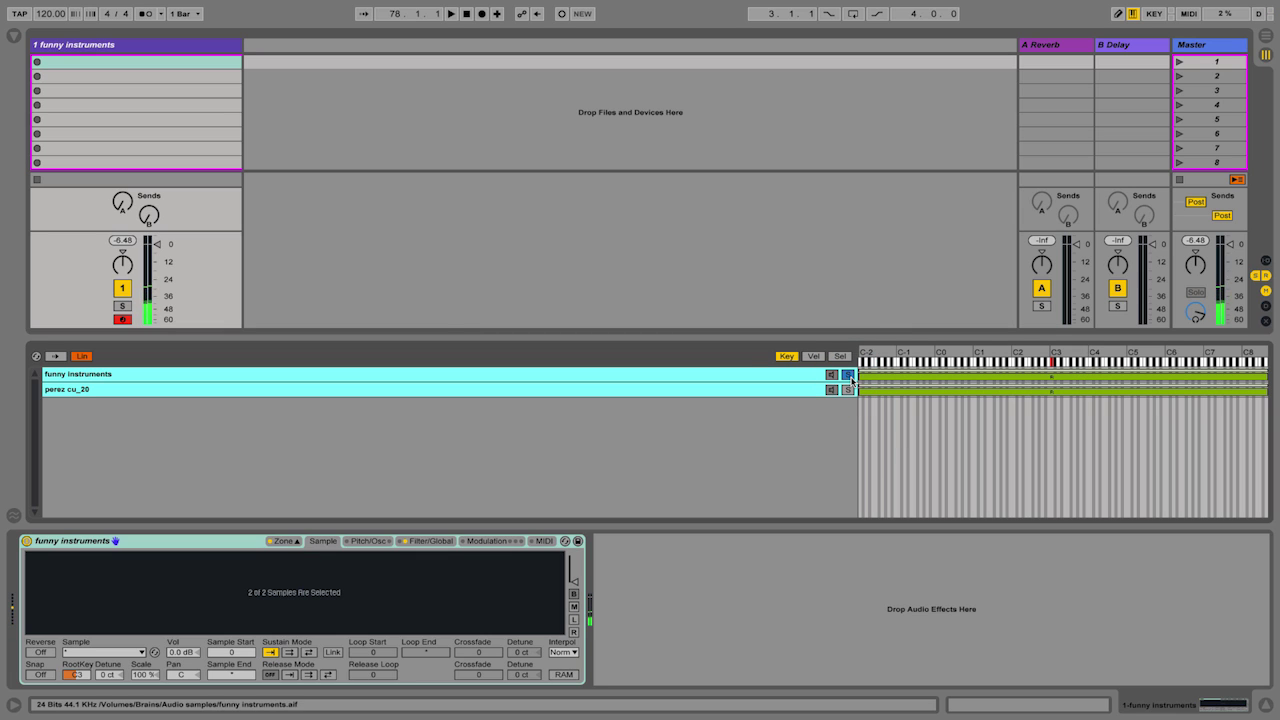
{"action": "left_click", "coordinate": [847, 390]}
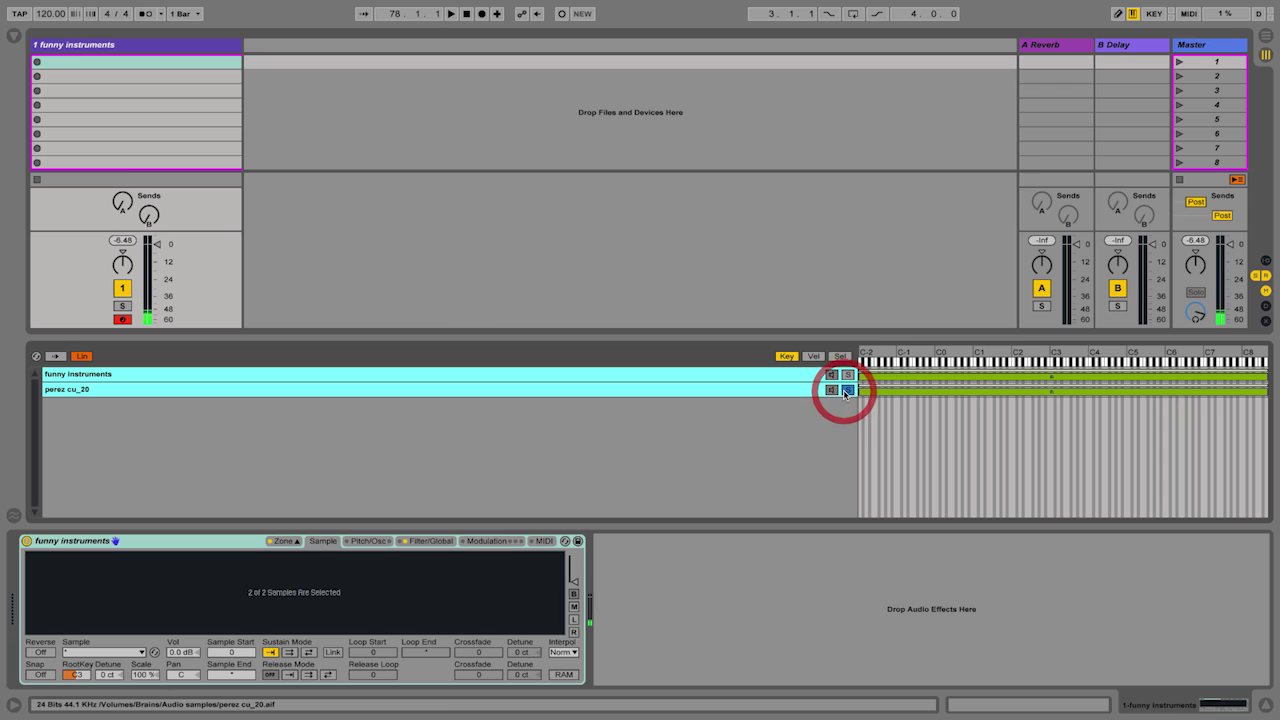
{"action": "left_click", "coordinate": [847, 390]}
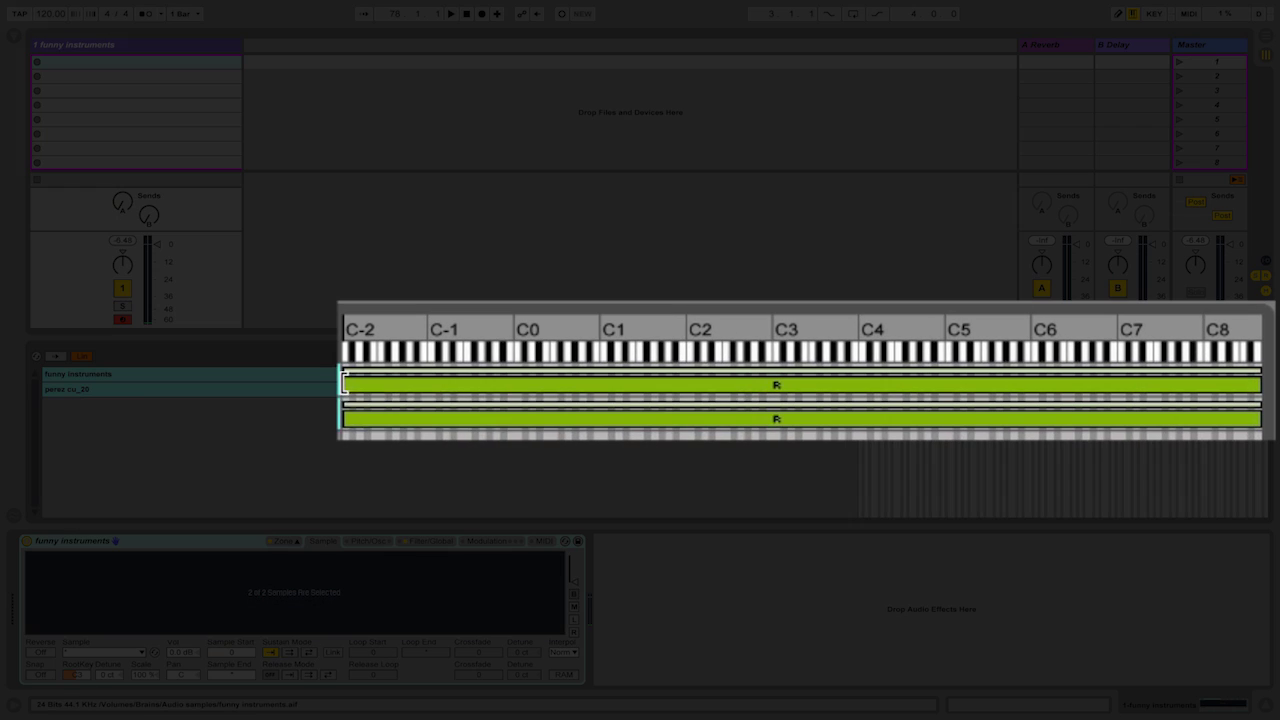
Split the key zones with perez cu_20 up to C3 and funny instruments from C#3 upward, and play notes to test them.
{"action": "left_click_drag", "start_coordinate": [859, 390], "coordinate": [1055, 390]}
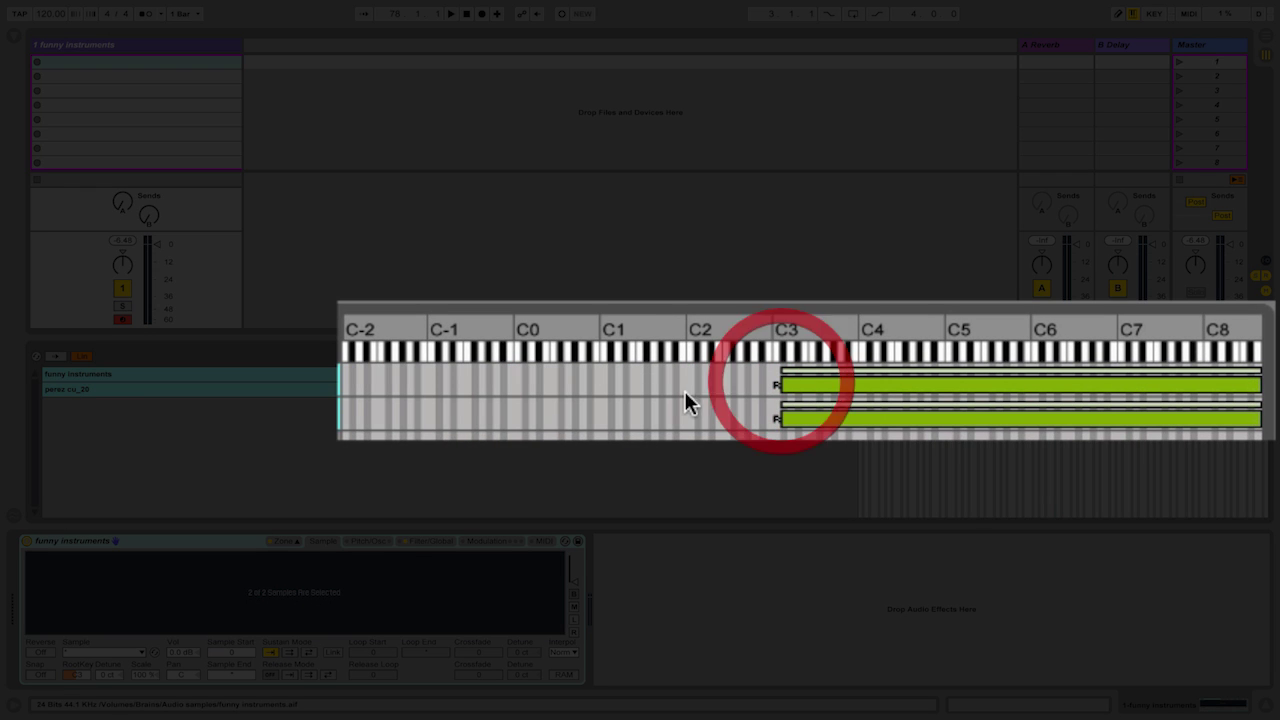
{"action": "left_click", "coordinate": [779, 404]}
{"action": "left_click_drag", "start_coordinate": [779, 404], "coordinate": [338, 417]}
{"action": "left_click_drag", "start_coordinate": [1250, 418], "coordinate": [774, 421]}
{"action": "key", "text": "a"}
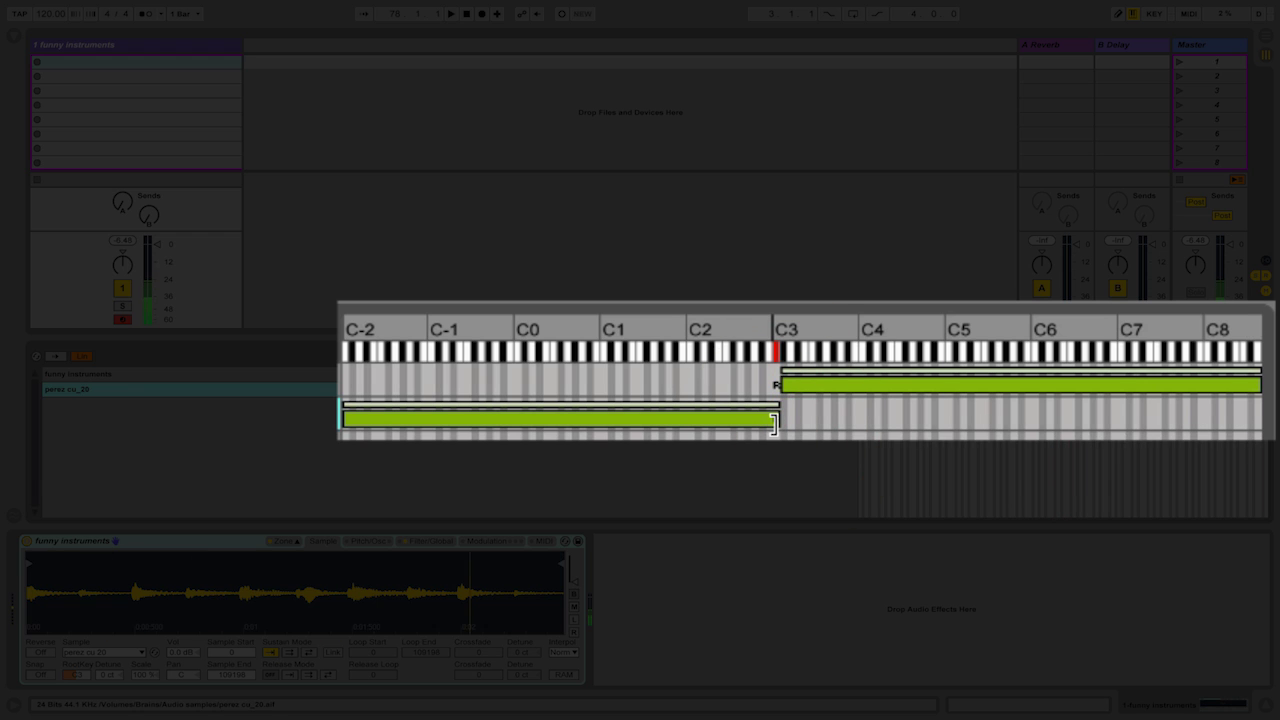
{"action": "key", "text": "f"}
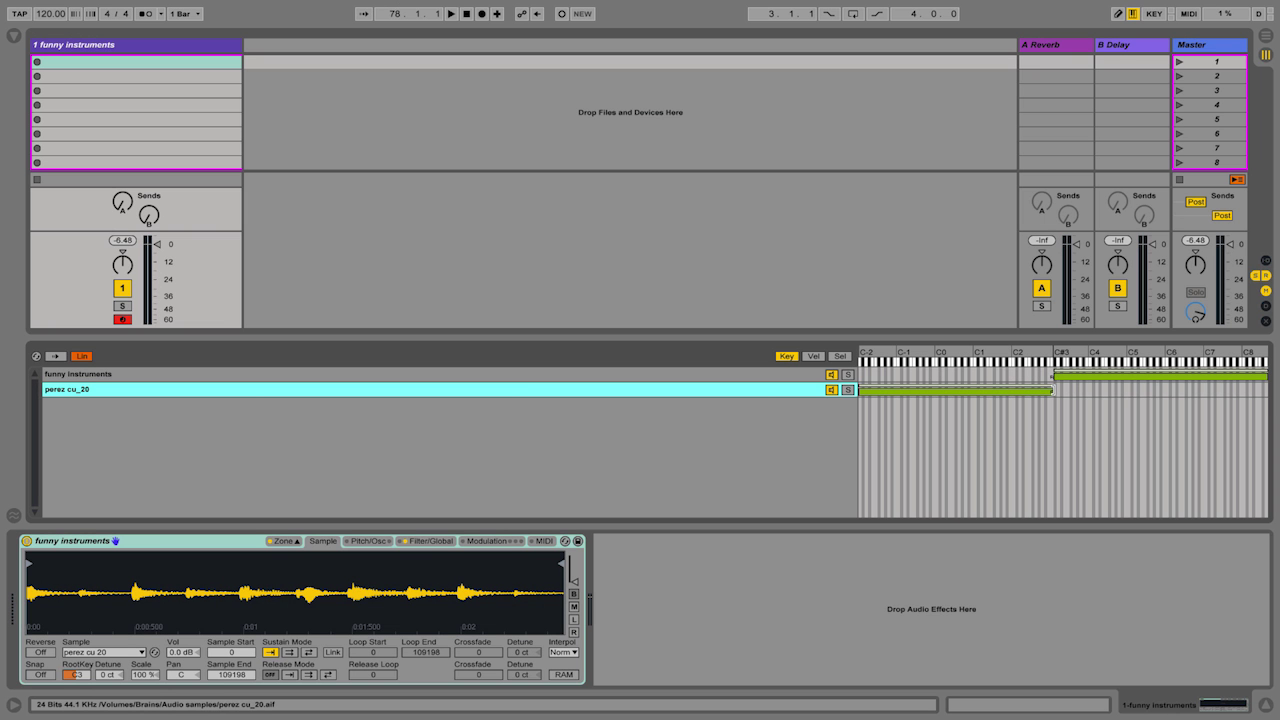
Extend the key zones of perez cu_20 and funny instruments back over the full keyboard.
{"action": "left_click_drag", "start_coordinate": [1052, 392], "coordinate": [1277, 396]}
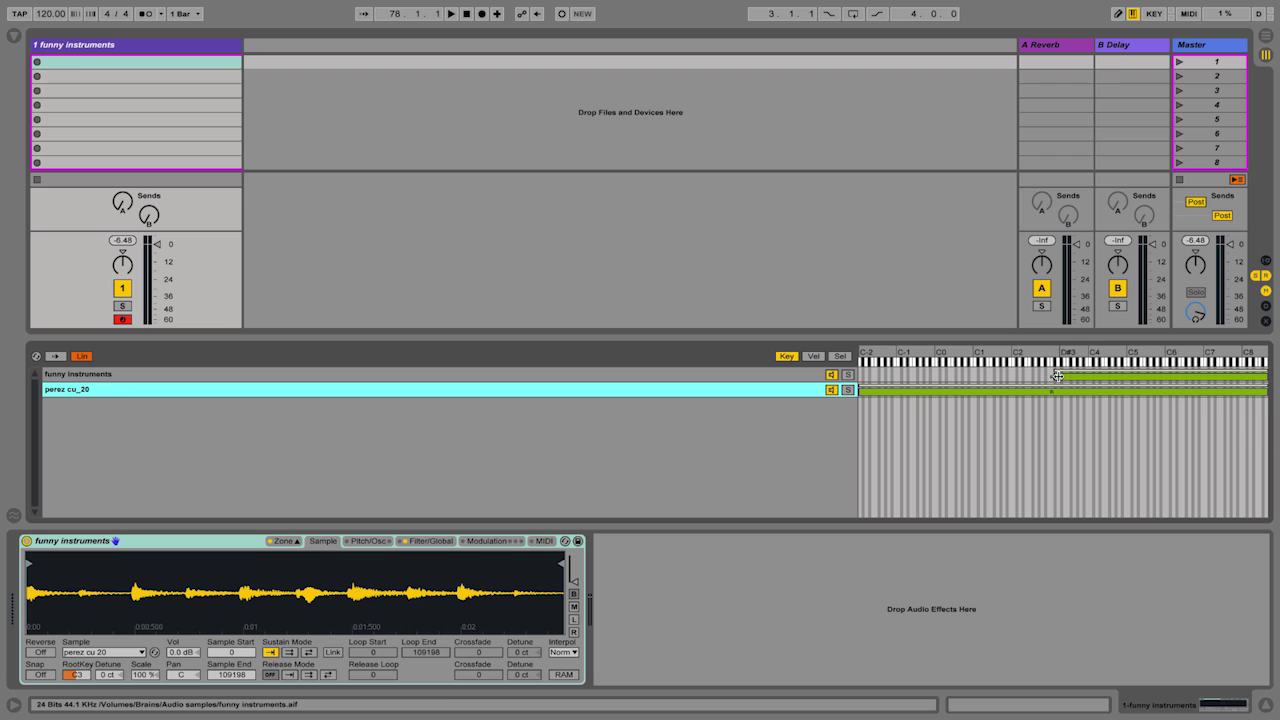
{"action": "left_click_drag", "start_coordinate": [1052, 376], "coordinate": [759, 369]}
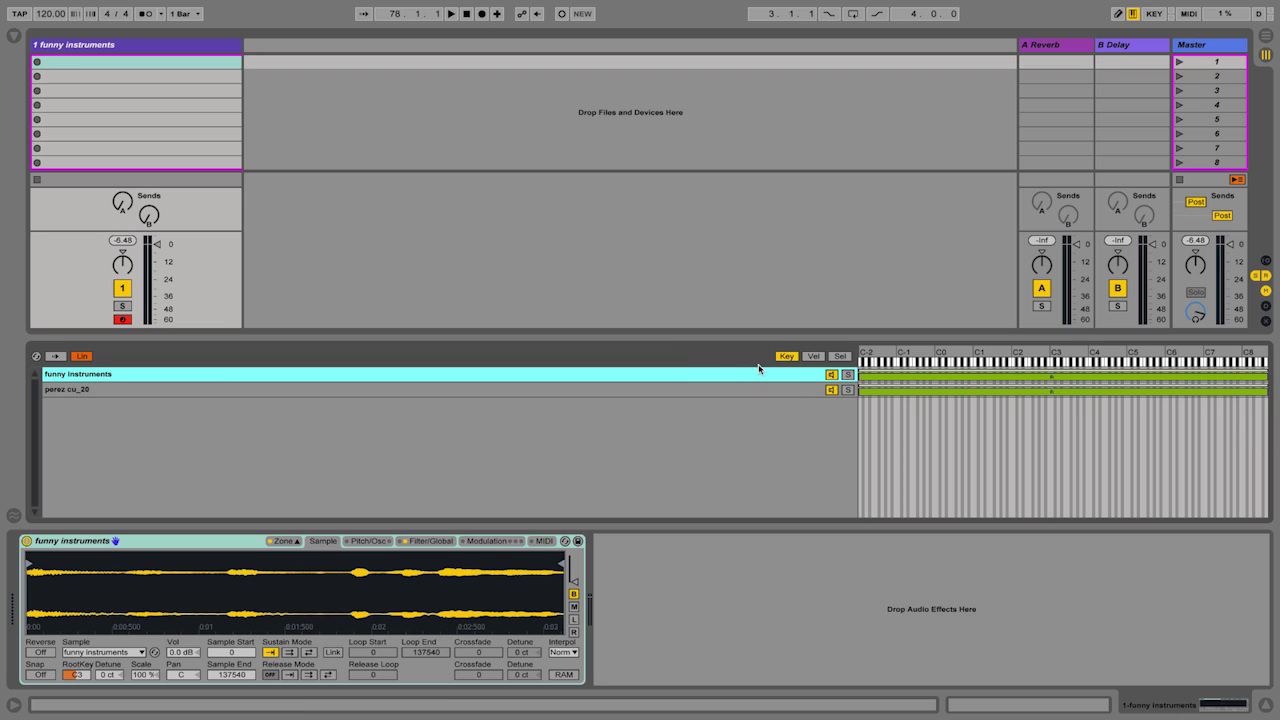
Split the velocity zones with perez cu_20 up to 73 and funny instruments from about 74 upward, and play notes to test them.
{"action": "left_click", "coordinate": [812, 356]}
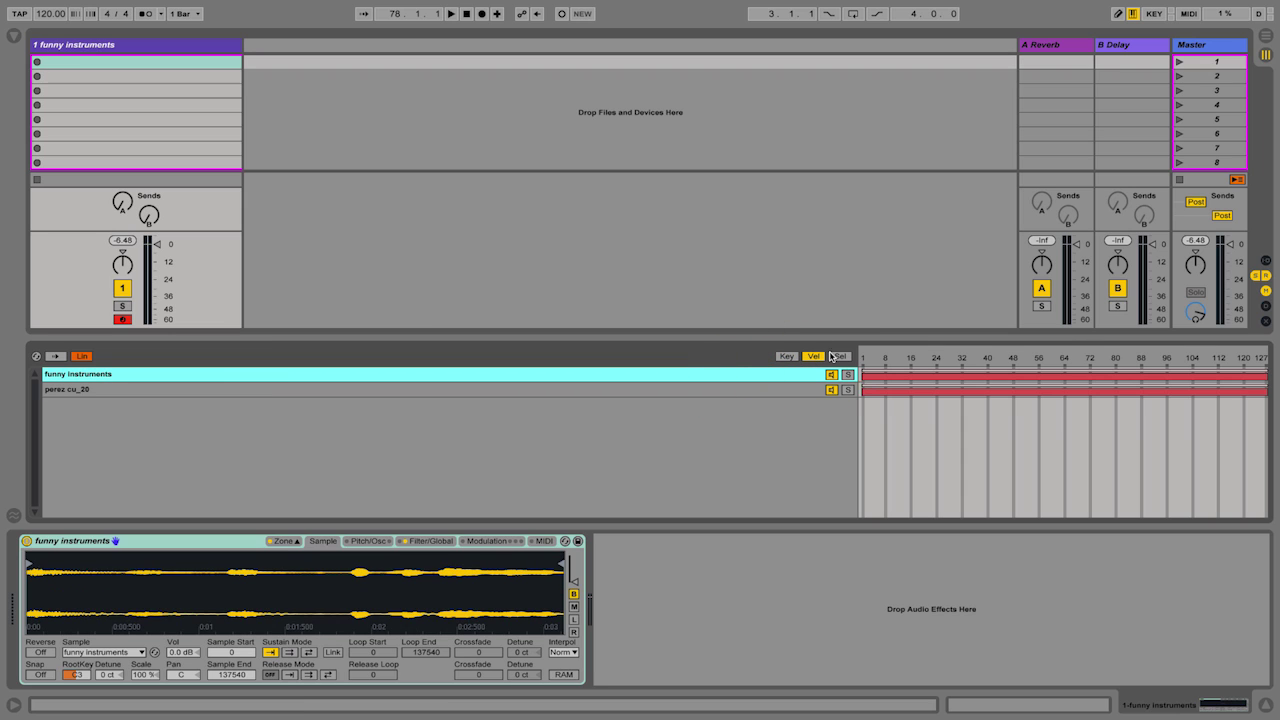
{"action": "left_click_drag", "start_coordinate": [865, 375], "coordinate": [1095, 378]}
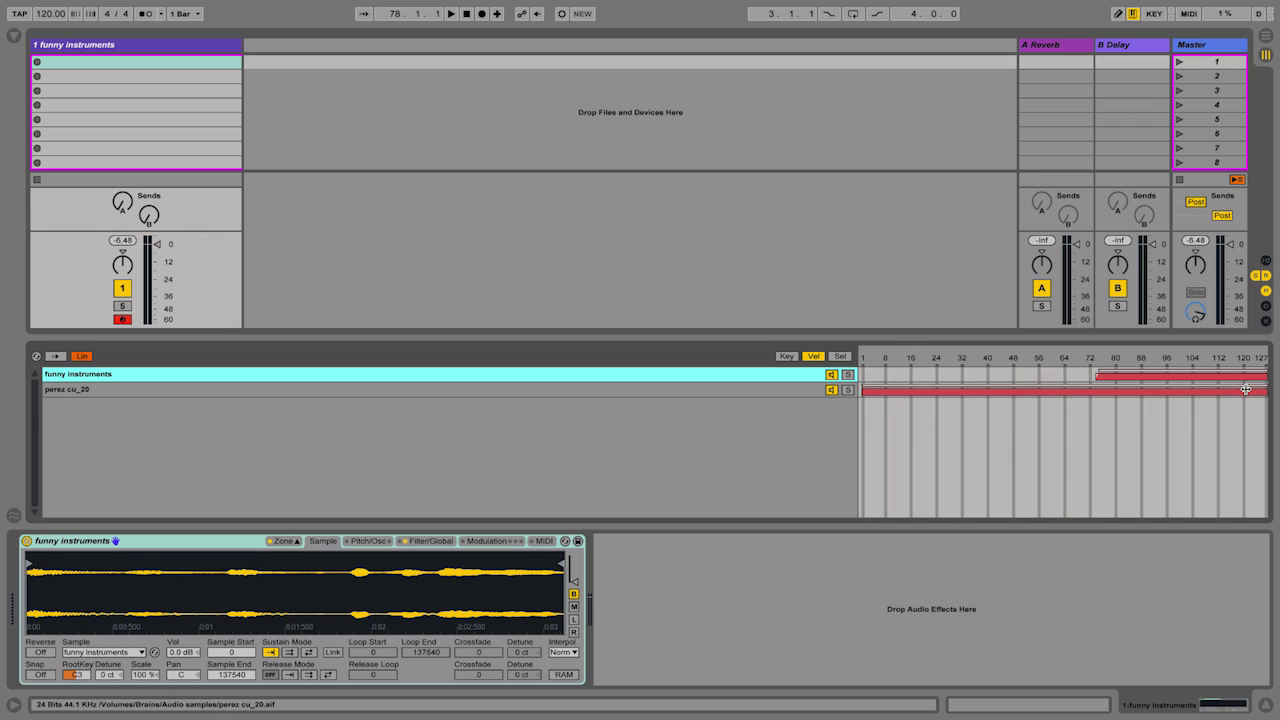
{"action": "left_click_drag", "start_coordinate": [1246, 389], "coordinate": [1092, 390]}
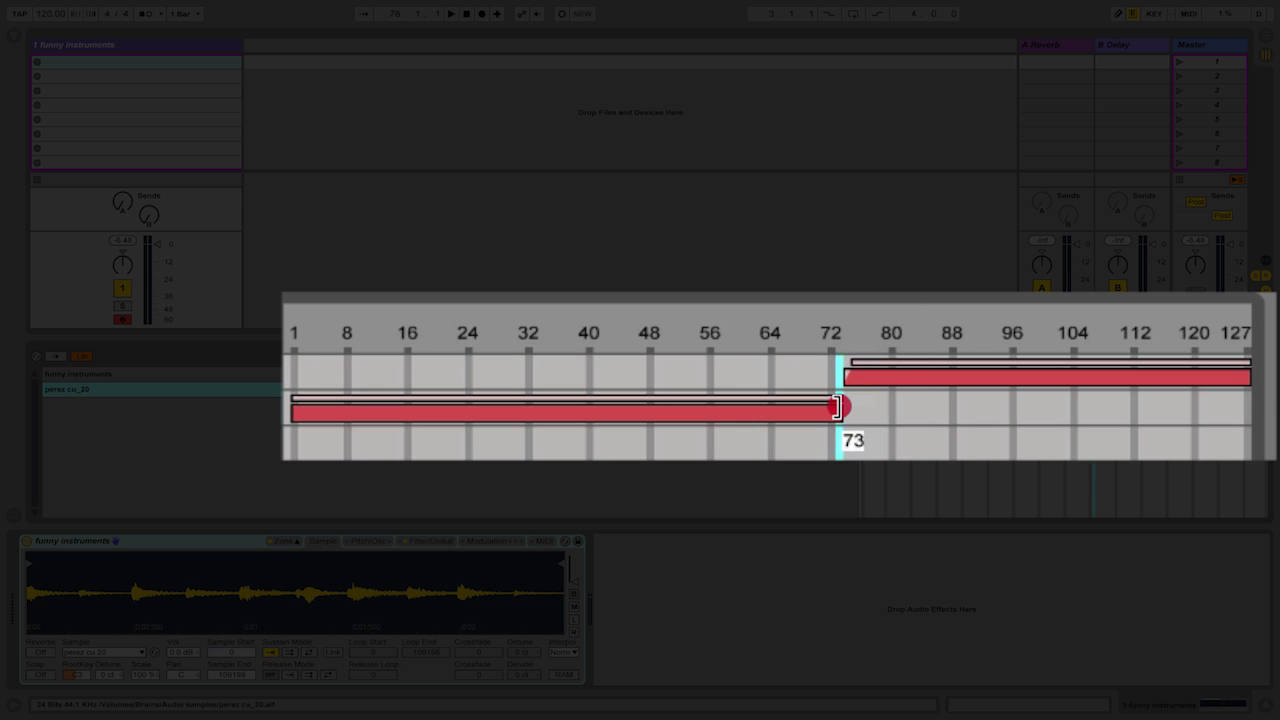
{"action": "left_click_drag", "start_coordinate": [836, 405], "coordinate": [843, 405]}
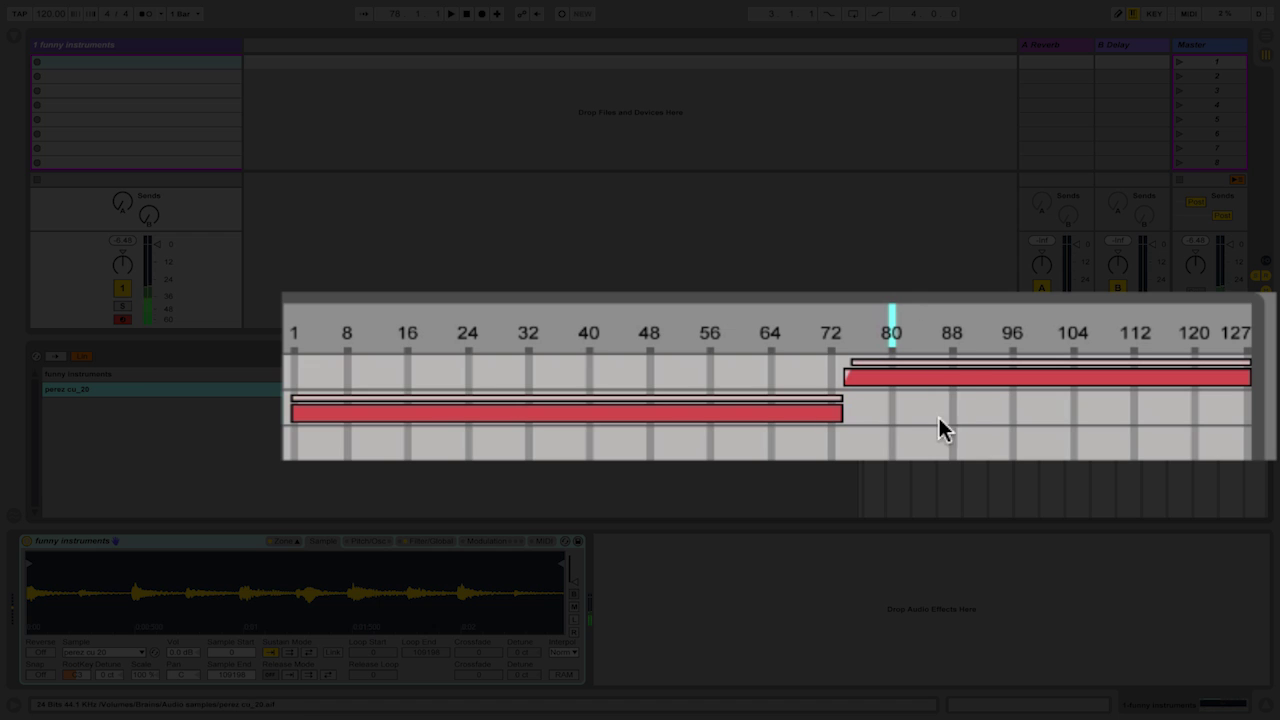
{"action": "key", "text": "c"}
{"action": "key", "text": "a"}
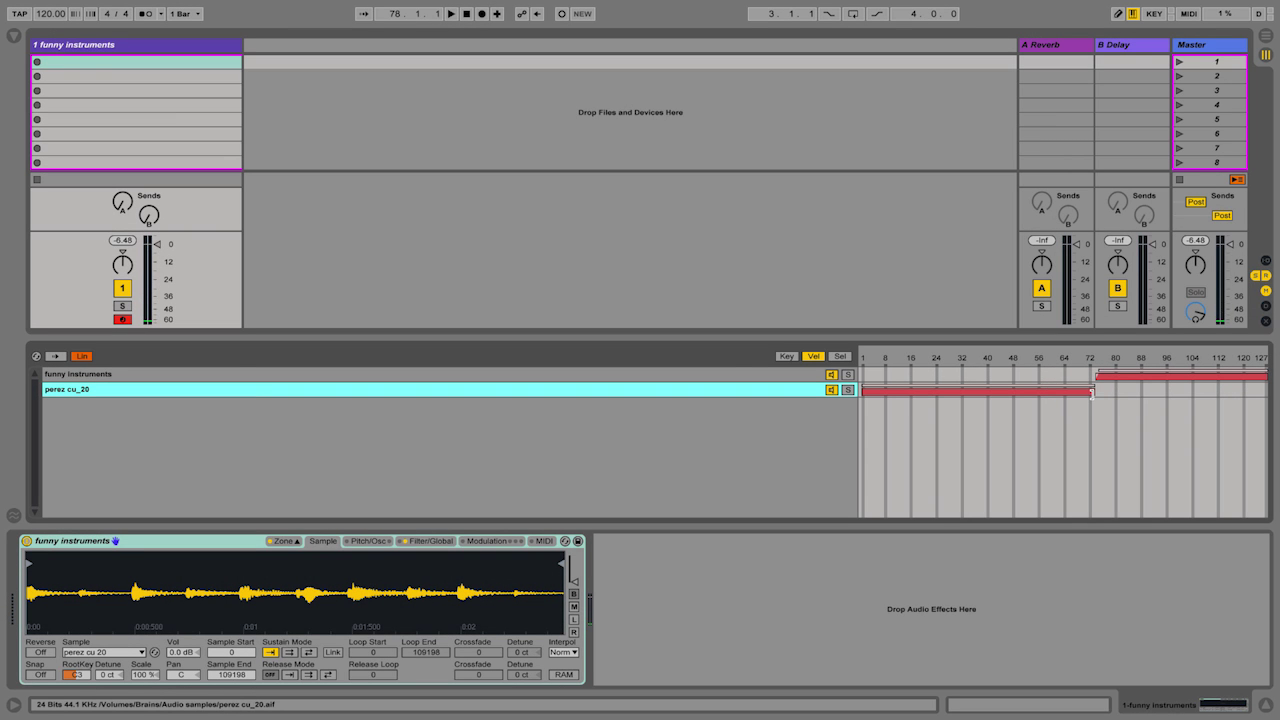
{"action": "left_click_drag", "start_coordinate": [1092, 393], "coordinate": [772, 373]}
Show the sample select zones of both samples and move the sample selector to 0.
{"action": "left_click", "coordinate": [840, 356]}
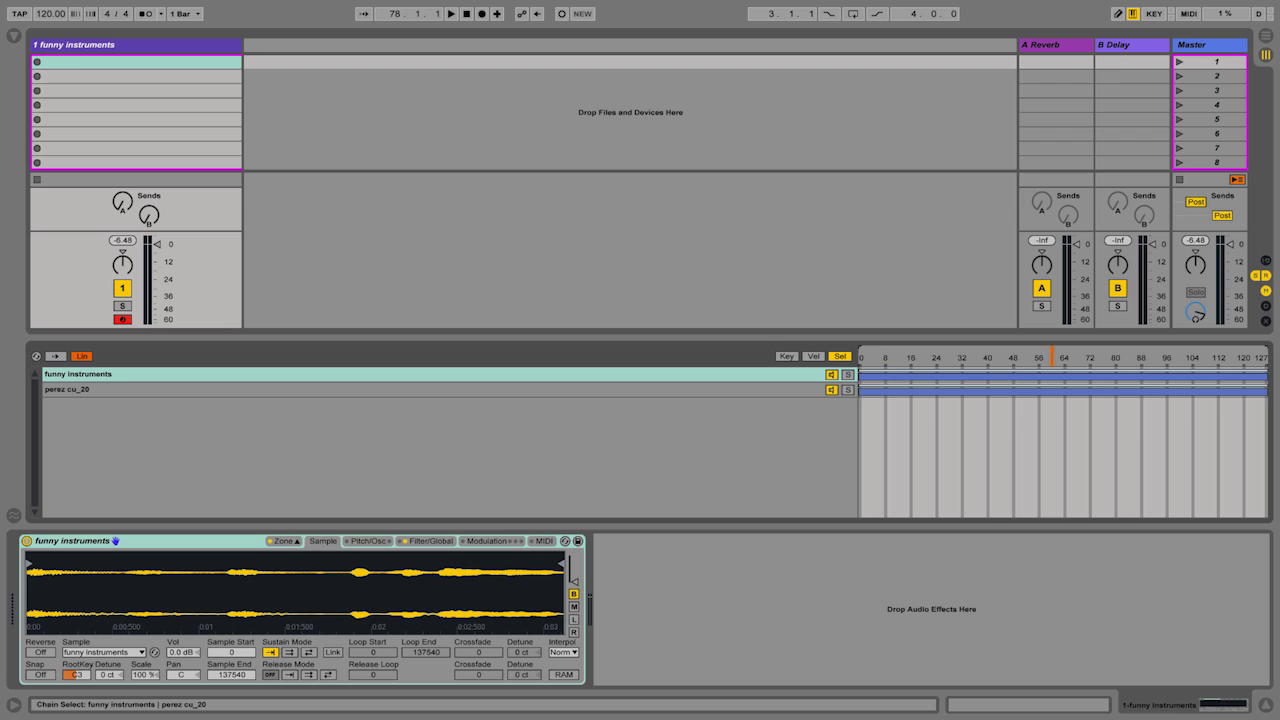
{"action": "left_click", "coordinate": [763, 390]}
{"action": "left_click", "coordinate": [760, 373]}
{"action": "left_click", "coordinate": [860, 352]}
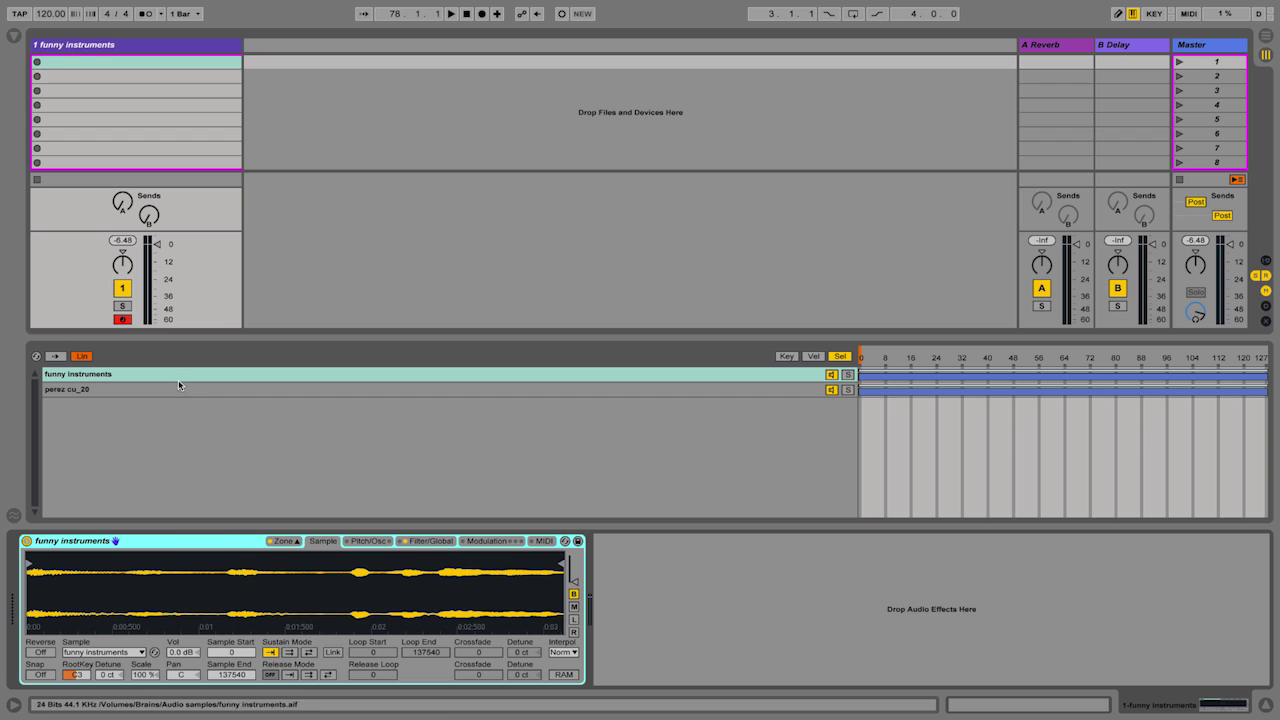
Select both samples, try a shared root key of G#3 in the key zone view and return it to C3.
{"action": "left_click", "coordinate": [176, 380]}
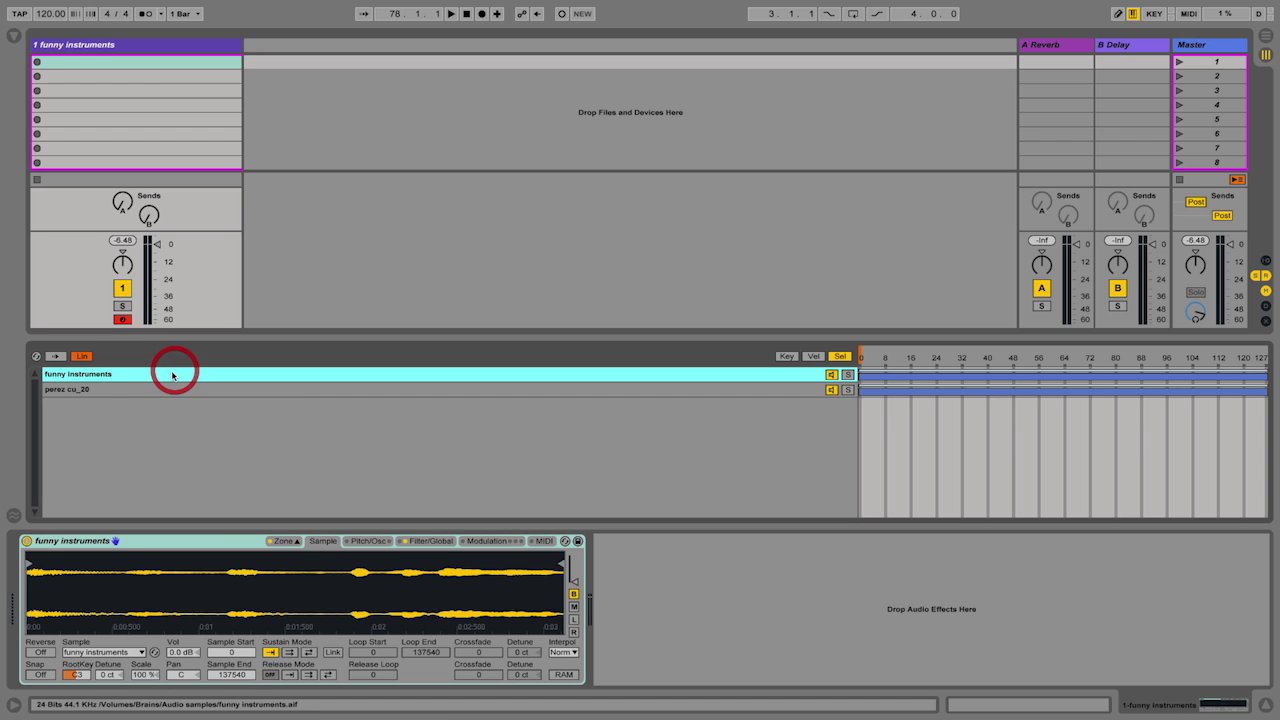
{"action": "left_click", "coordinate": [107, 390], "text": "shift"}
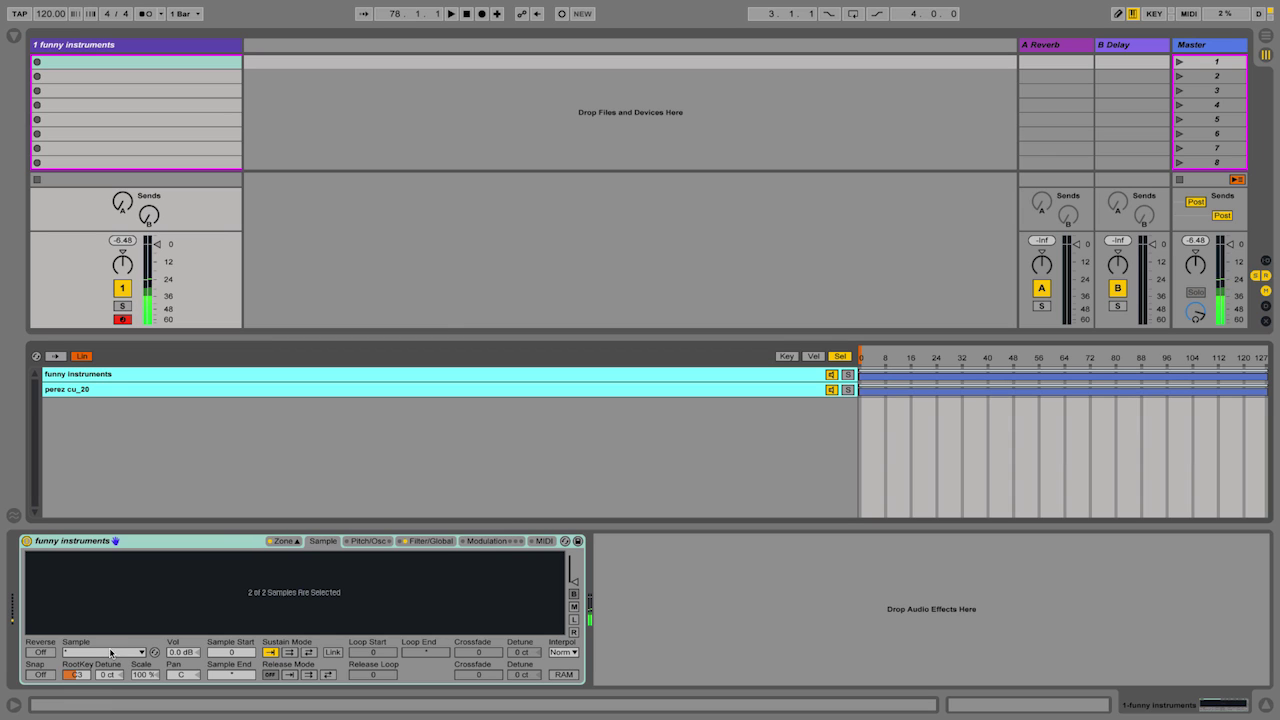
{"action": "left_click", "coordinate": [779, 358]}
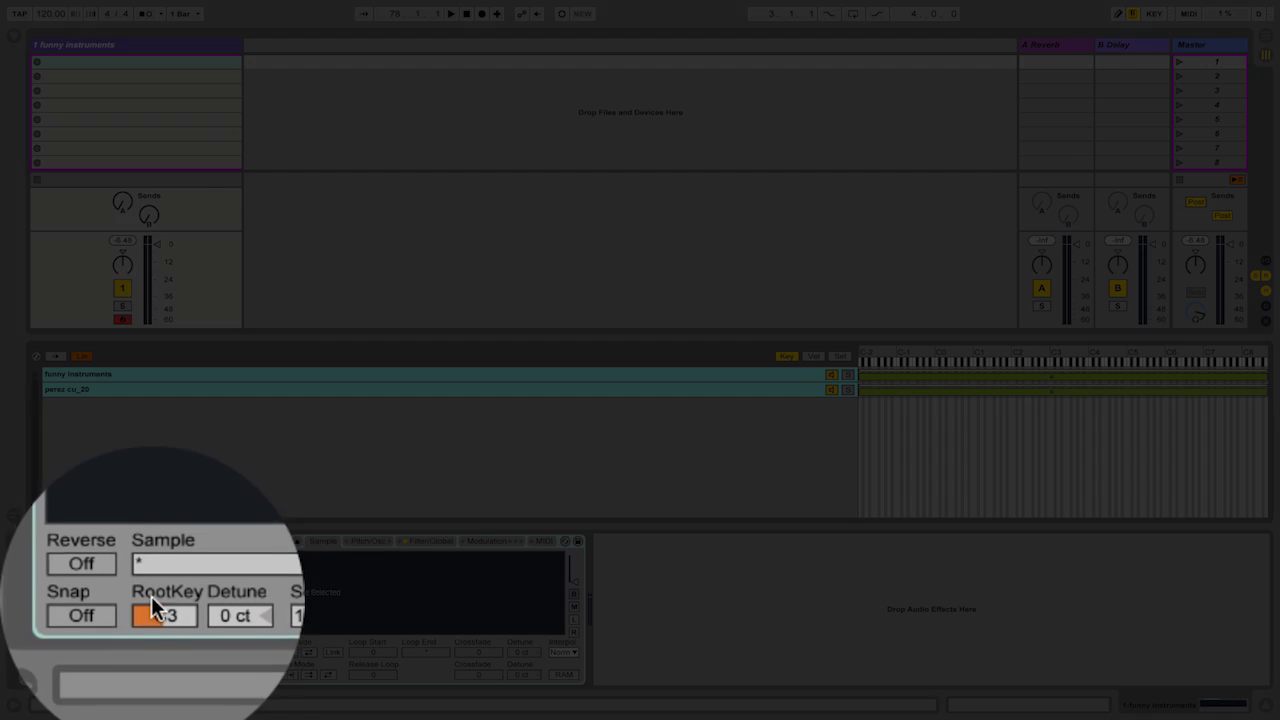
{"action": "mouse_move", "coordinate": [66, 675]}
{"action": "left_mouse_down"}
{"action": "mouse_move", "coordinate": [66, 640]}
{"action": "mouse_move", "coordinate": [74, 692]}
{"action": "left_mouse_up"}
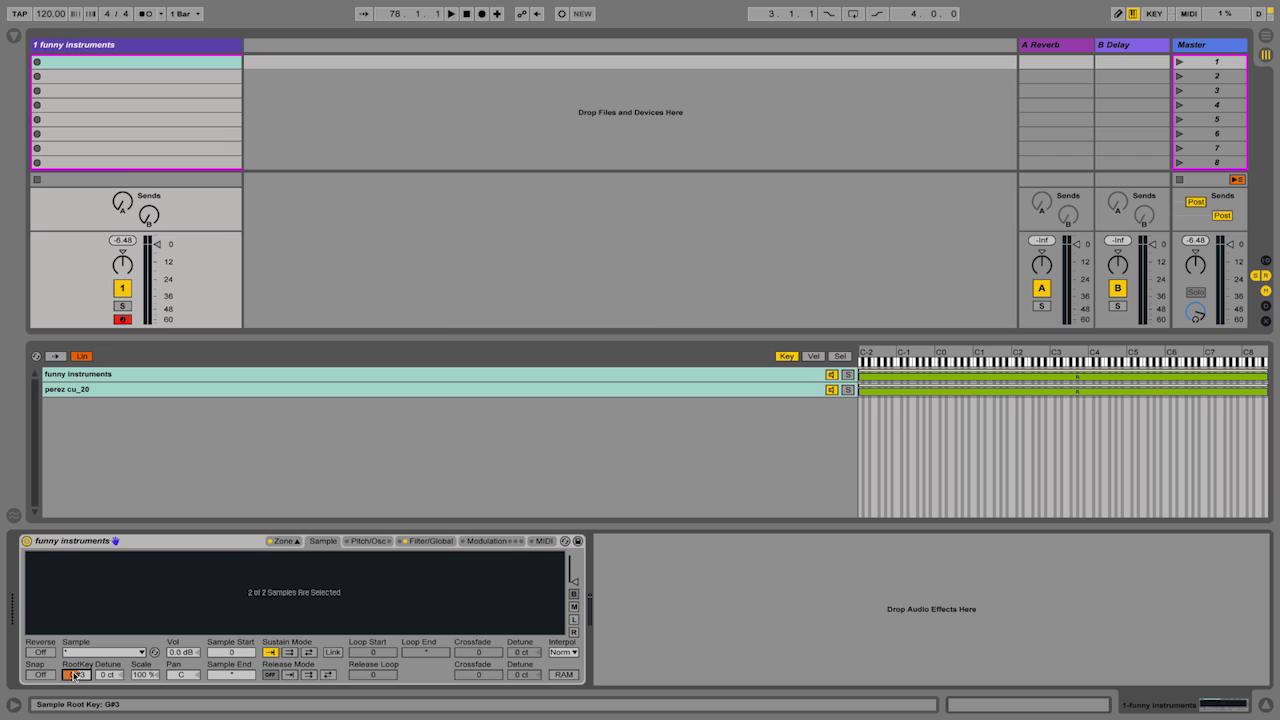
{"action": "mouse_move", "coordinate": [74, 676]}
{"action": "left_mouse_down"}
{"action": "mouse_move", "coordinate": [74, 656]}
{"action": "mouse_move", "coordinate": [74, 696]}
{"action": "left_mouse_up"}
Delete the perez cu_20 sample from the zone list.
{"action": "left_click", "coordinate": [208, 449]}
{"action": "left_click", "coordinate": [191, 394]}
{"action": "key", "text": "Delete"}
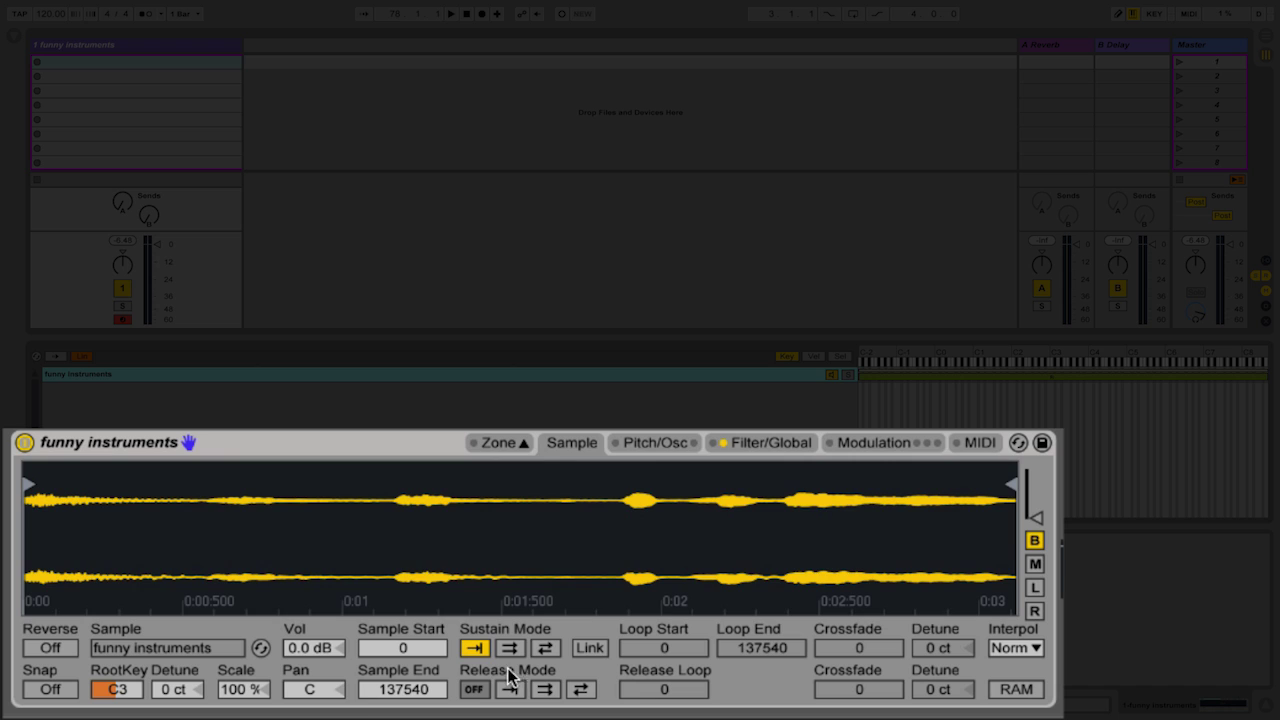
Enable a sustain loop on funny instruments with the loop end at 25161, switching it from forward to back-and-forth looping.
{"action": "left_click", "coordinate": [513, 652]}
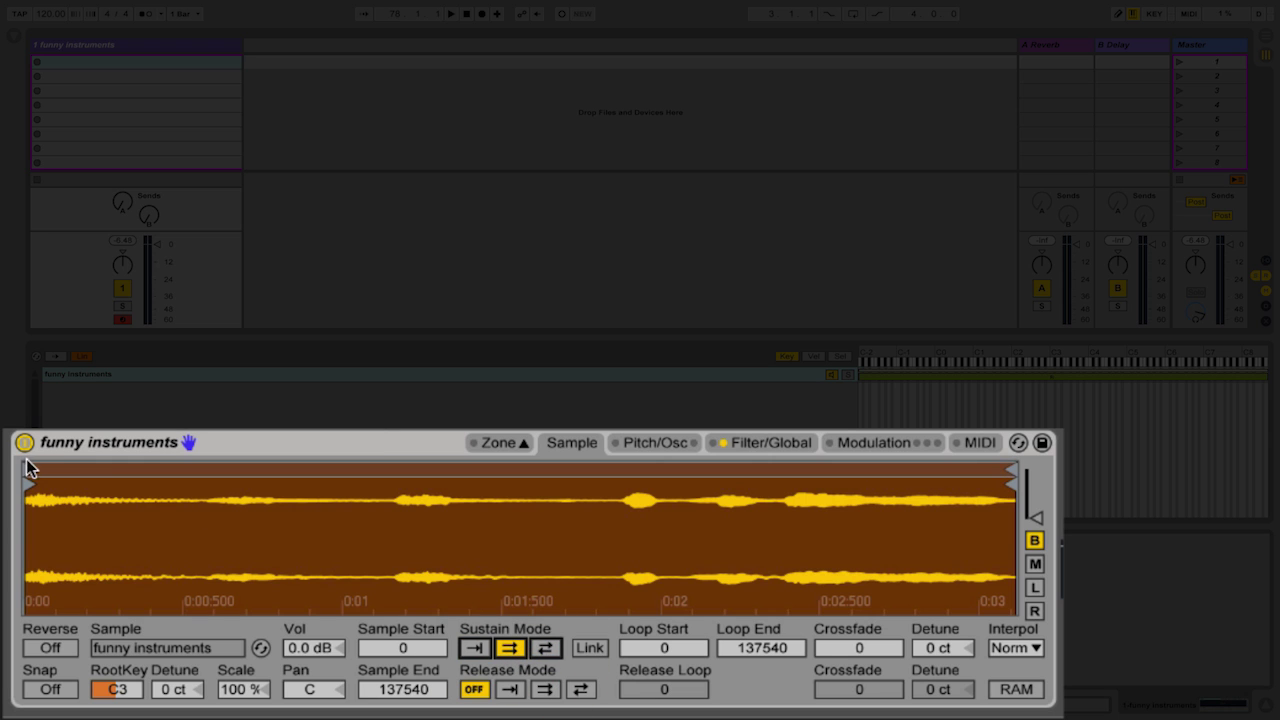
{"action": "left_click_drag", "start_coordinate": [762, 648], "coordinate": [762, 683]}
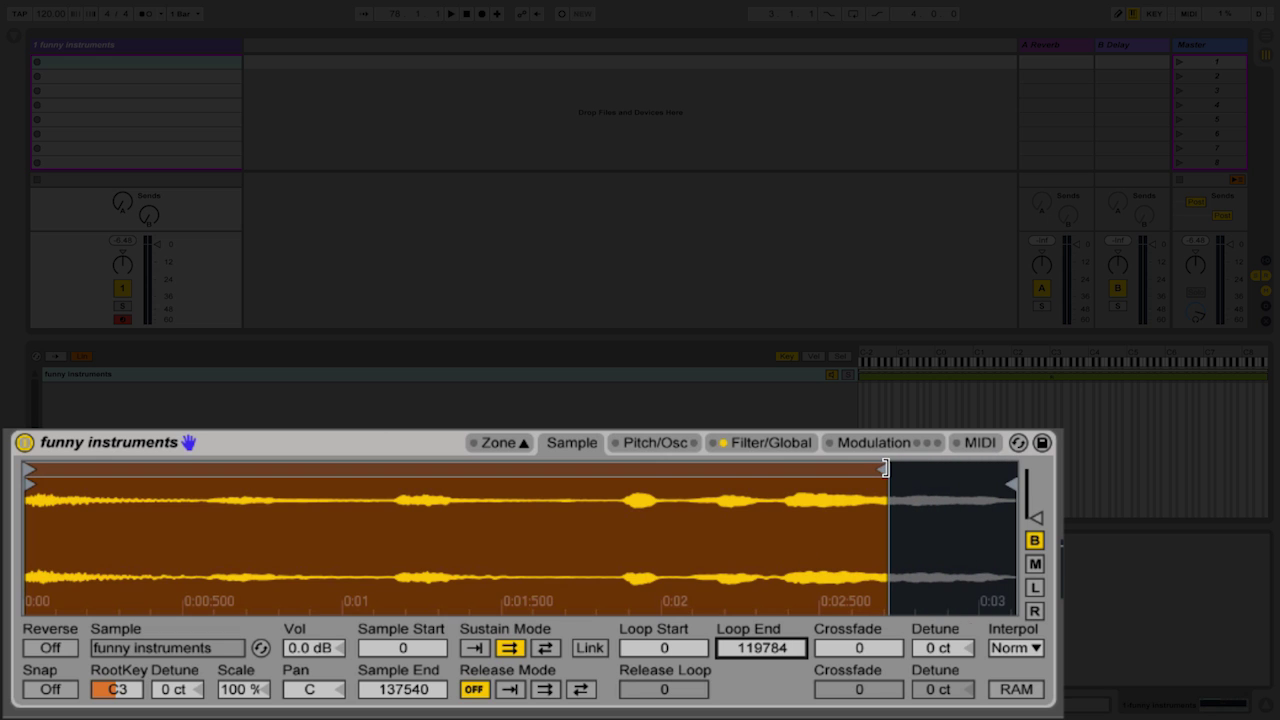
{"action": "left_click_drag", "start_coordinate": [885, 468], "coordinate": [200, 471]}
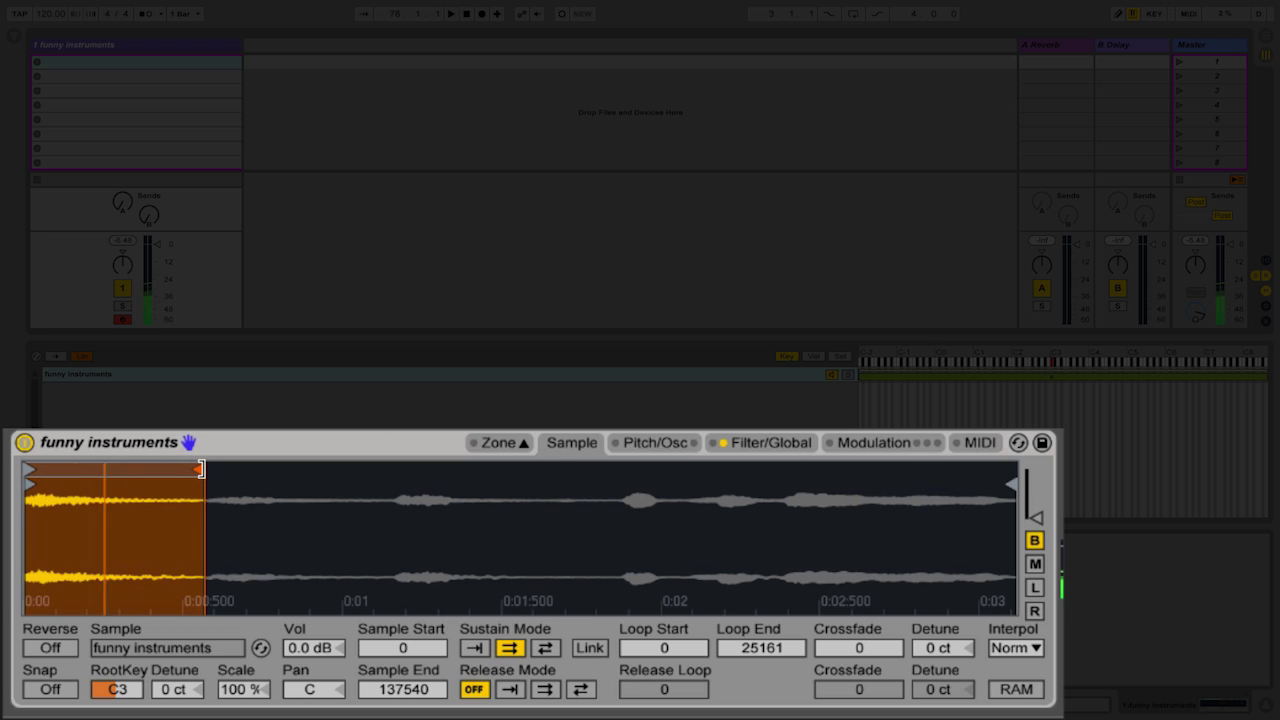
{"action": "left_click", "coordinate": [546, 648]}
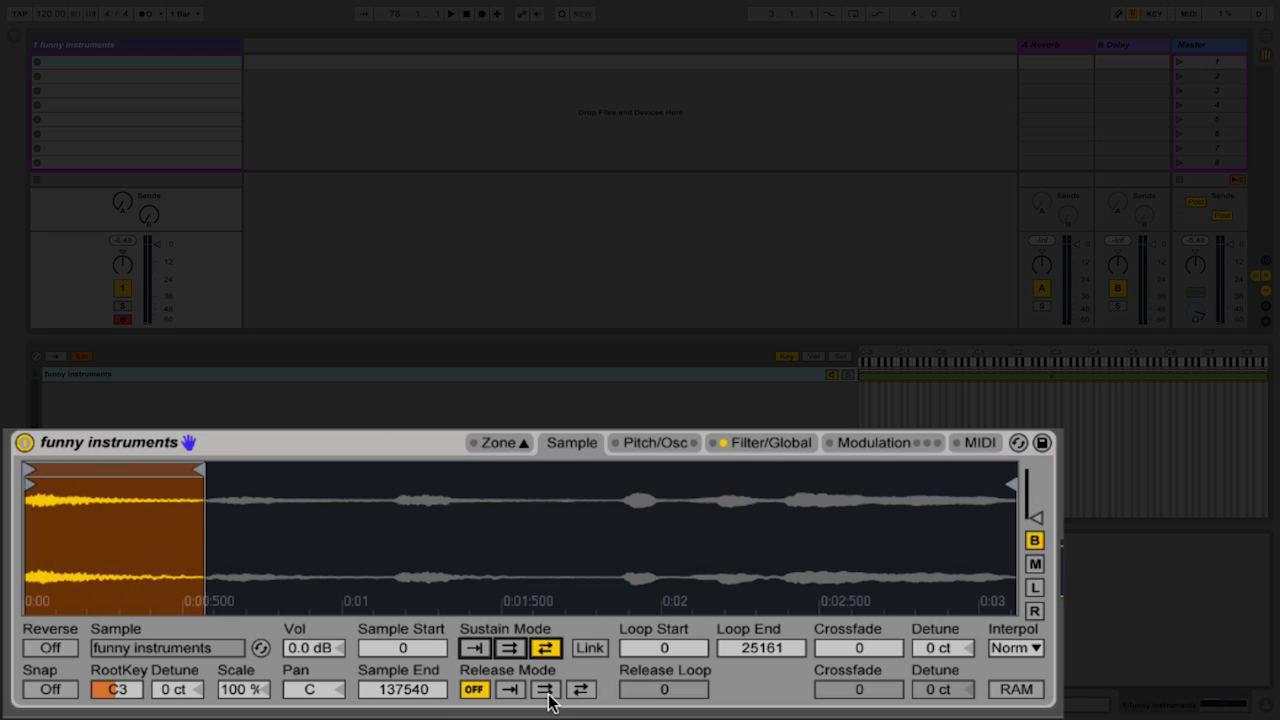
Lengthen the volume envelope's release to 10.6 s in the filter and global settings.
{"action": "left_click", "coordinate": [756, 443]}
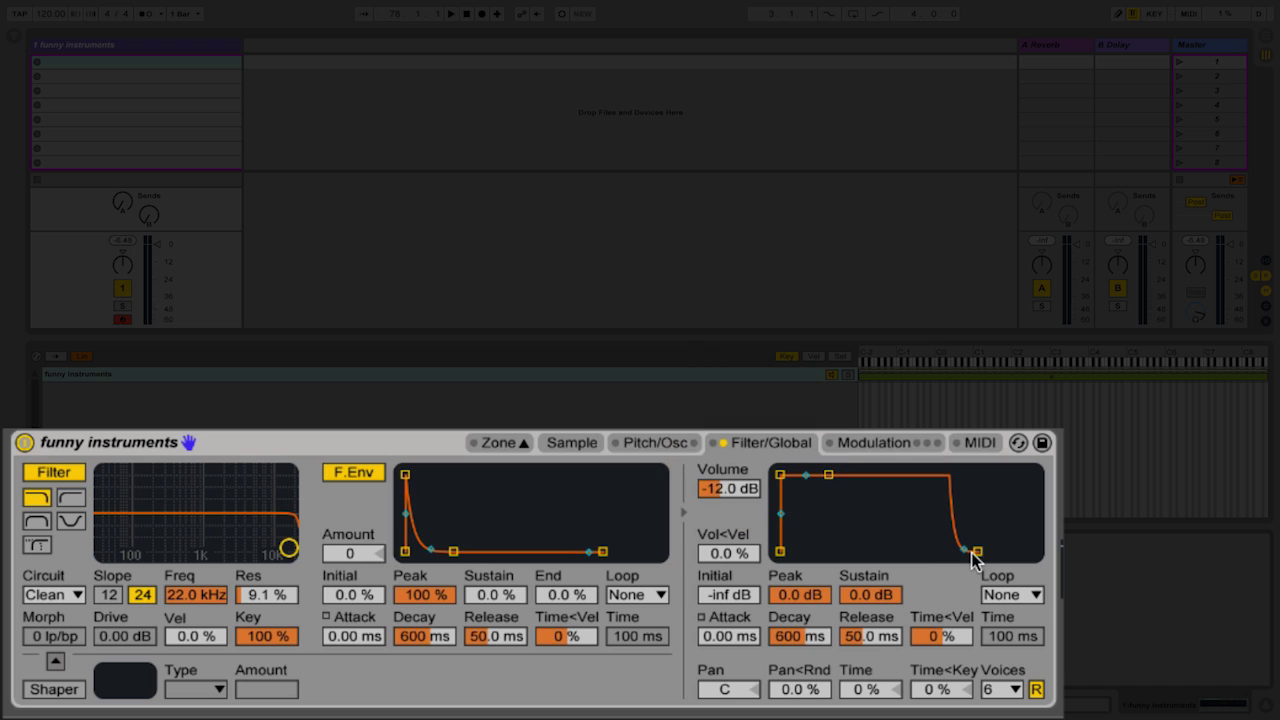
{"action": "left_click_drag", "start_coordinate": [978, 552], "coordinate": [1010, 557]}
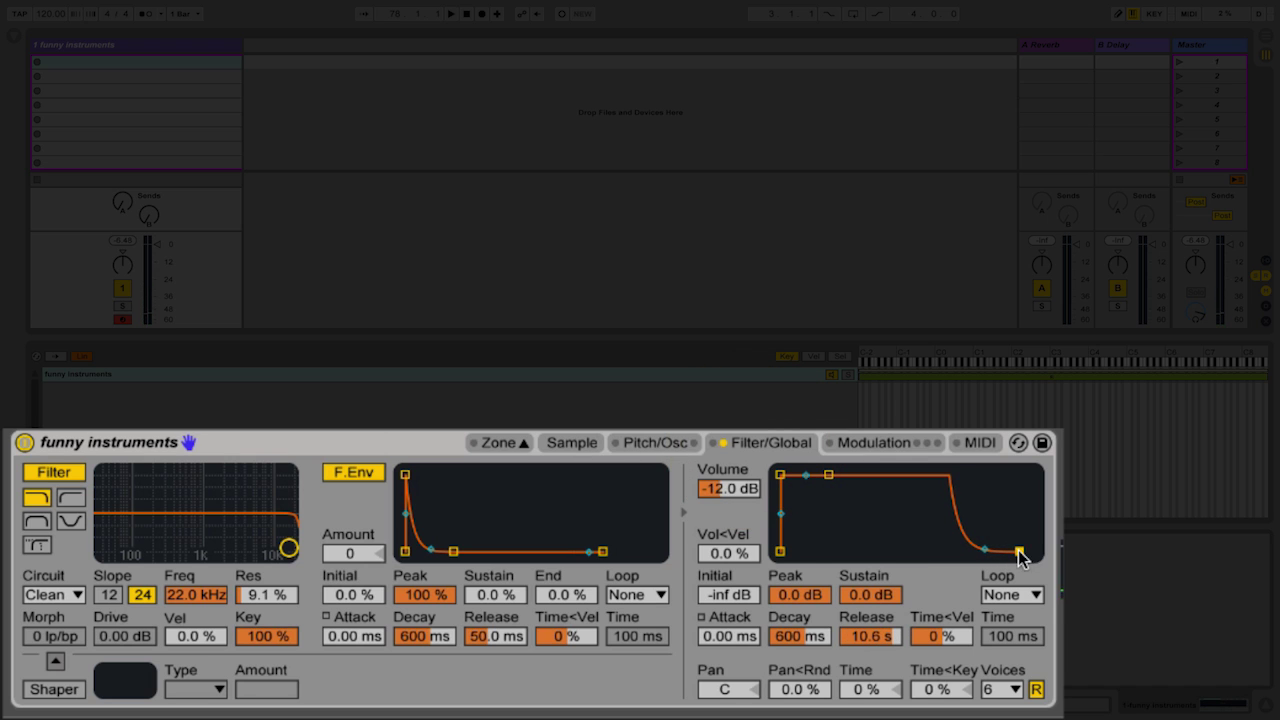
Set the sample's release mode to forward looping and start the release loop at 104665.
{"action": "left_click", "coordinate": [572, 443]}
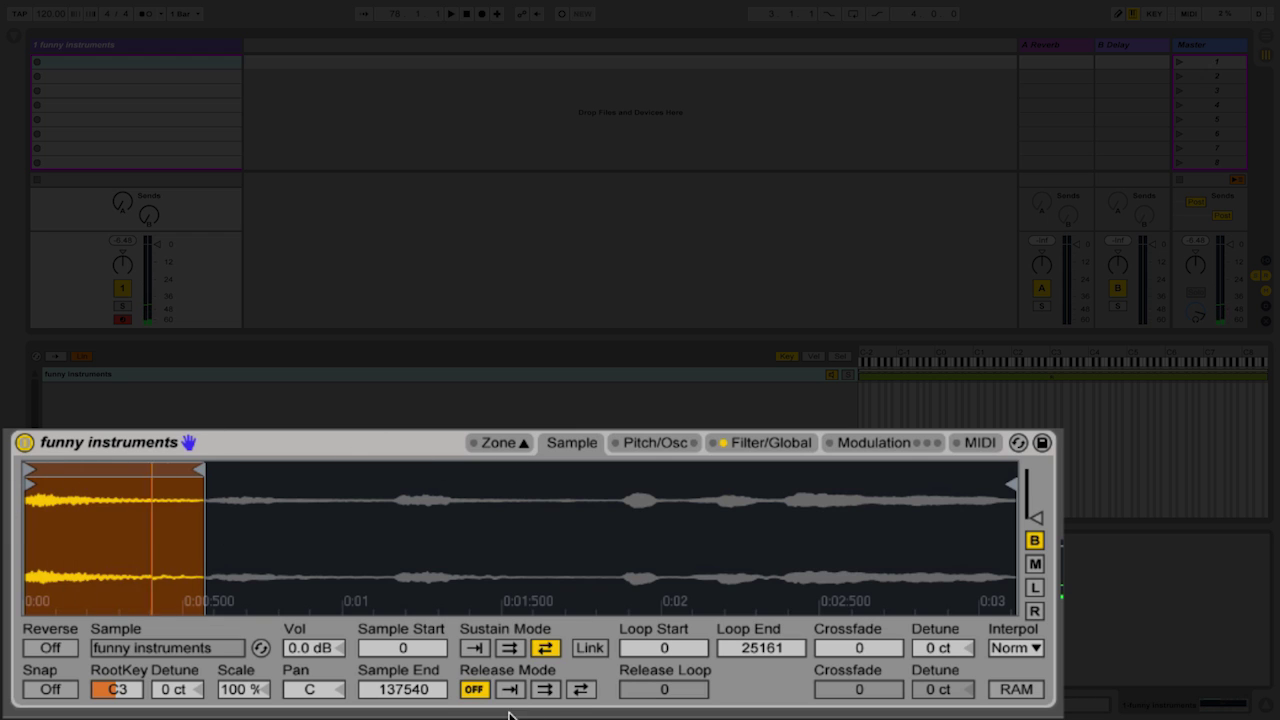
{"action": "left_click", "coordinate": [545, 689]}
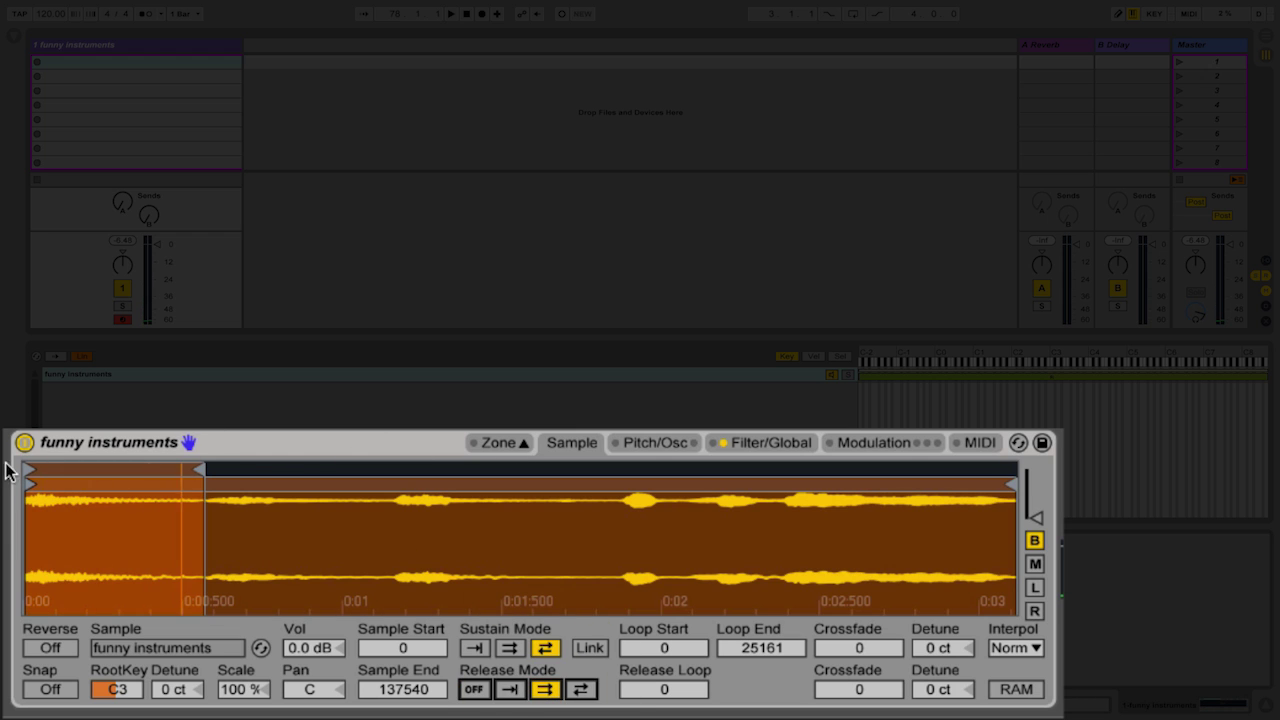
{"action": "mouse_move", "coordinate": [28, 484]}
{"action": "left_mouse_down"}
{"action": "mouse_move", "coordinate": [181, 484]}
{"action": "mouse_move", "coordinate": [34, 478]}
{"action": "left_mouse_up"}
{"action": "left_click_drag", "start_coordinate": [712, 695], "coordinate": [712, 560]}
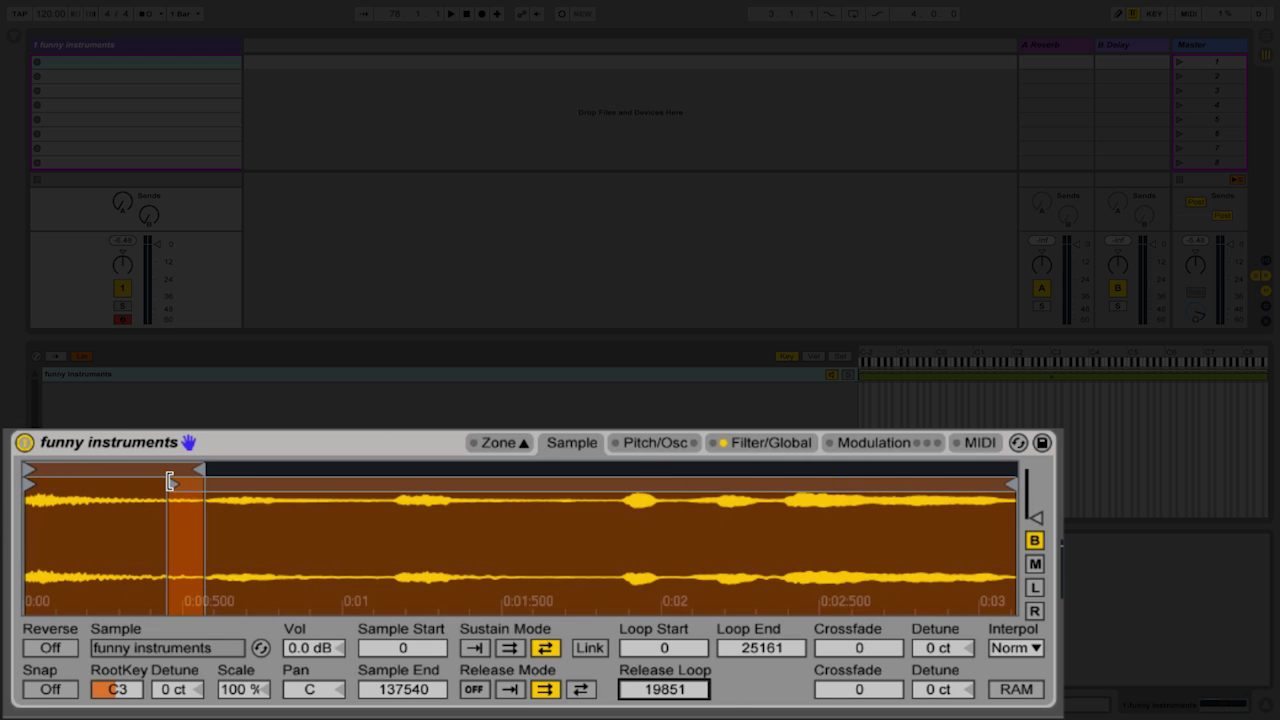
{"action": "left_click_drag", "start_coordinate": [170, 482], "coordinate": [786, 570]}
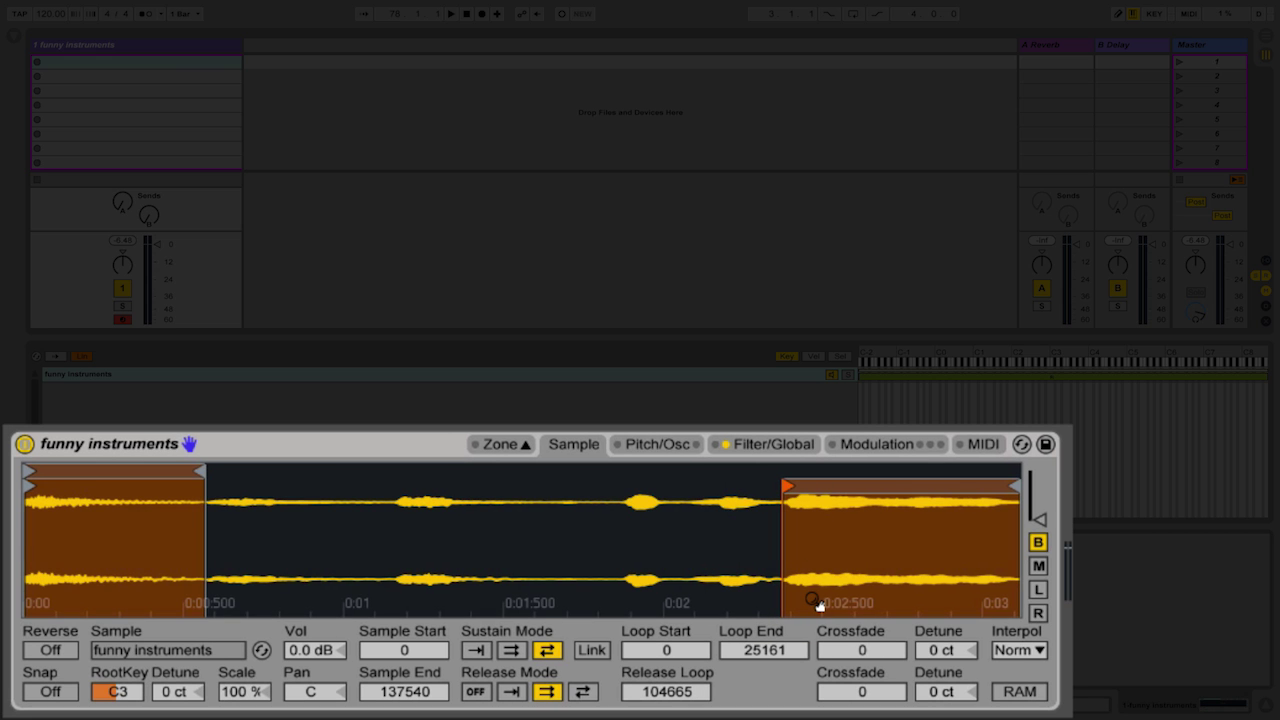
Play a note to audition the loops, move the sustain loop to 78887–104048, and link the sample start to the loop start.
{"action": "key", "text": "a"}
{"action": "key", "text": "a"}
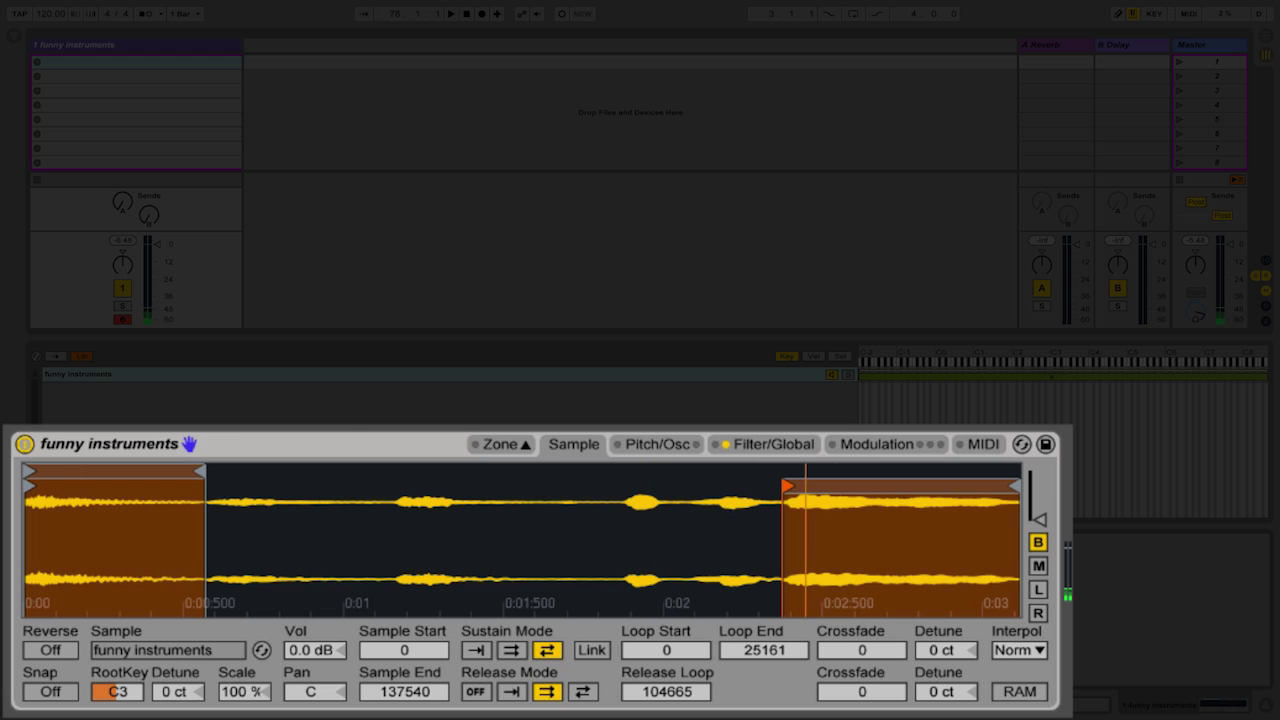
{"action": "left_click_drag", "start_coordinate": [158, 466], "coordinate": [733, 517]}
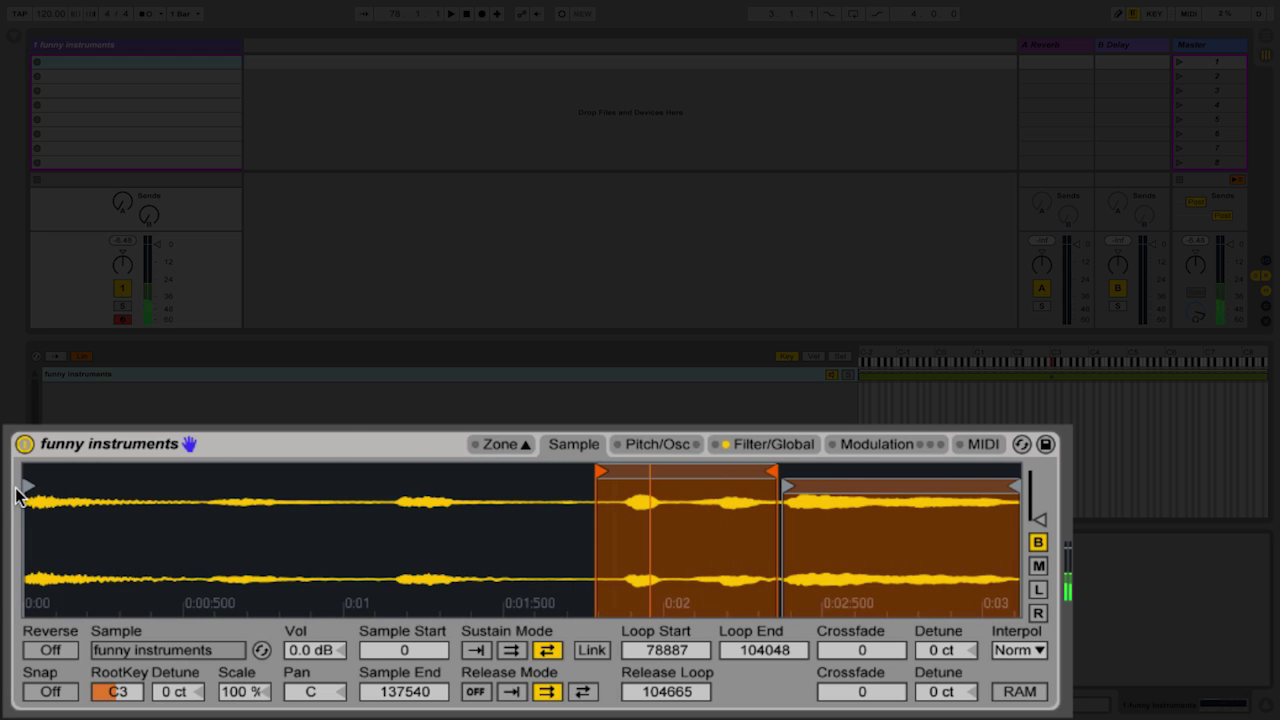
{"action": "left_click", "coordinate": [591, 650]}
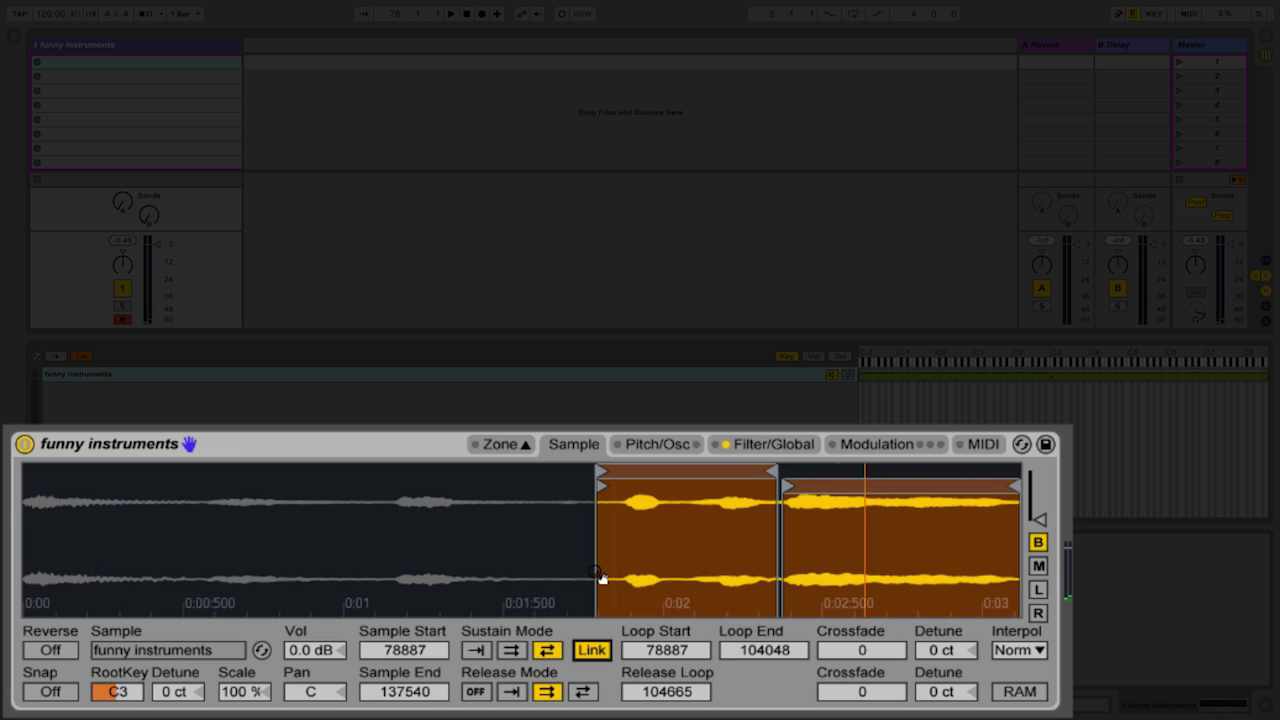
Look through the pitch, filter and modulation settings, and lengthen the volume envelope's decay to 12.8 s.
{"action": "left_click", "coordinate": [635, 444]}
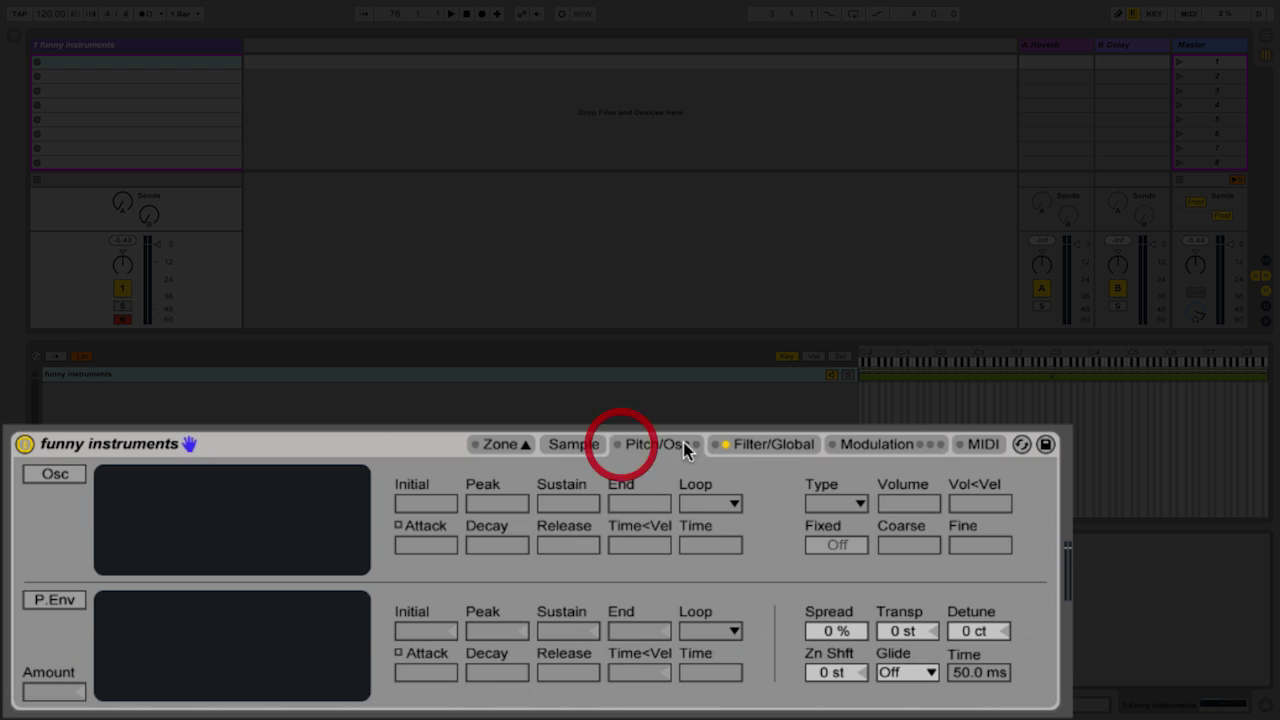
{"action": "left_click", "coordinate": [754, 444]}
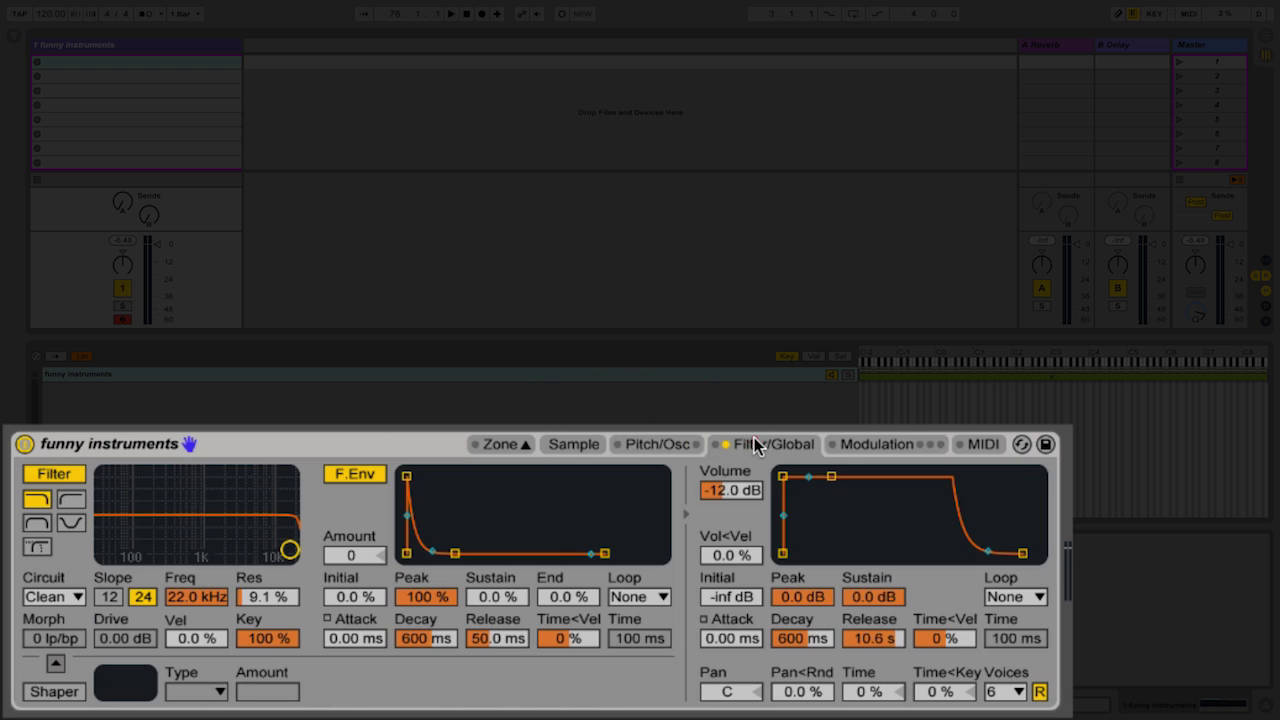
{"action": "left_click", "coordinate": [882, 439]}
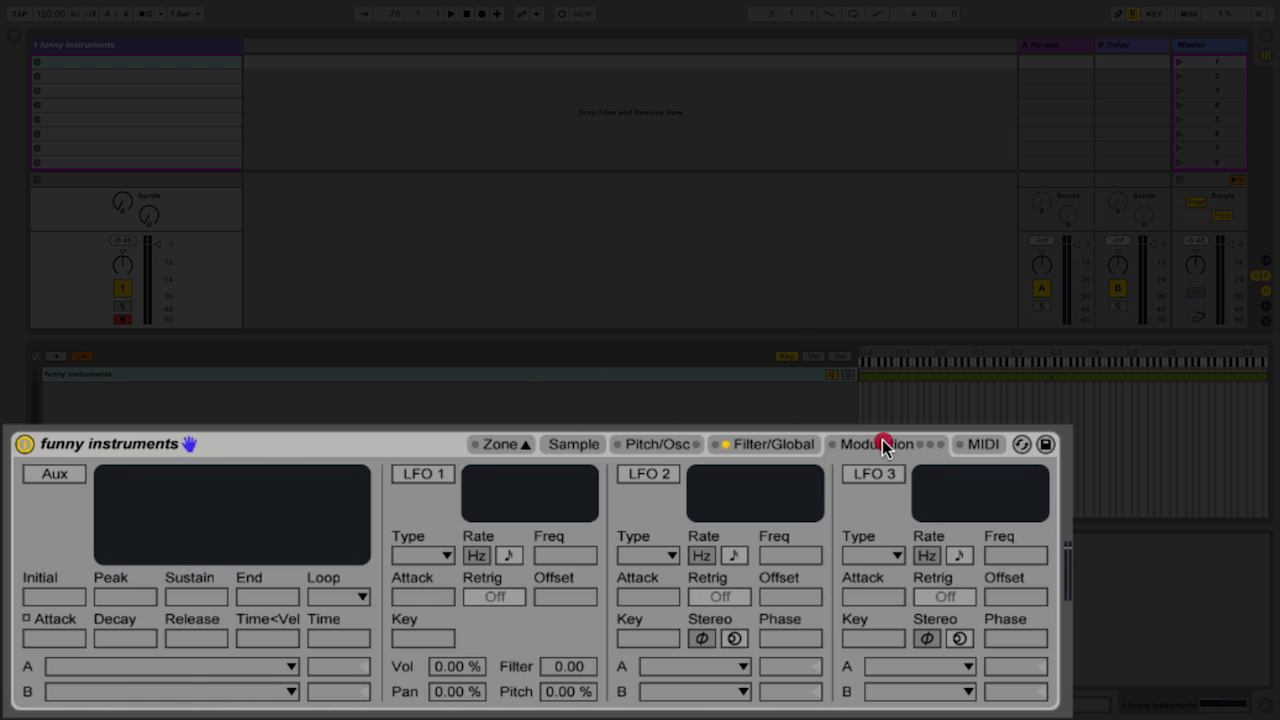
{"action": "left_click", "coordinate": [776, 437]}
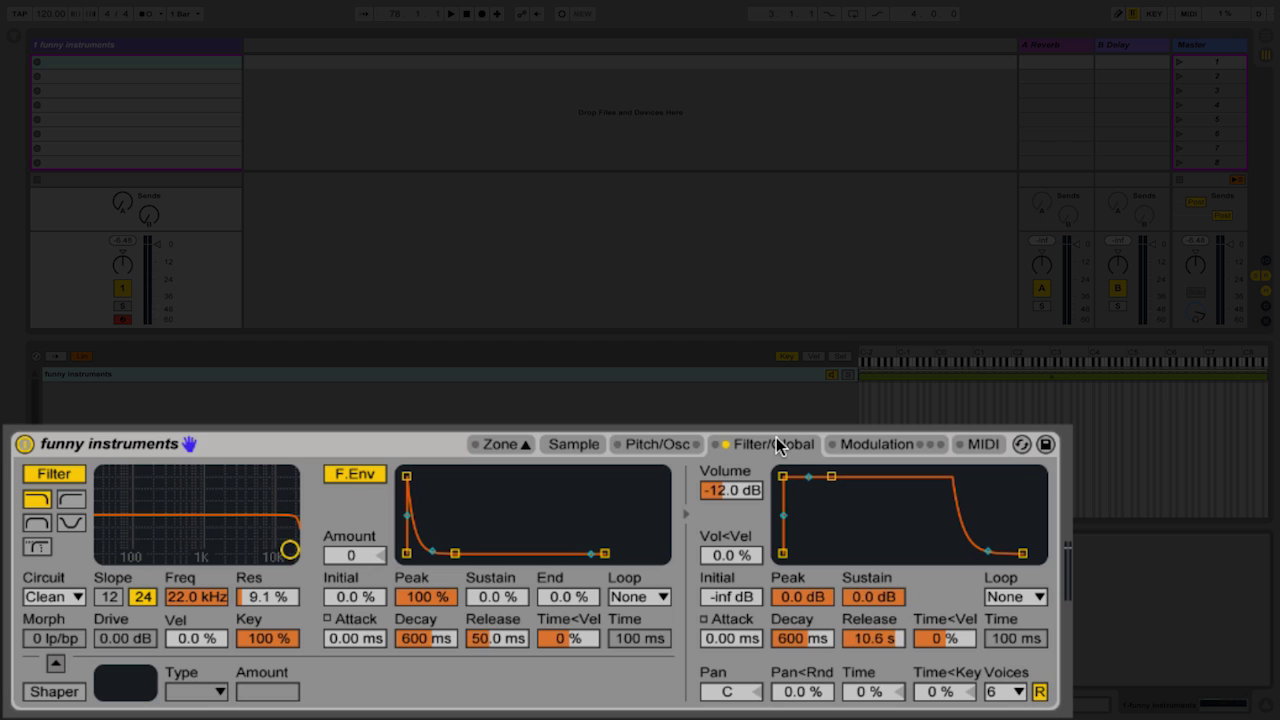
{"action": "left_click", "coordinate": [826, 475]}
{"action": "mouse_move", "coordinate": [830, 477]}
{"action": "left_mouse_down"}
{"action": "mouse_move", "coordinate": [839, 553]}
{"action": "mouse_move", "coordinate": [862, 553]}
{"action": "mouse_move", "coordinate": [822, 553]}
{"action": "mouse_move", "coordinate": [842, 550]}
{"action": "mouse_move", "coordinate": [853, 476]}
{"action": "left_mouse_up"}
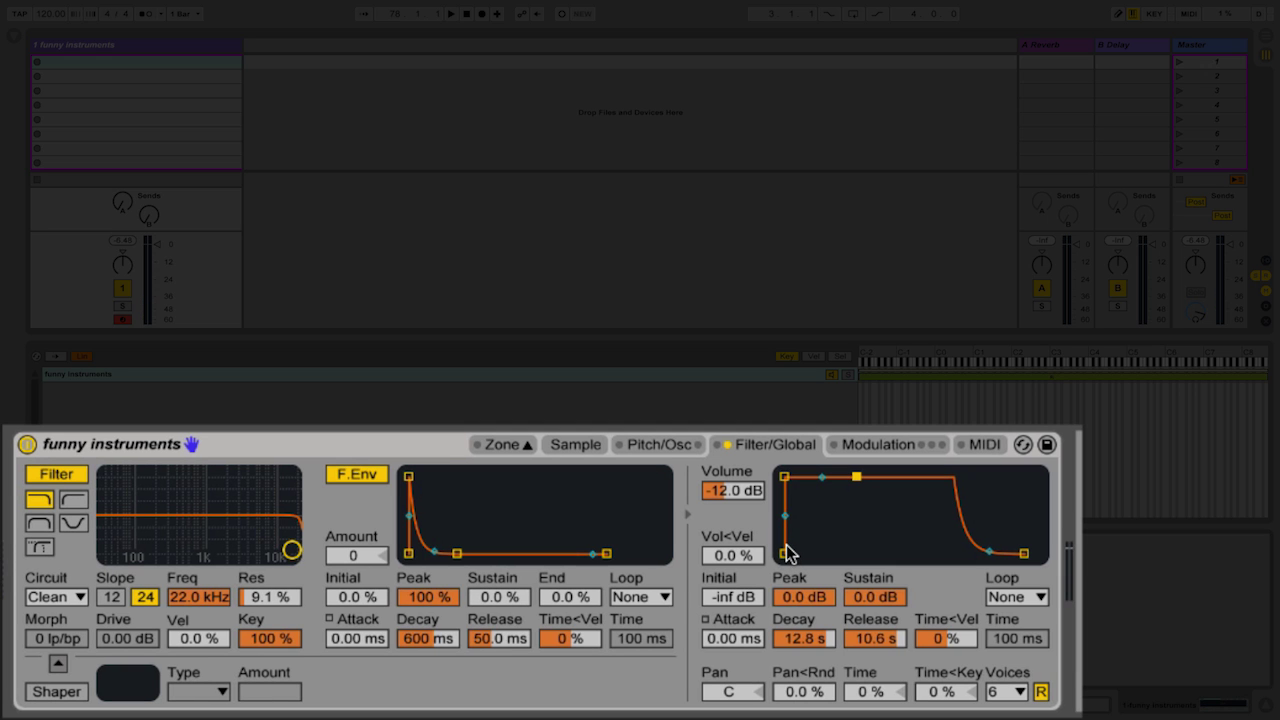
Try the Loop mode on the volume envelope, switching it to Beat mode.
{"action": "left_click", "coordinate": [1016, 597]}
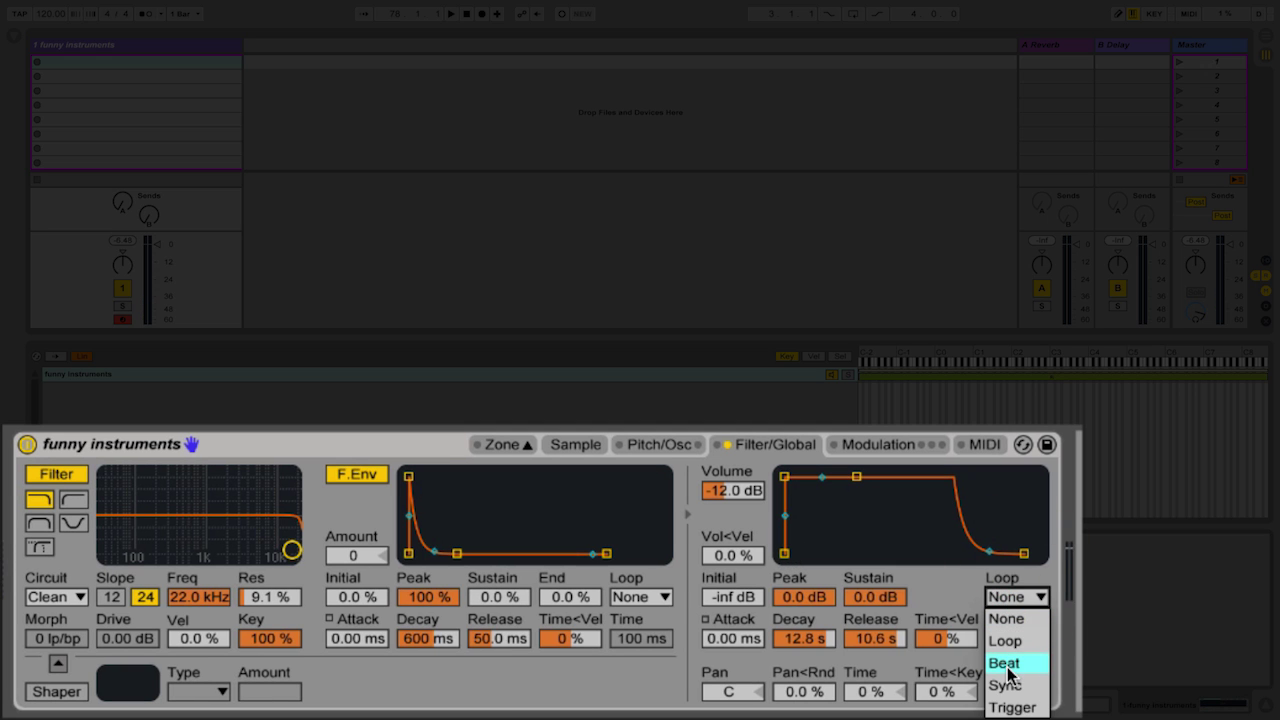
{"action": "left_click", "coordinate": [1012, 643]}
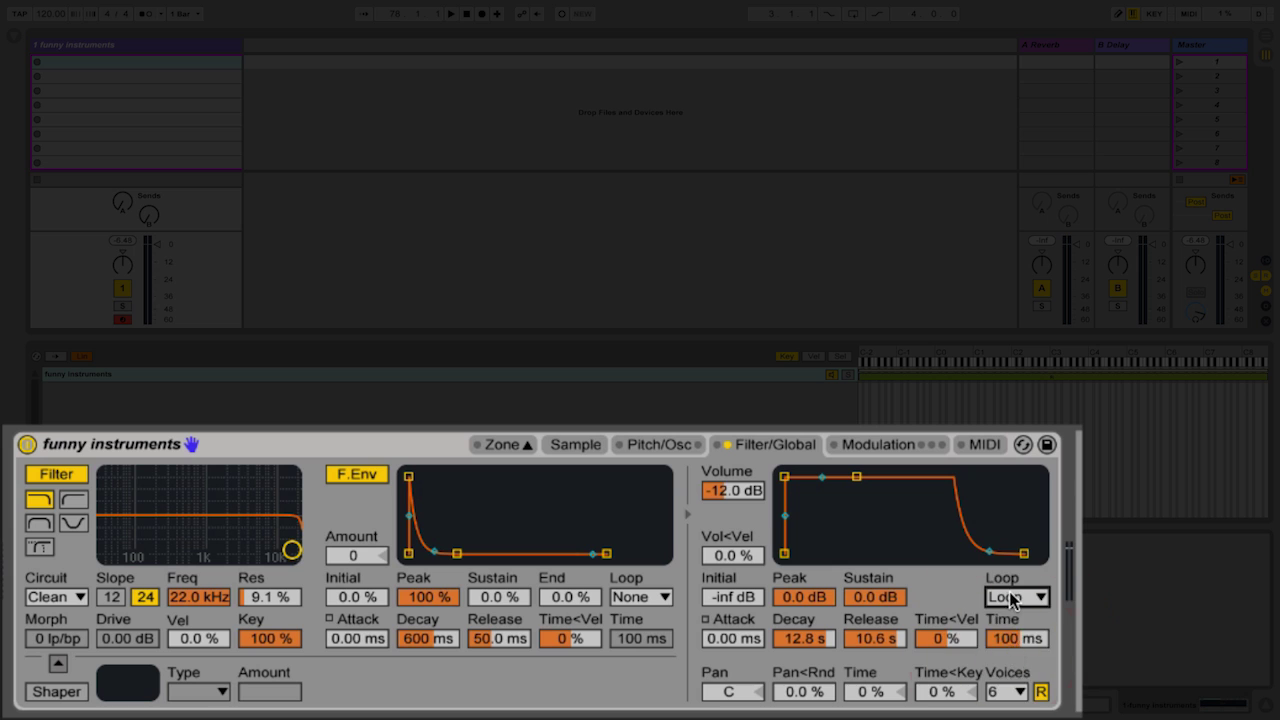
{"action": "left_click", "coordinate": [1012, 597]}
{"action": "left_click", "coordinate": [1005, 663]}
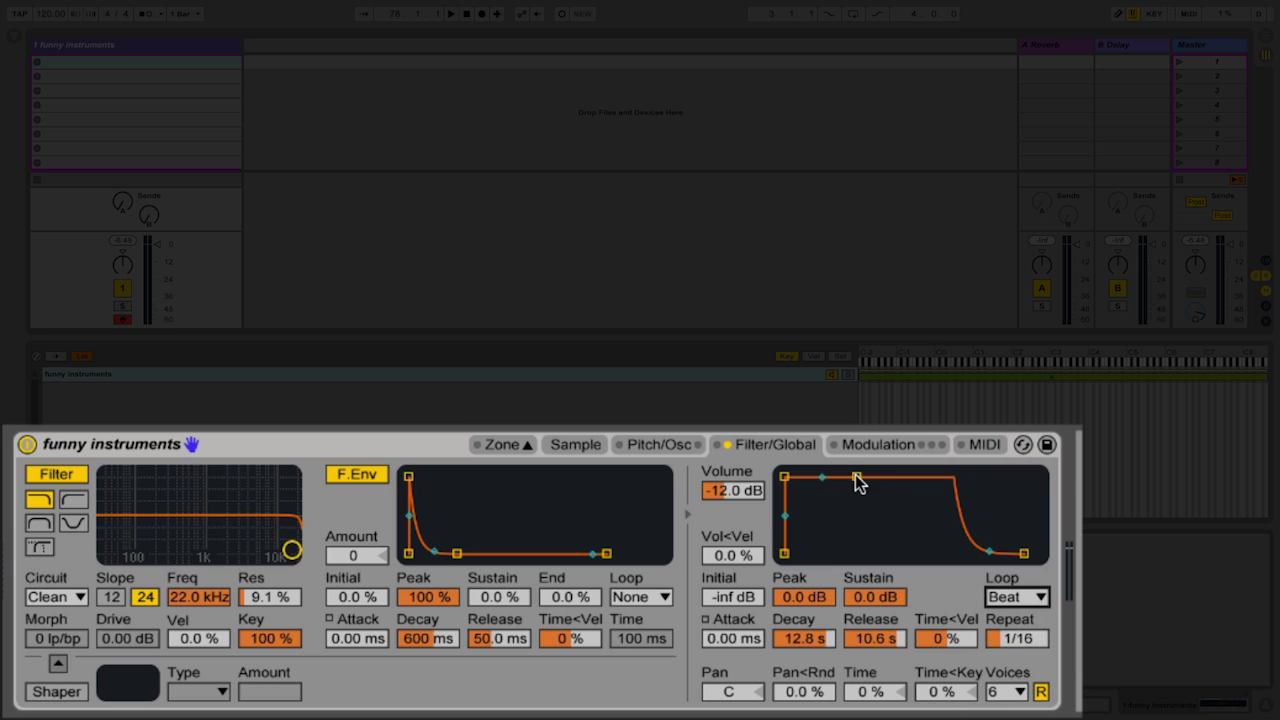
Shape the volume envelope with a sustain of -inf dB and a 1.53 s decay, and set its beat repeat to 1/6.
{"action": "left_click_drag", "start_coordinate": [857, 478], "coordinate": [836, 553]}
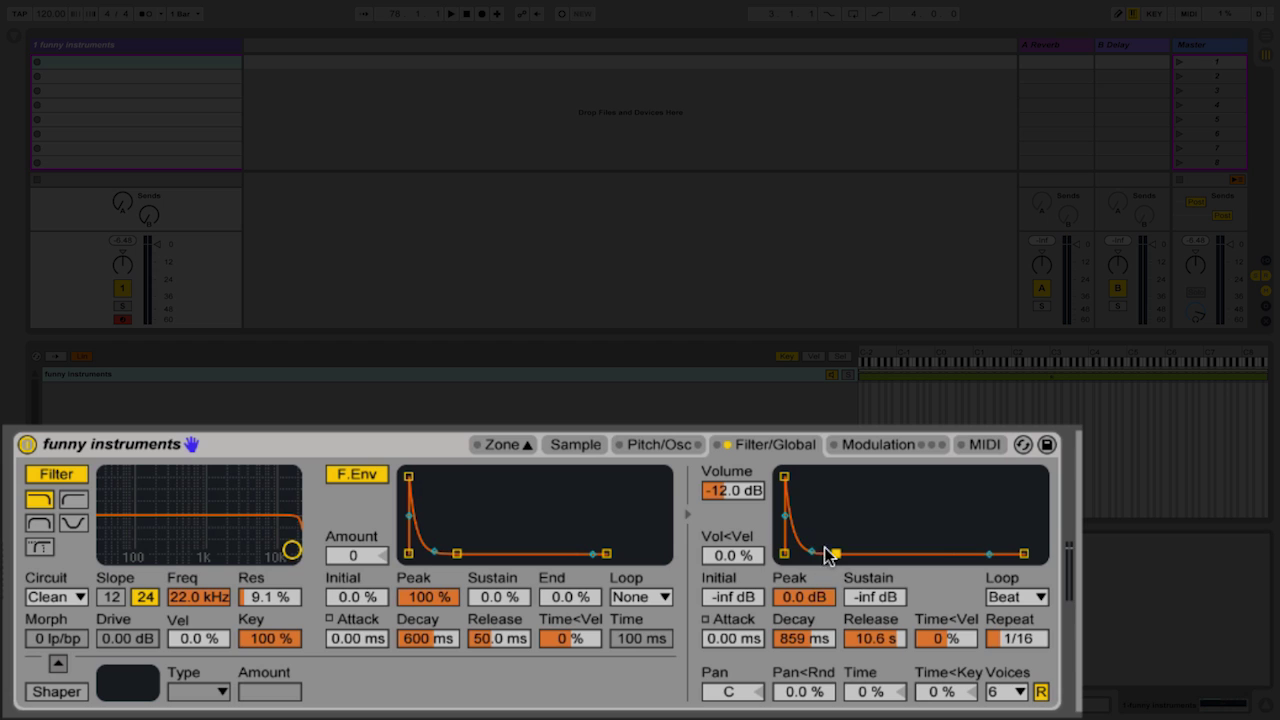
{"action": "mouse_move", "coordinate": [830, 553]}
{"action": "left_mouse_down"}
{"action": "mouse_move", "coordinate": [806, 553]}
{"action": "mouse_move", "coordinate": [819, 553]}
{"action": "left_mouse_up"}
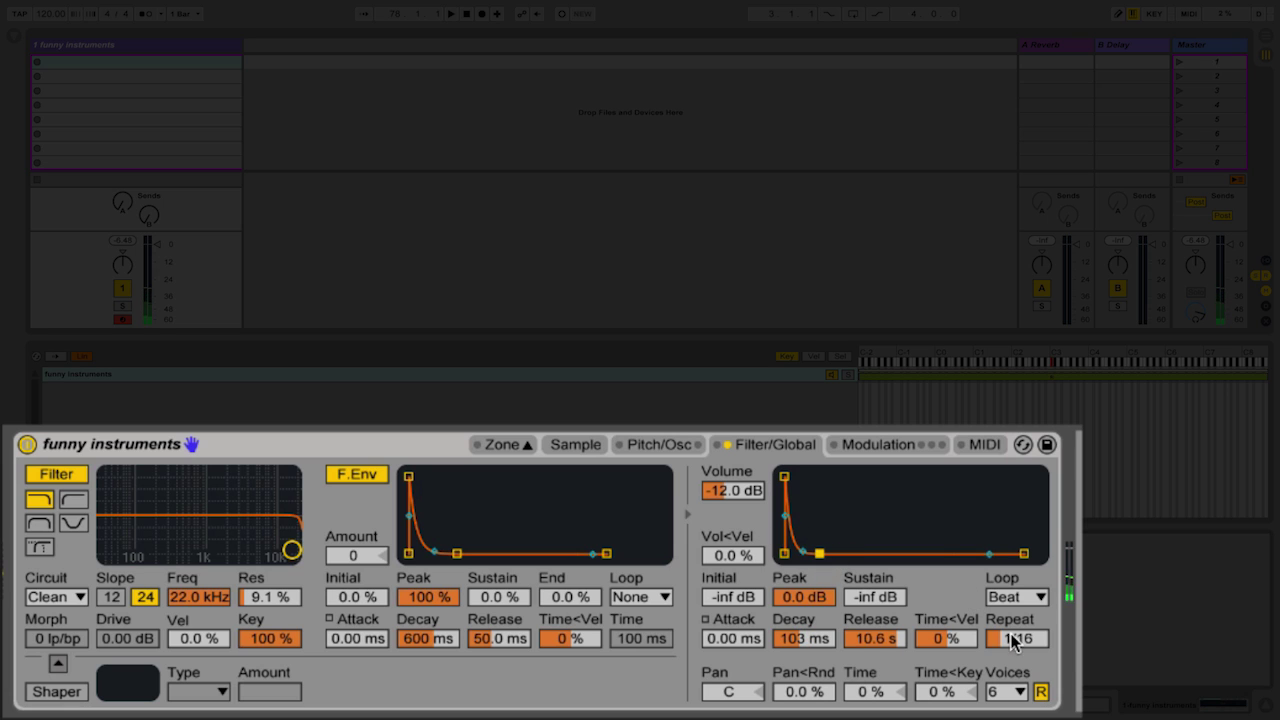
{"action": "left_click_drag", "start_coordinate": [1013, 641], "coordinate": [1013, 624]}
{"action": "left_click_drag", "start_coordinate": [820, 553], "coordinate": [837, 553]}
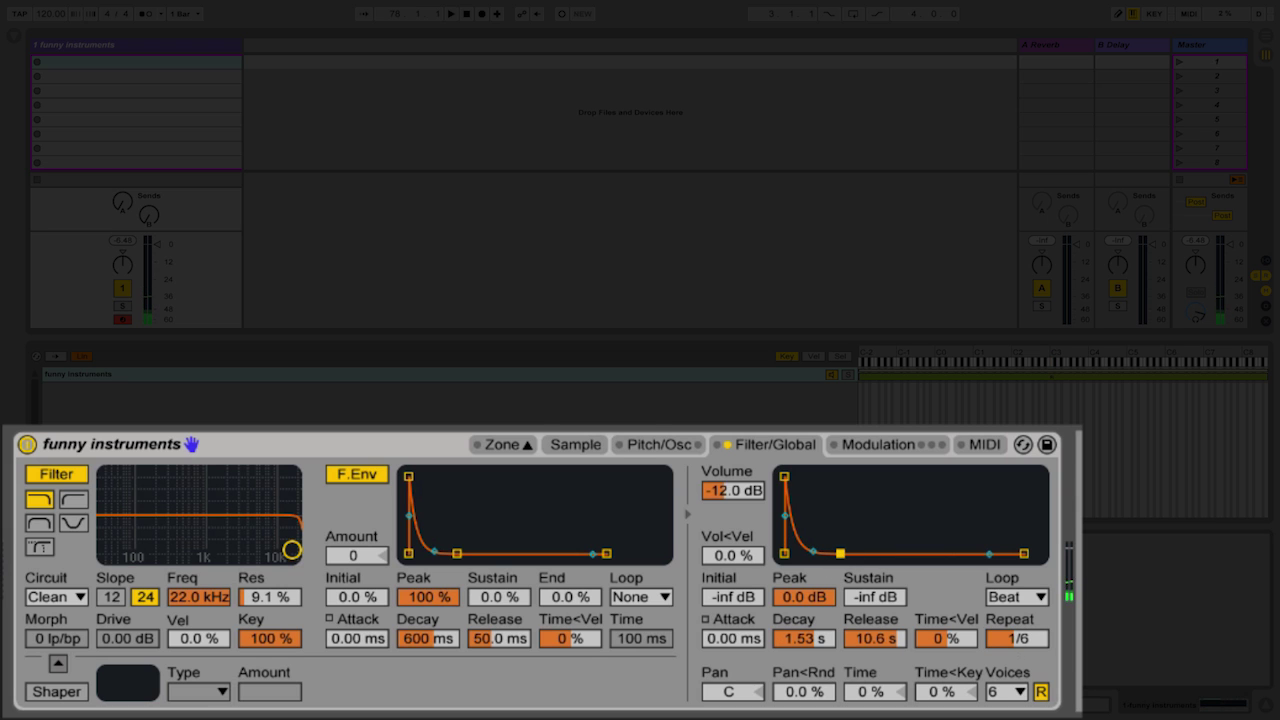
Move the linked sustain loop to the end of the sample, at 112379–137540, and play a note to hear it.
{"action": "left_click", "coordinate": [576, 444]}
{"action": "left_click_drag", "start_coordinate": [663, 470], "coordinate": [921, 499]}
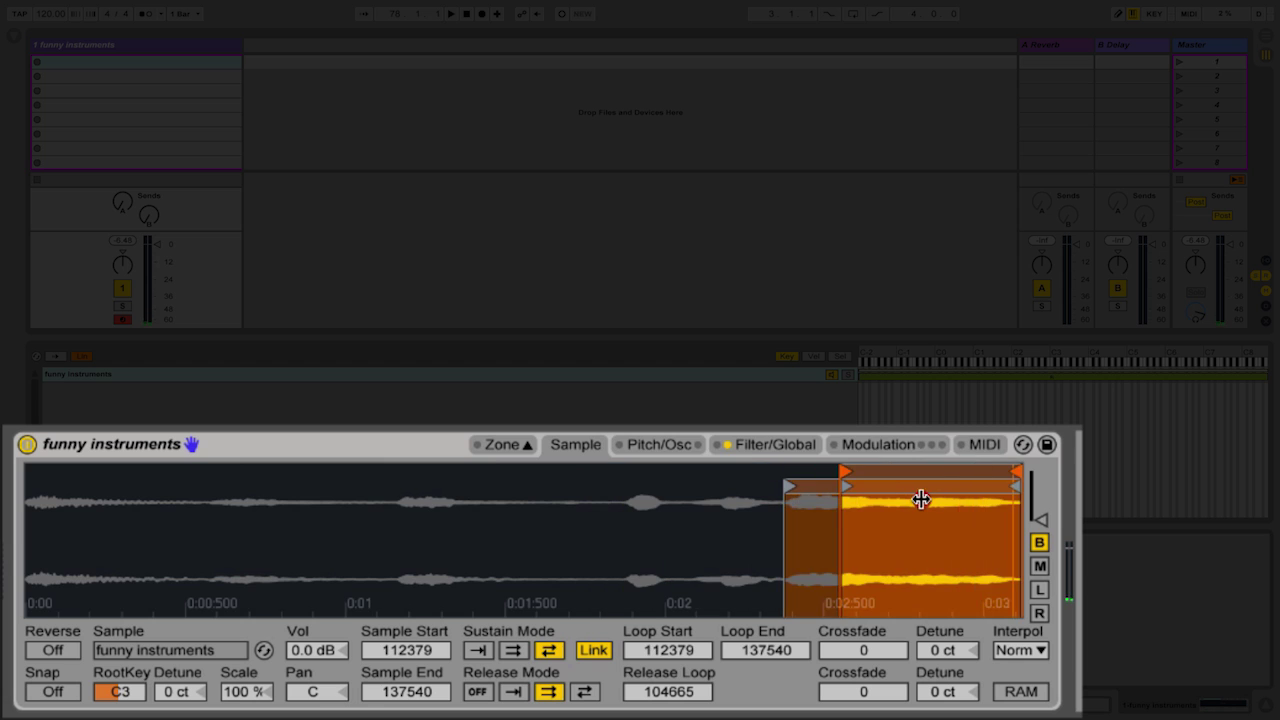
{"action": "key", "text": "a"}
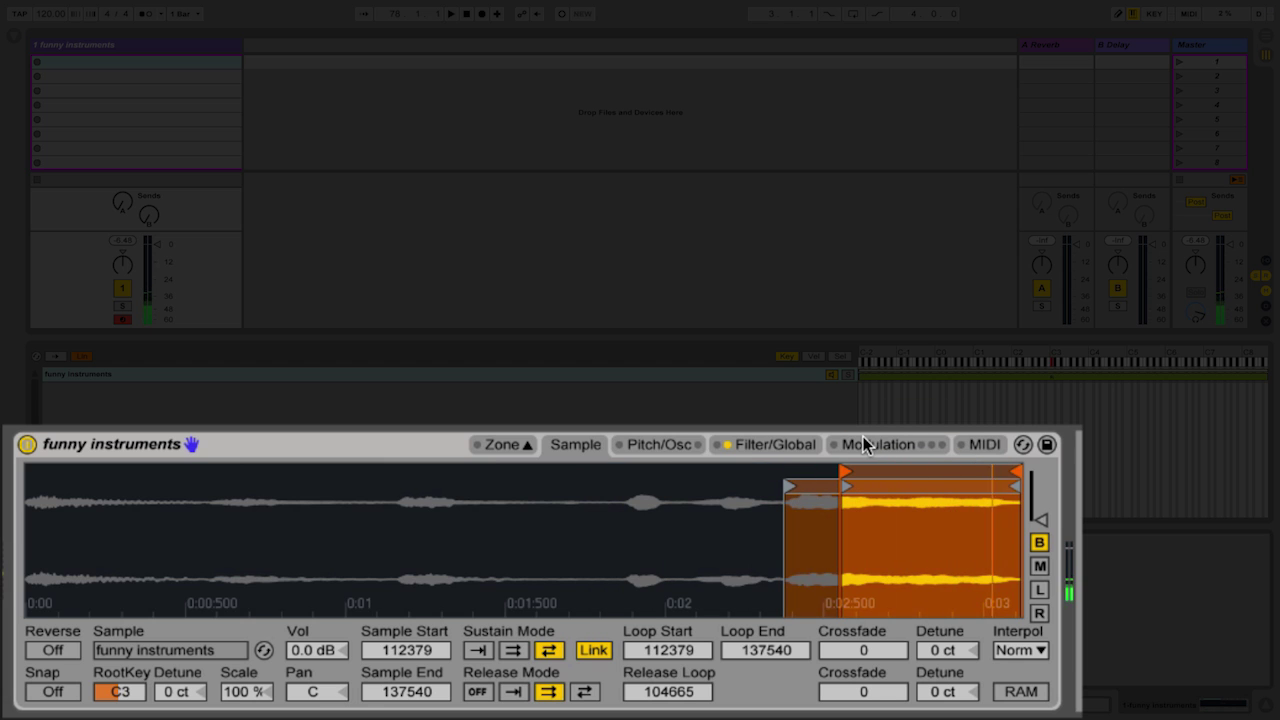
Set the volume envelope's loop mode to None in the filter and global settings.
{"action": "left_click", "coordinate": [786, 445]}
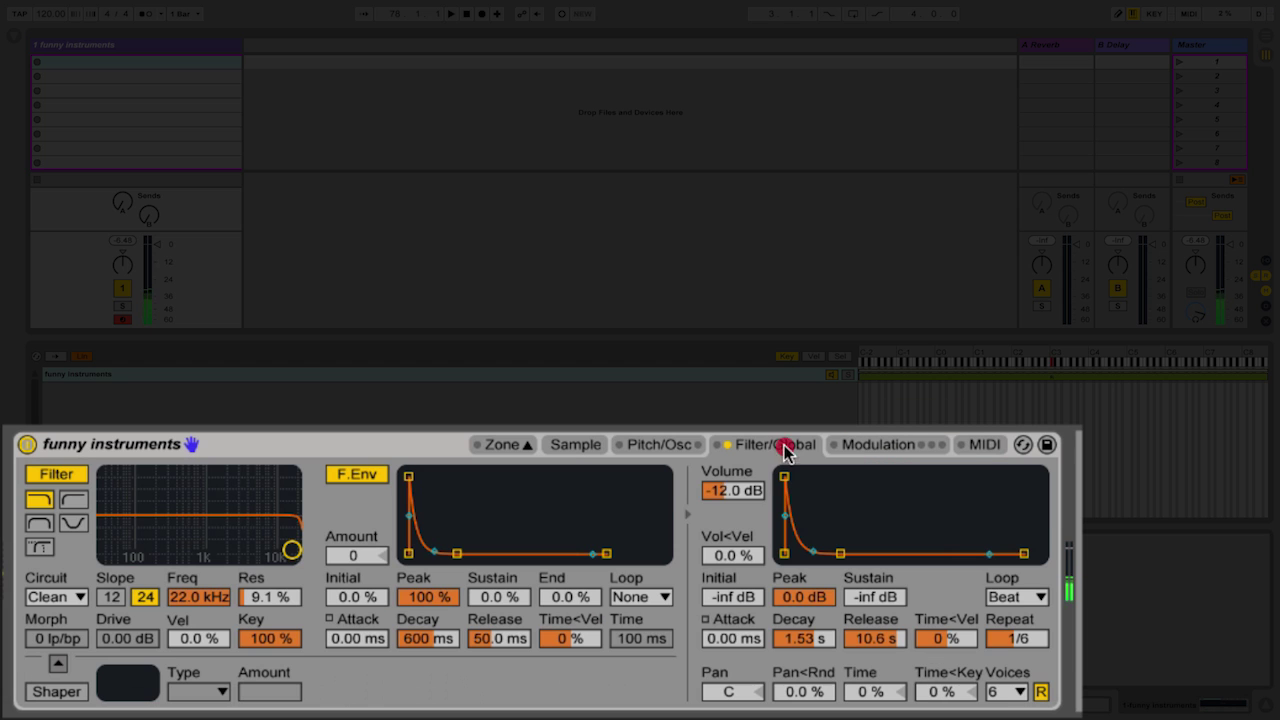
{"action": "left_click", "coordinate": [1044, 597]}
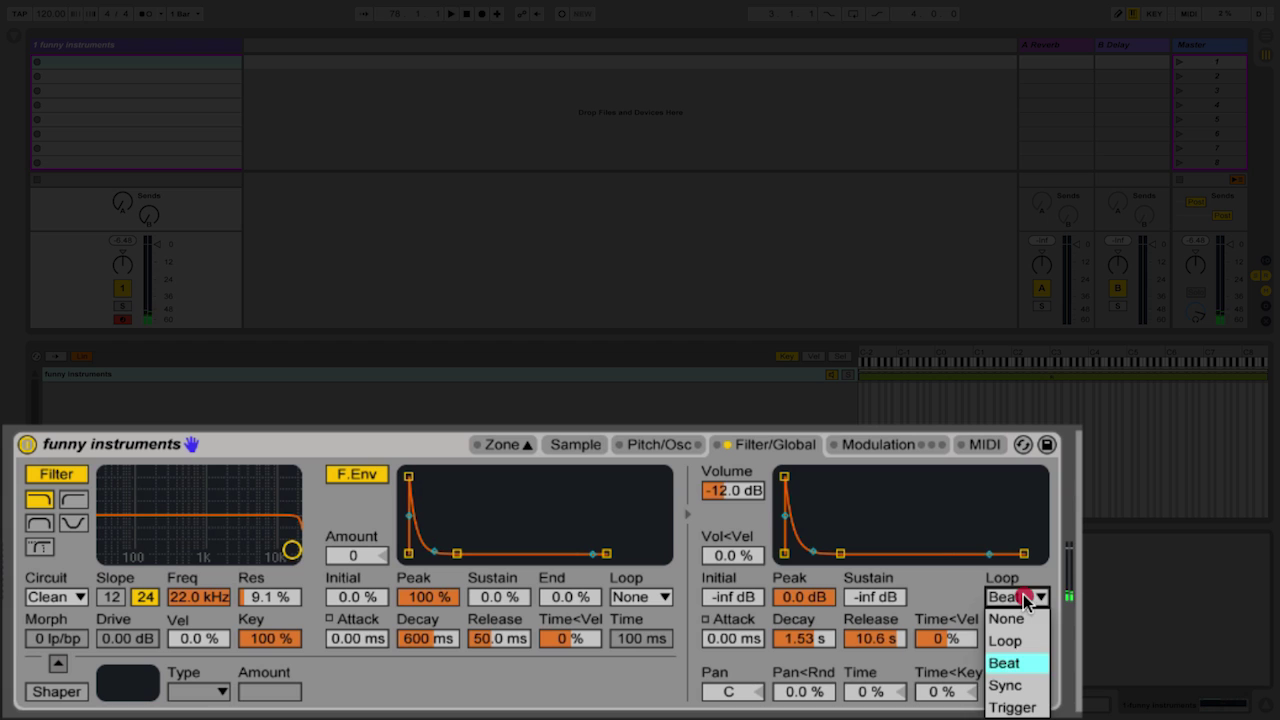
{"action": "left_click", "coordinate": [1010, 613]}
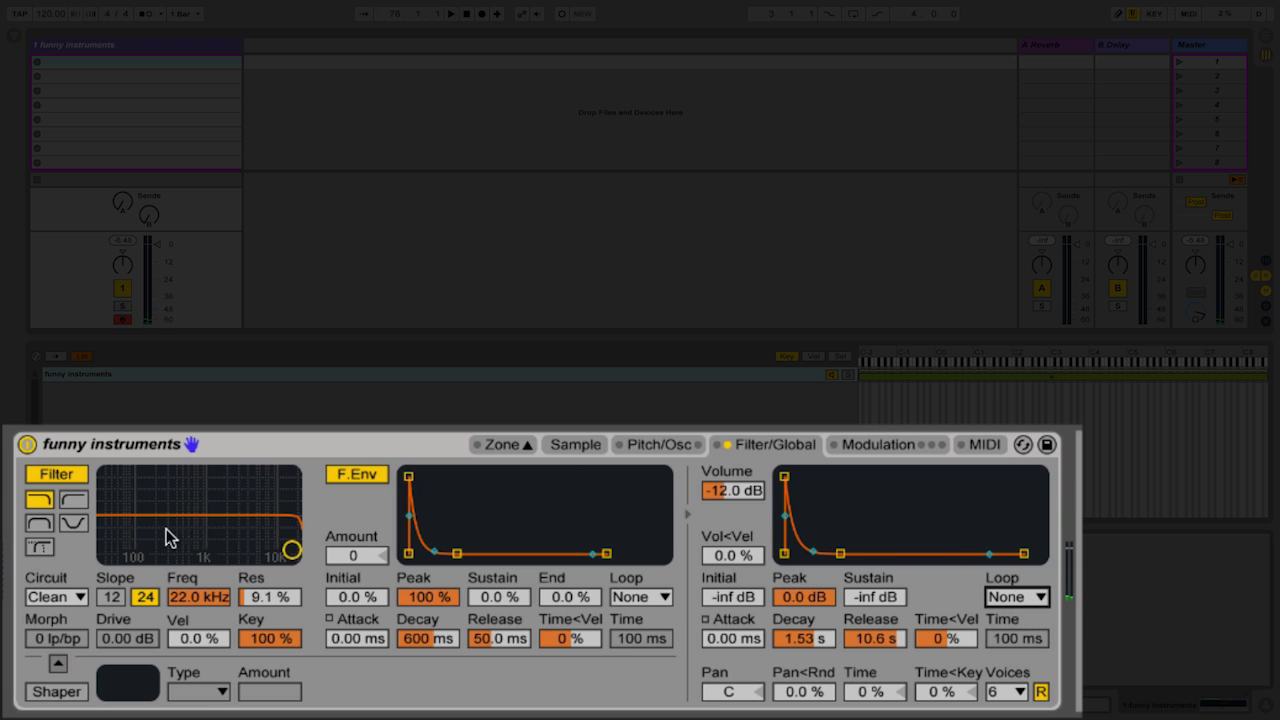
Set the low-pass filter to 951 Hz with 64 % resonance, using the OSR circuit with 18.6 dB of drive.
{"action": "left_click_drag", "start_coordinate": [291, 550], "coordinate": [203, 514]}
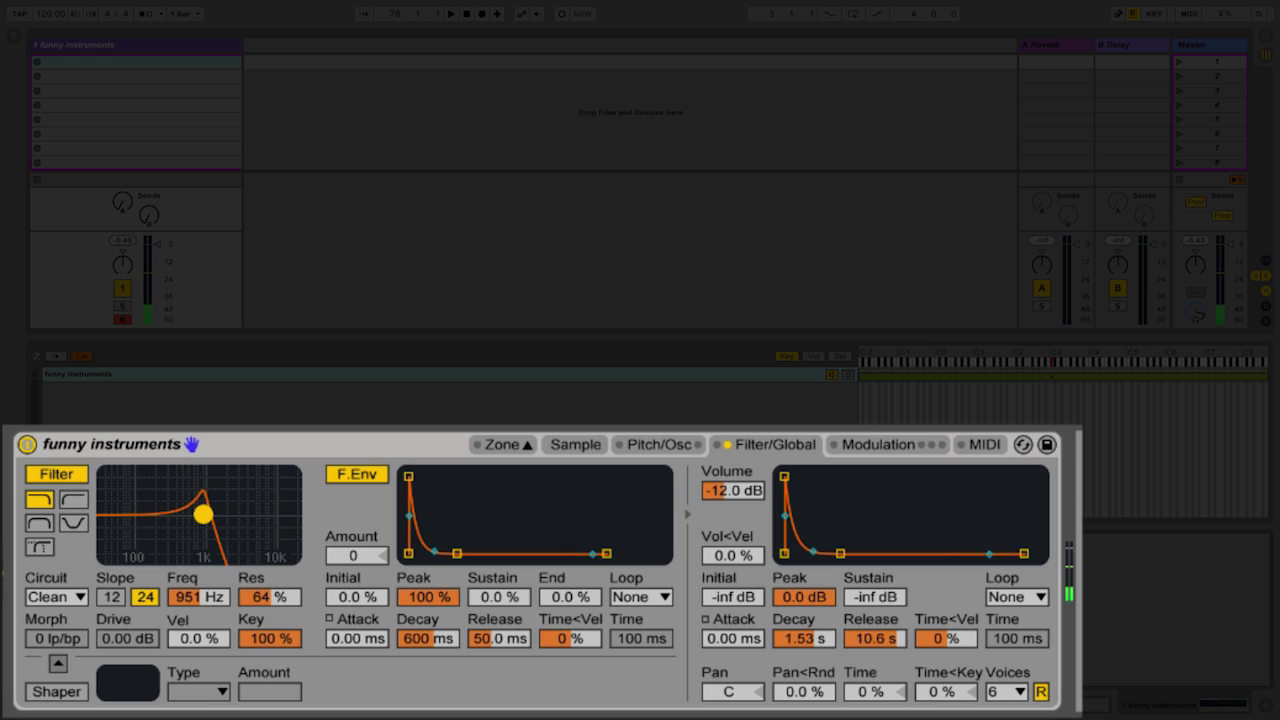
{"action": "left_click", "coordinate": [60, 596]}
{"action": "left_click", "coordinate": [56, 637]}
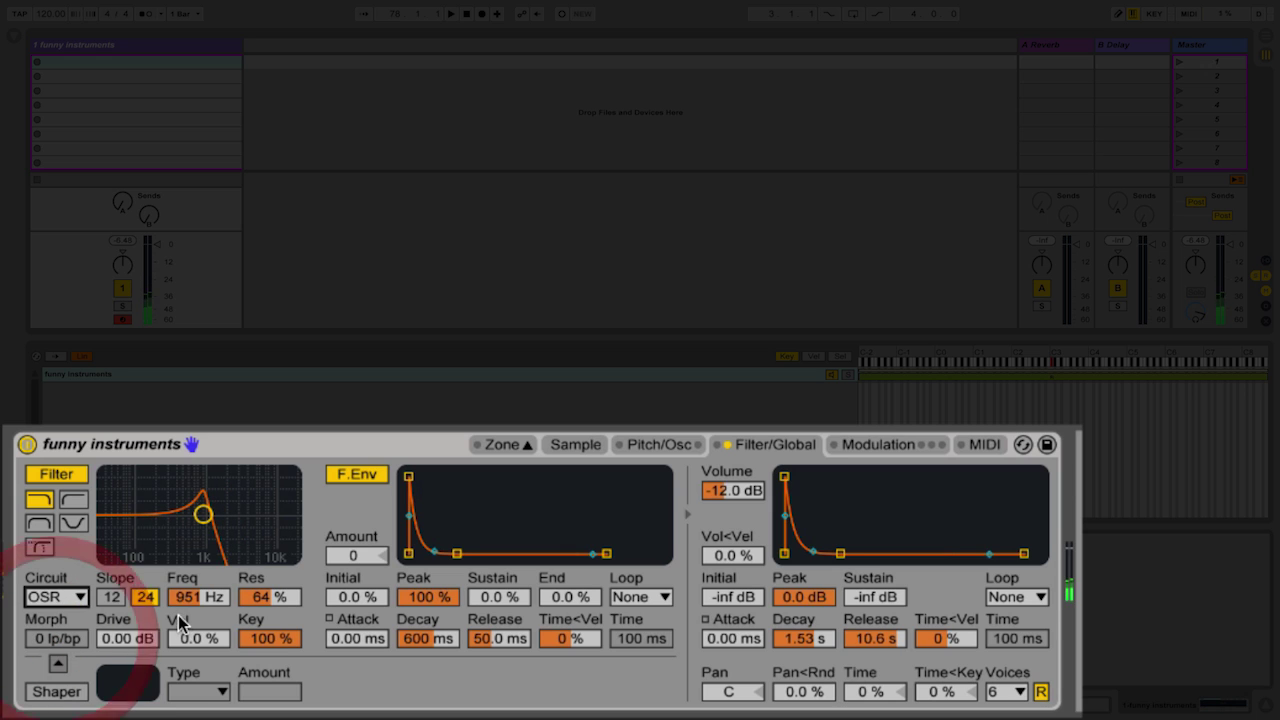
{"action": "left_click_drag", "start_coordinate": [116, 640], "coordinate": [116, 604]}
Enable the shaper and set its type to Hard.
{"action": "left_click", "coordinate": [53, 691]}
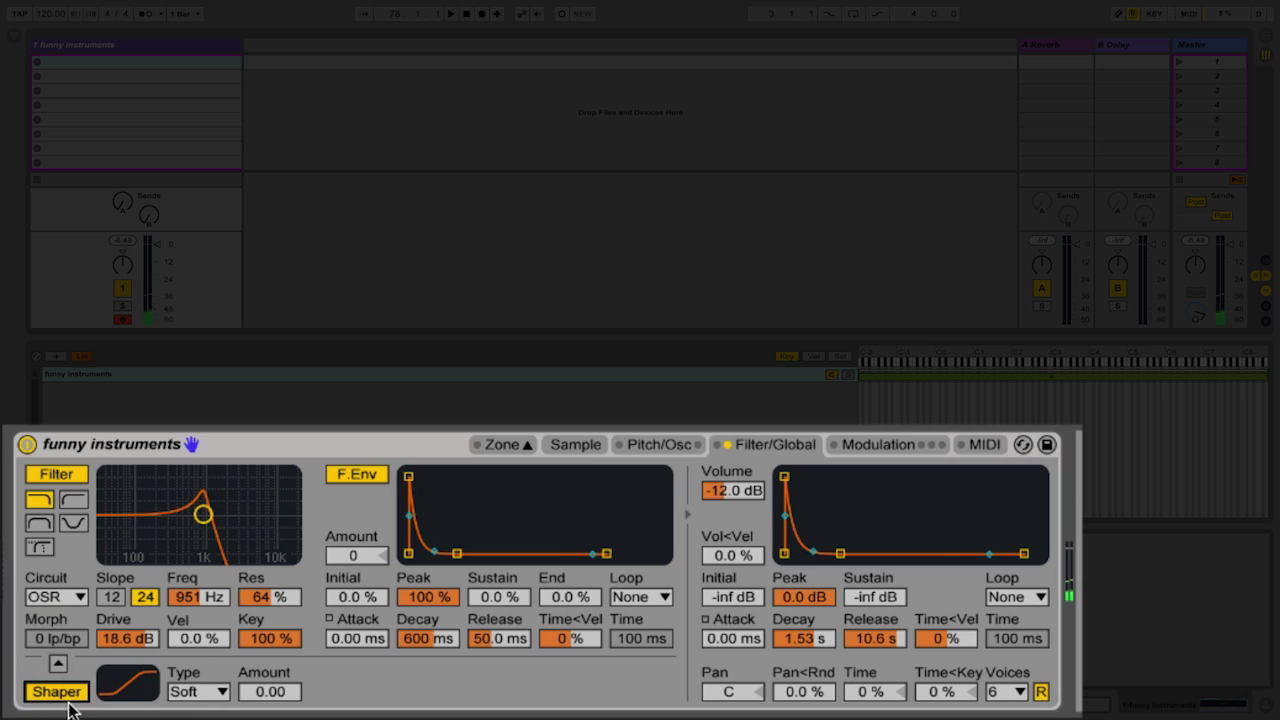
{"action": "left_click", "coordinate": [215, 693]}
{"action": "left_click", "coordinate": [202, 548]}
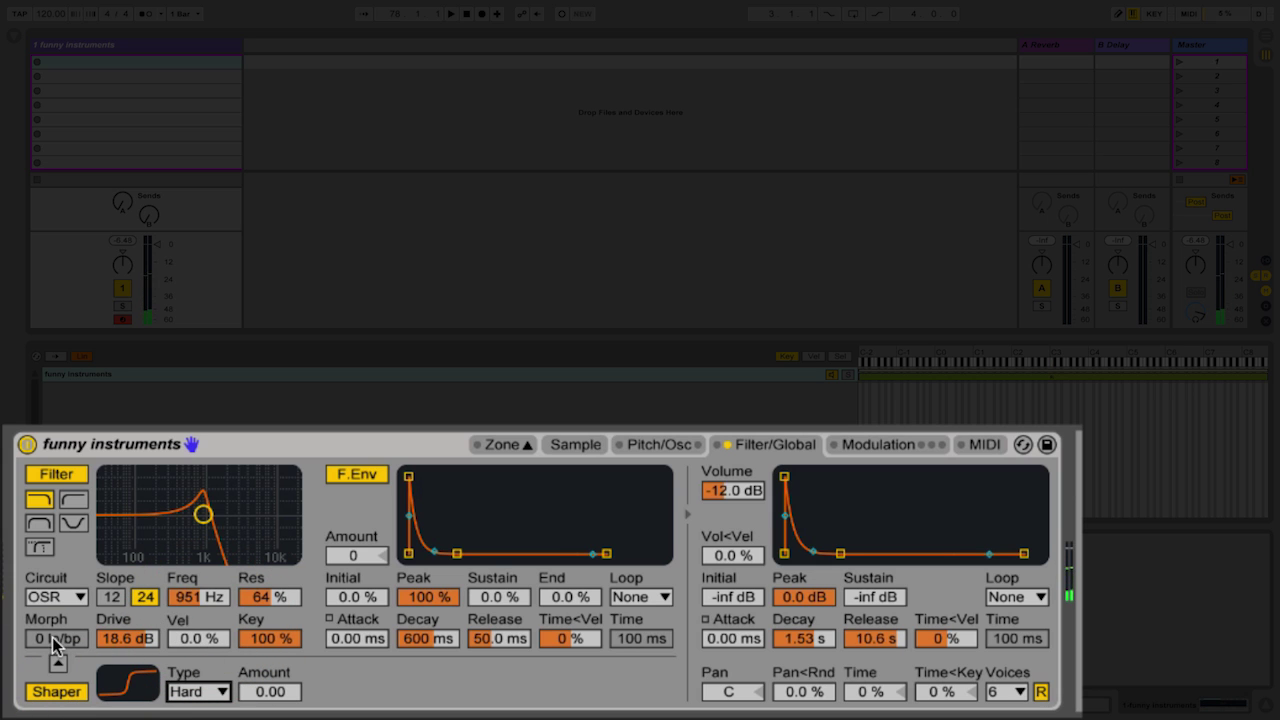
Switch the filter to the Clean circuit's morph type at 88 bp/hp and set the volume envelope to 0.0 dB sustain with 10.6 s decay.
{"action": "mouse_move", "coordinate": [52, 637]}
{"action": "left_mouse_down"}
{"action": "mouse_move", "coordinate": [52, 615]}
{"action": "mouse_move", "coordinate": [60, 660]}
{"action": "mouse_move", "coordinate": [60, 600]}
{"action": "mouse_move", "coordinate": [60, 640]}
{"action": "left_mouse_up"}
{"action": "left_click", "coordinate": [35, 549]}
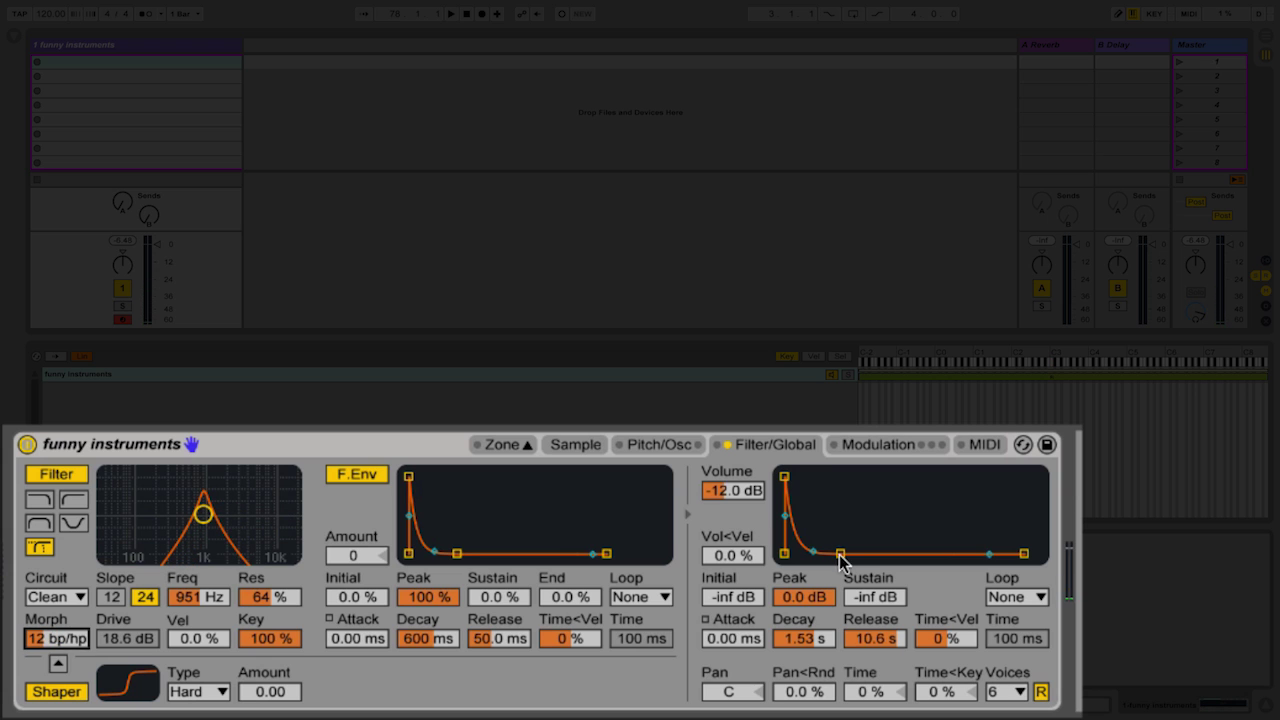
{"action": "left_click_drag", "start_coordinate": [840, 556], "coordinate": [800, 484]}
{"action": "mouse_move", "coordinate": [62, 637]}
{"action": "left_mouse_down"}
{"action": "mouse_move", "coordinate": [62, 580]}
{"action": "mouse_move", "coordinate": [72, 638]}
{"action": "left_mouse_up"}
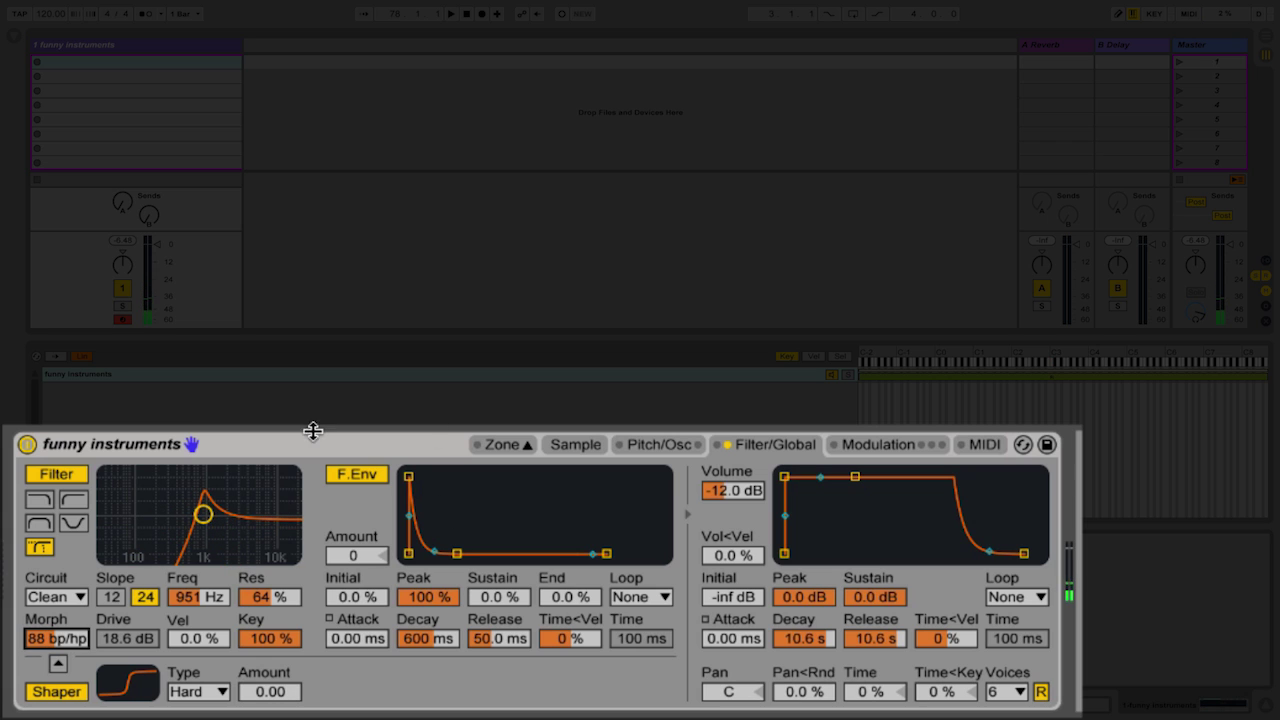
Set the filter envelope's amount to 72 and adjust its peak point.
{"action": "left_click_drag", "start_coordinate": [357, 556], "coordinate": [357, 522]}
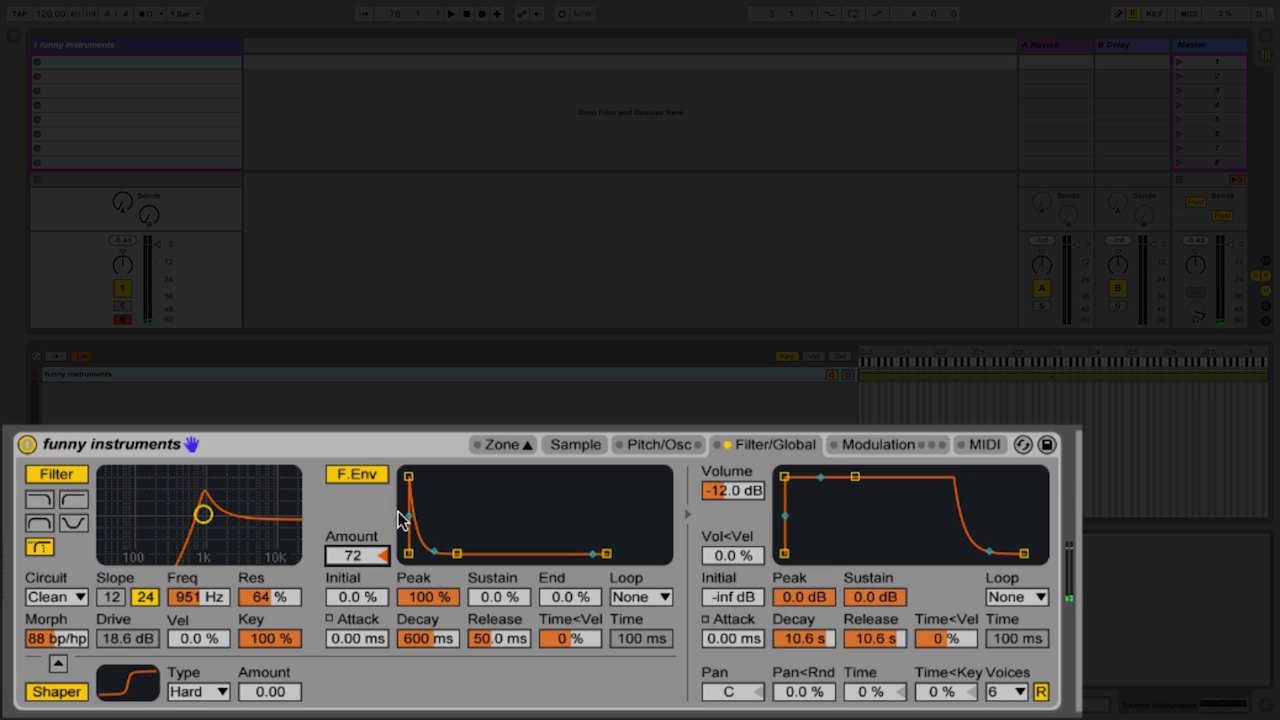
{"action": "left_click", "coordinate": [409, 477]}
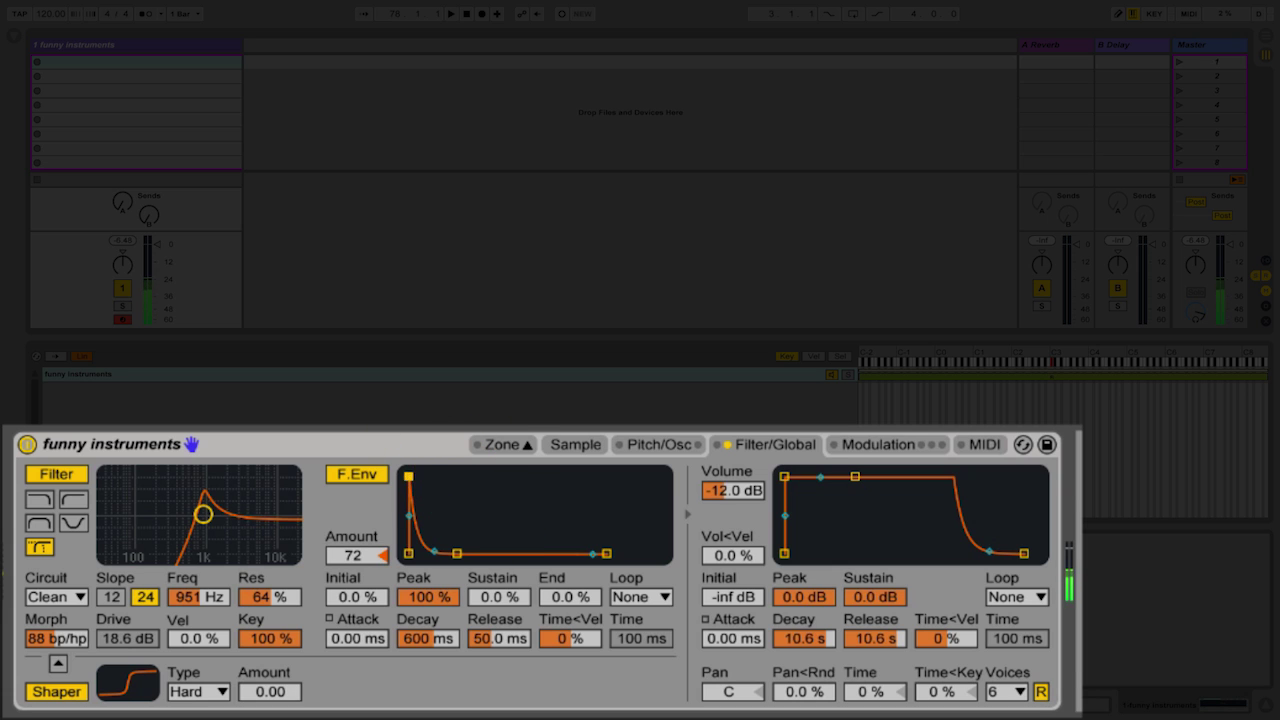
{"action": "left_click_drag", "start_coordinate": [409, 477], "coordinate": [358, 475]}
Enable the pitch envelope with an amount of +19 st and play a note to hear it.
{"action": "left_click", "coordinate": [648, 445]}
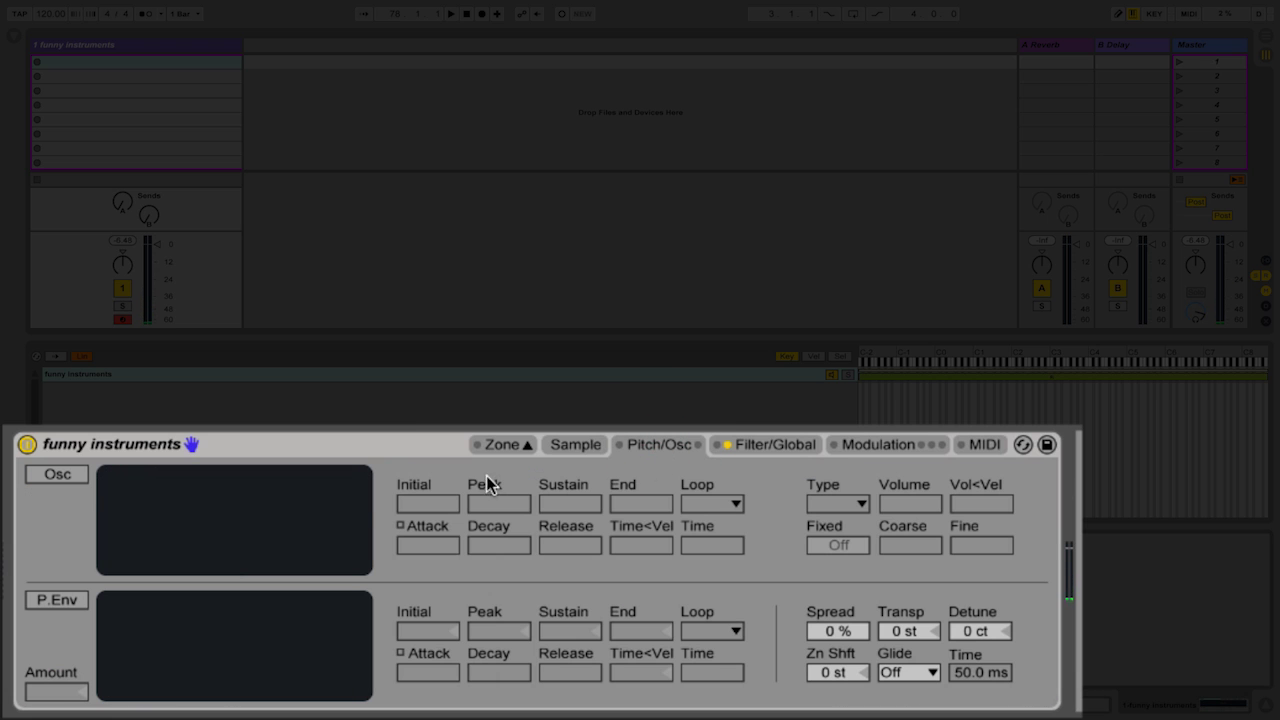
{"action": "left_click", "coordinate": [57, 600]}
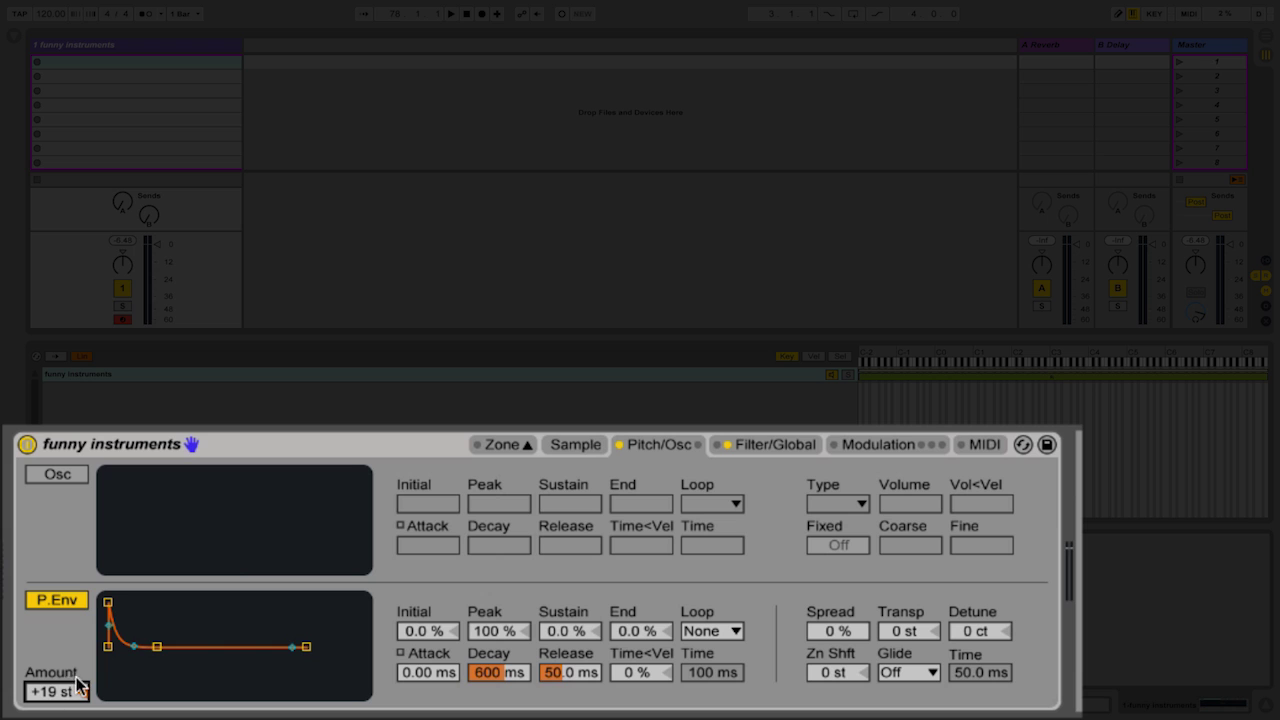
{"action": "key", "text": "a"}
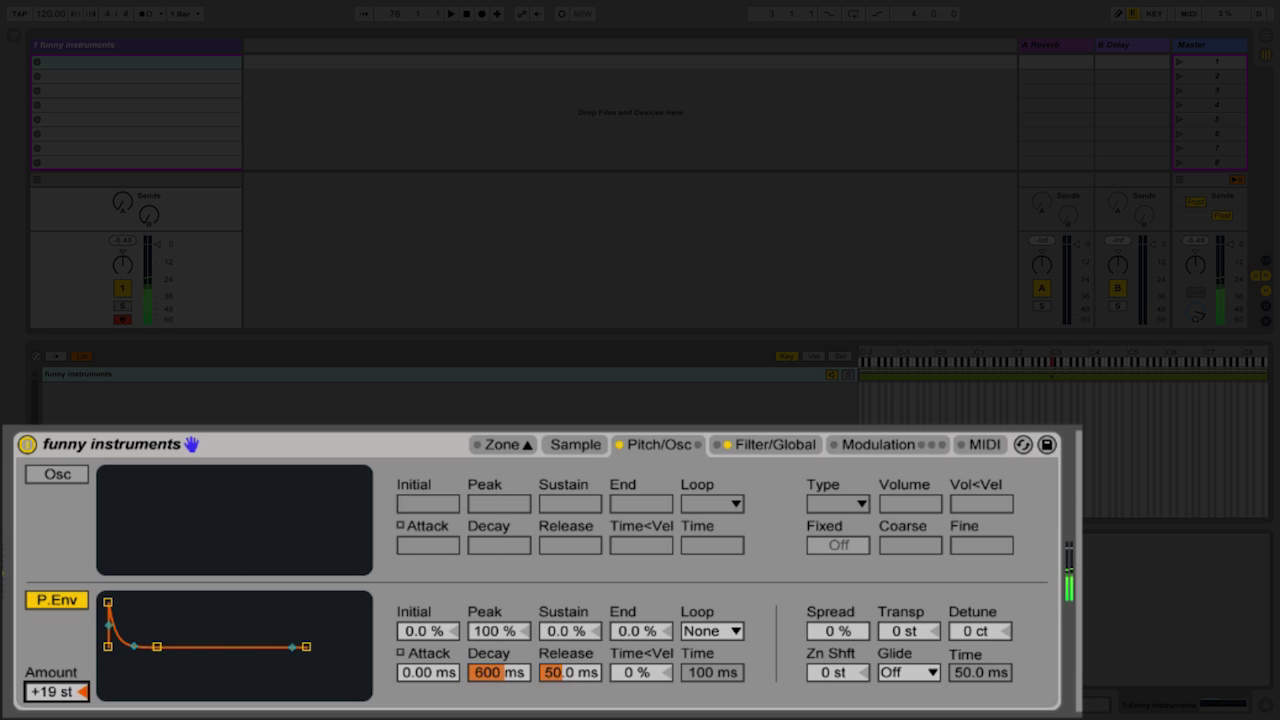
Try a pitch envelope amount of +36 st with 8.71 s decay and -1.7 % sustain, and reset the amount to 0 st.
{"action": "left_click_drag", "start_coordinate": [67, 691], "coordinate": [67, 681]}
{"action": "left_click_drag", "start_coordinate": [157, 647], "coordinate": [187, 647]}
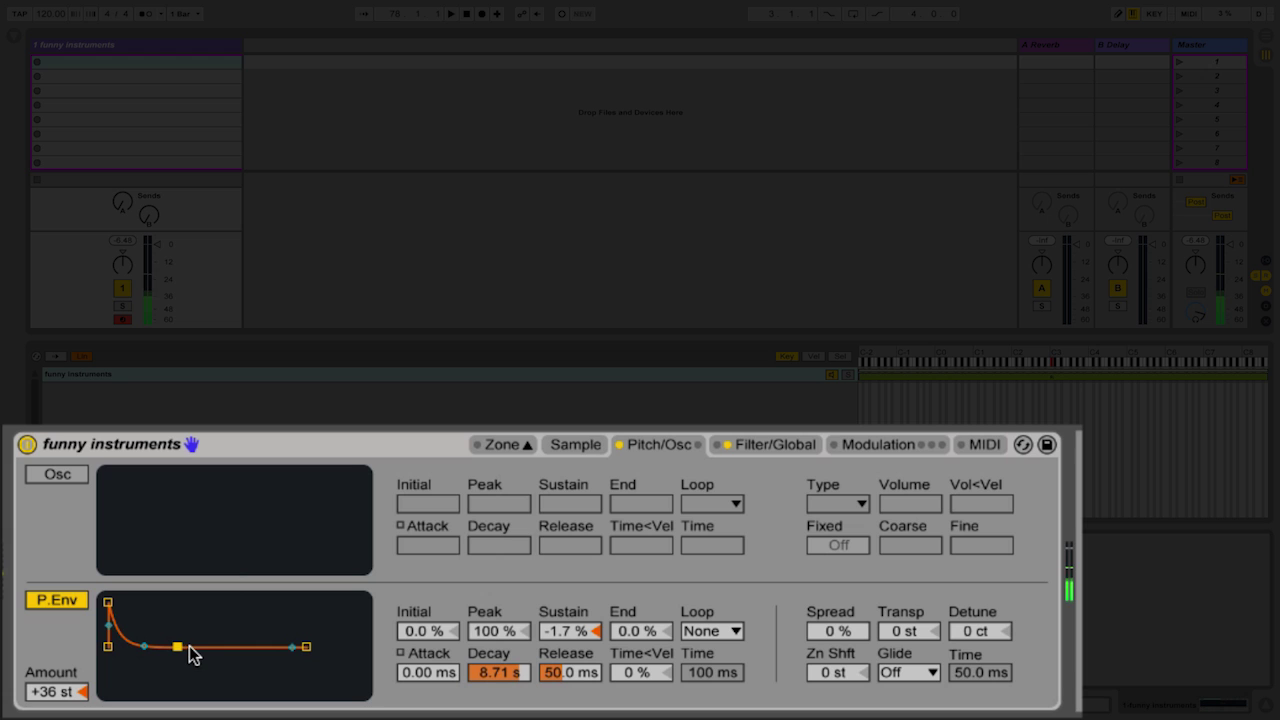
{"action": "left_click", "coordinate": [83, 691]}
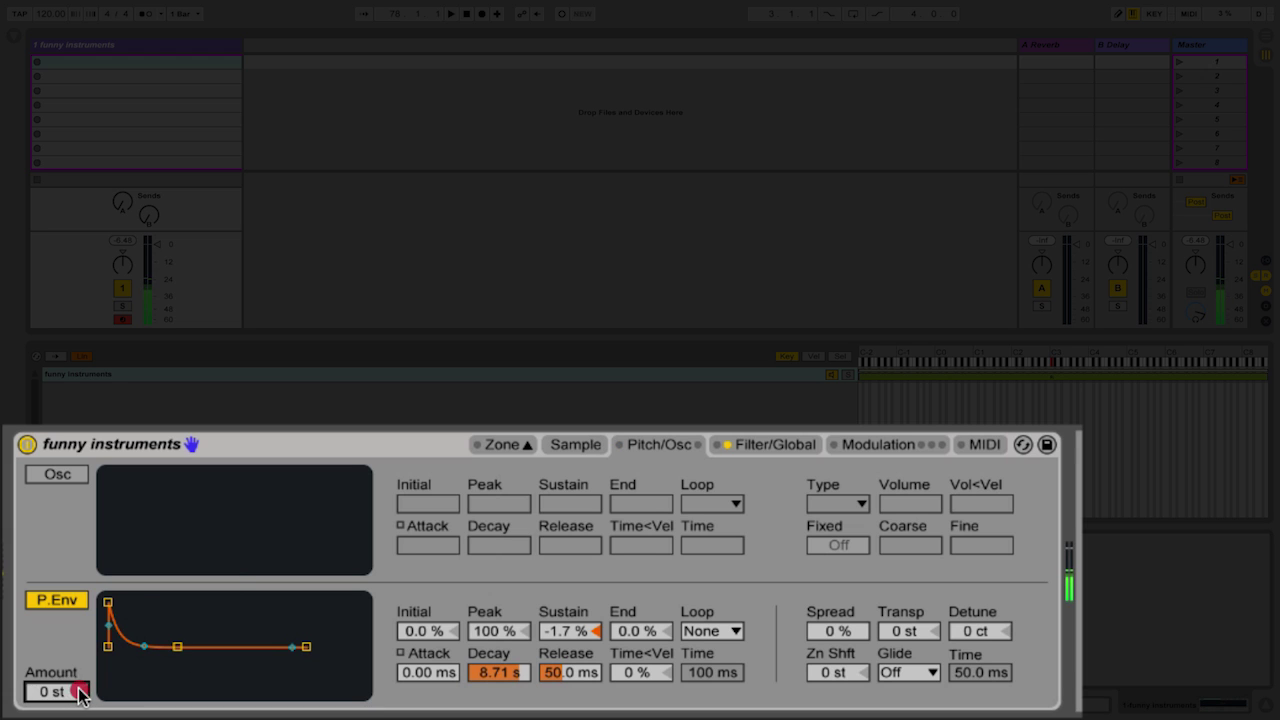
Enable the modulation oscillator in FM mode, raise its volume to 0.0 dB, and play a note to hear it.
{"action": "left_click", "coordinate": [66, 475]}
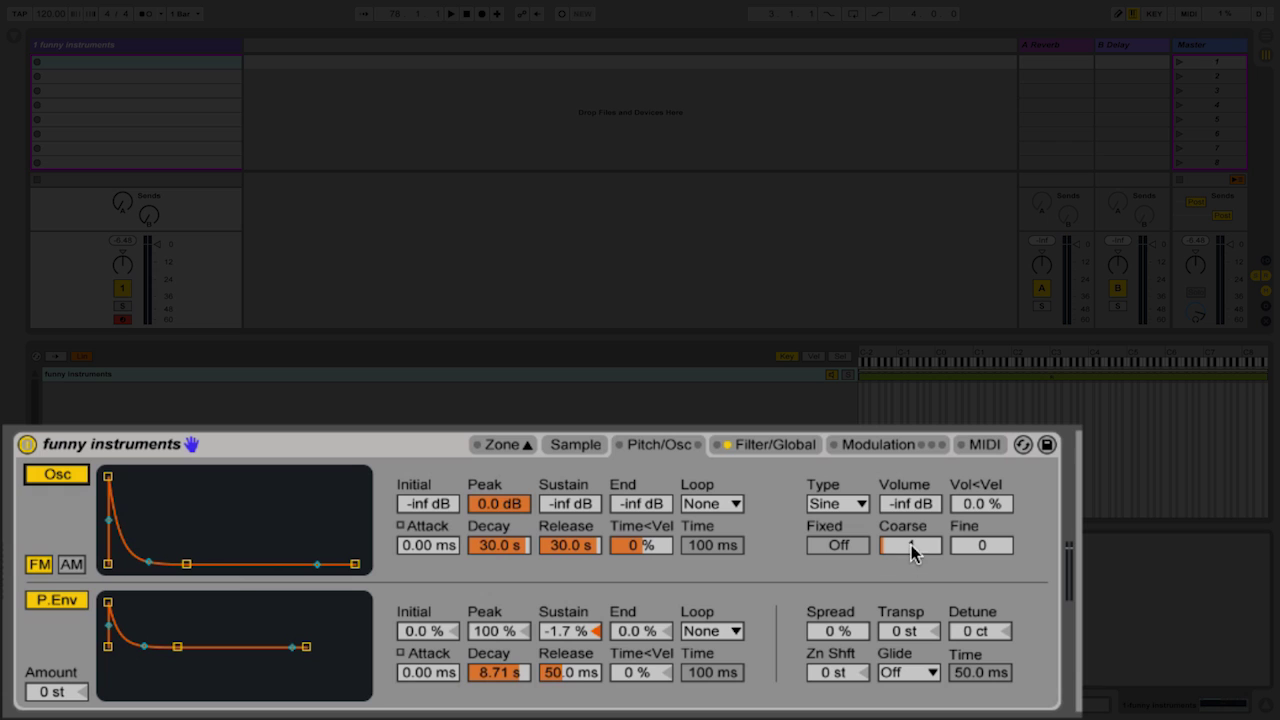
{"action": "left_click_drag", "start_coordinate": [908, 500], "coordinate": [908, 470]}
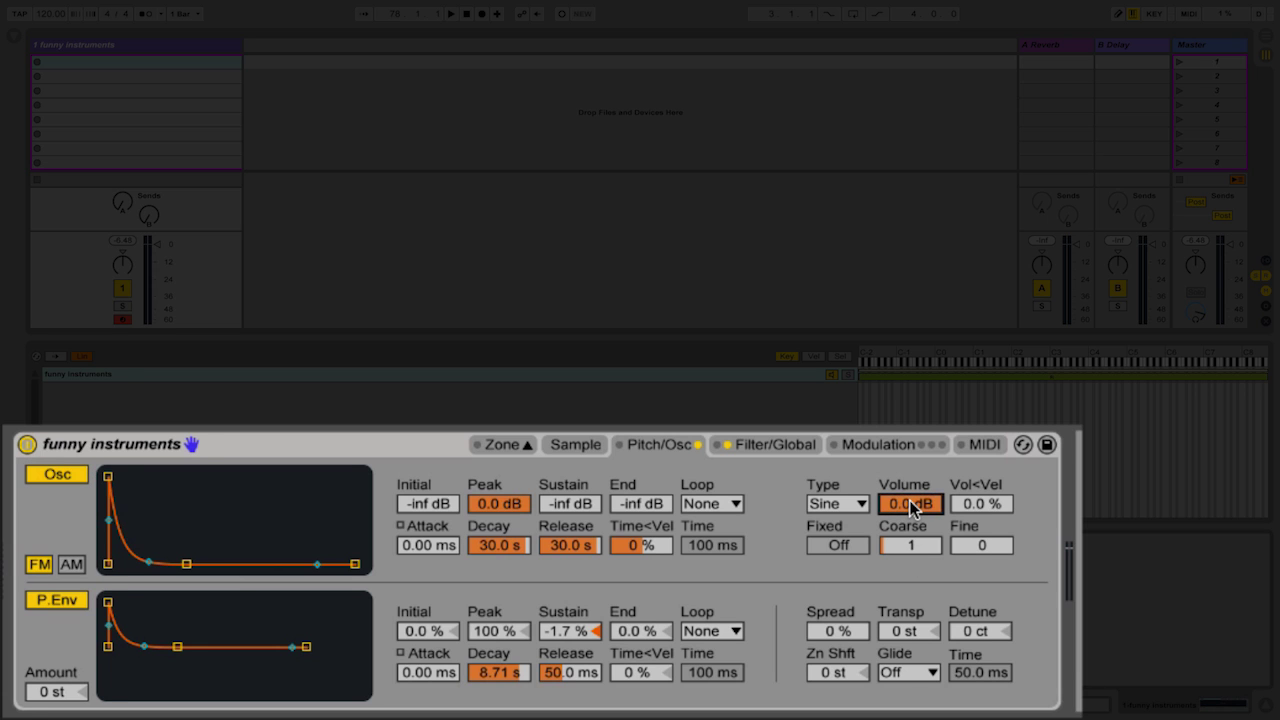
{"action": "key", "text": "a"}
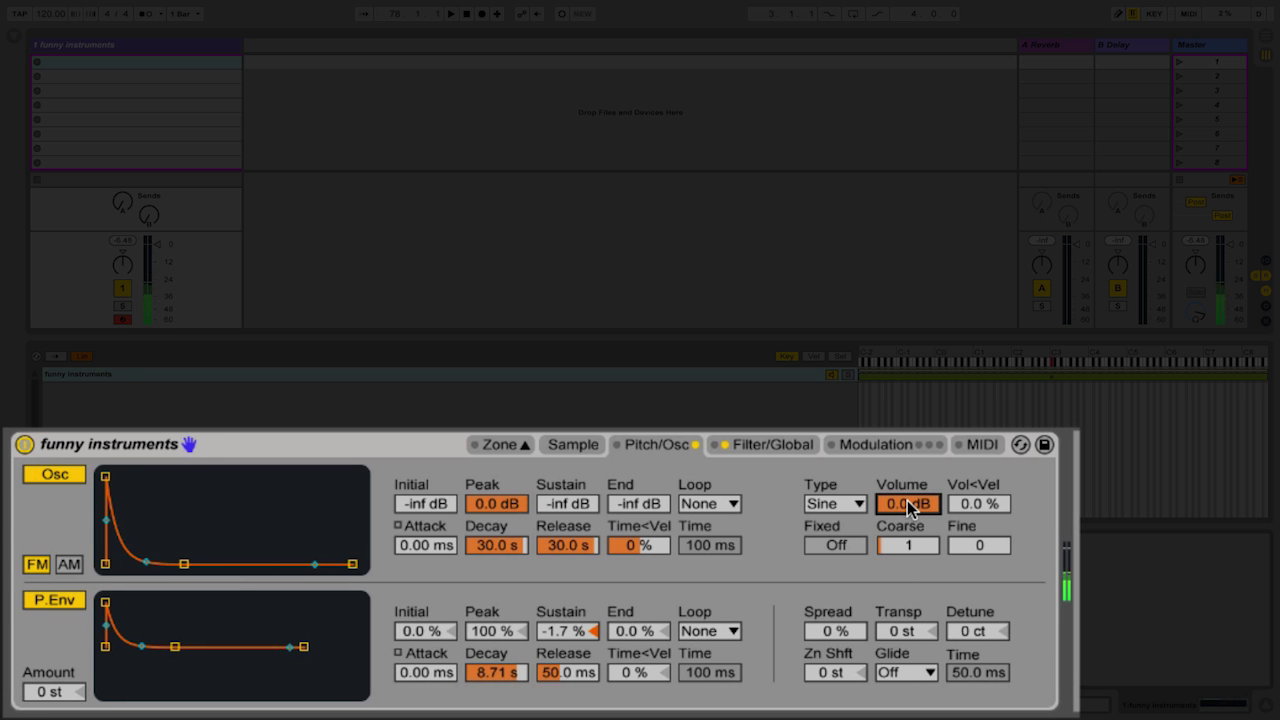
Try the modulation oscillator at a volume of -23 dB with coarse tuning of 0.5.
{"action": "left_click_drag", "start_coordinate": [907, 500], "coordinate": [907, 515]}
{"action": "left_click", "coordinate": [907, 546]}
{"action": "left_click_drag", "start_coordinate": [908, 545], "coordinate": [908, 560]}
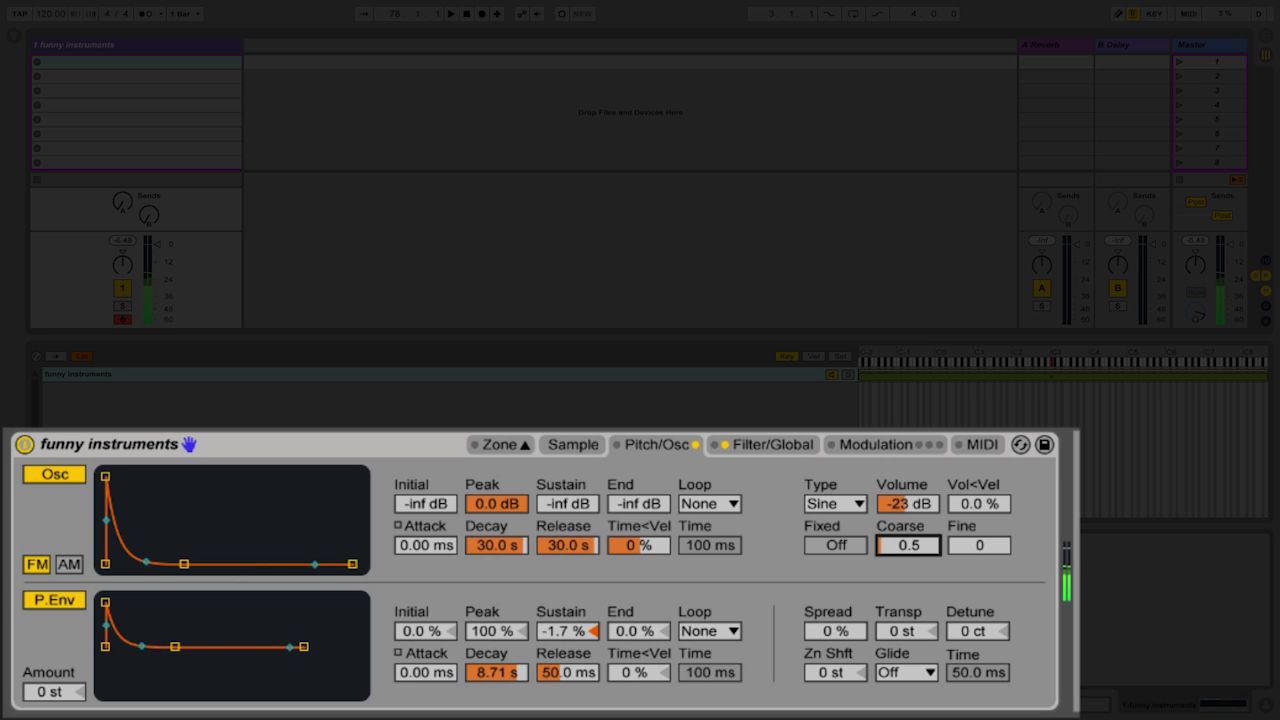
Try the Sw 6 waveform for the modulation oscillator with coarse tuning of 0.25 and a volume of -22 dB.
{"action": "left_click", "coordinate": [843, 504]}
{"action": "left_click", "coordinate": [466, 382]}
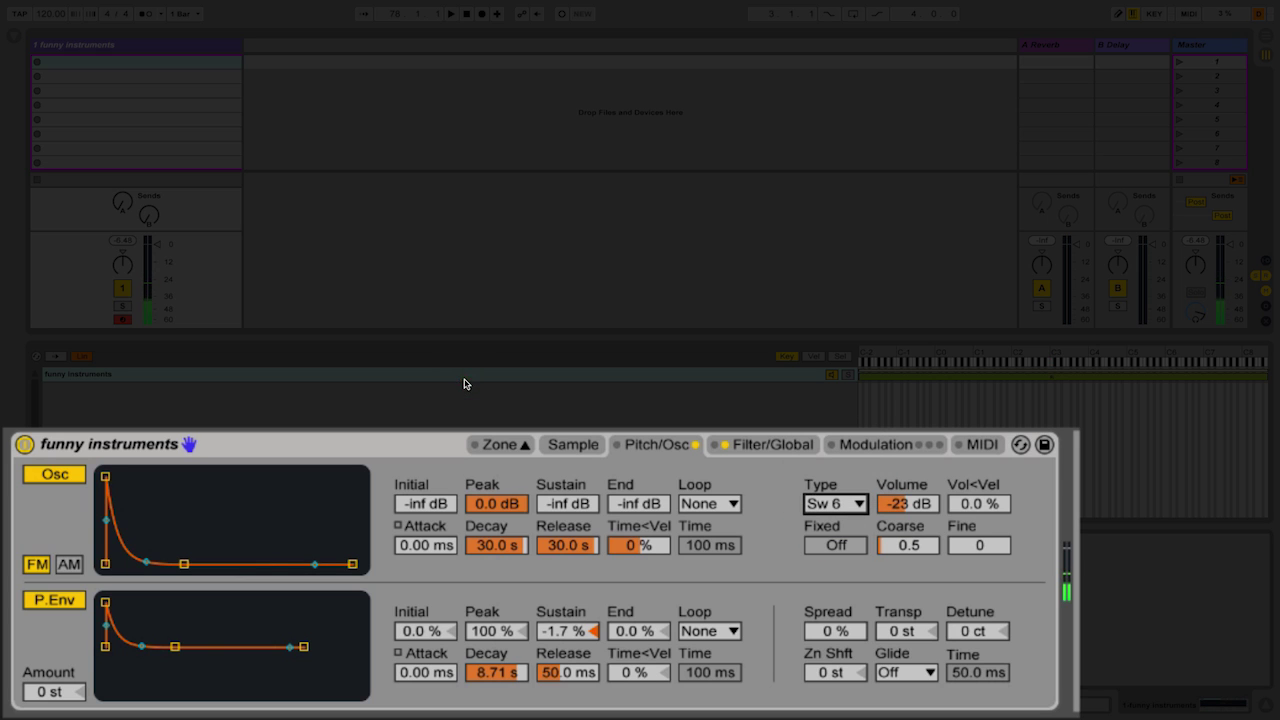
{"action": "left_click_drag", "start_coordinate": [904, 545], "coordinate": [904, 565]}
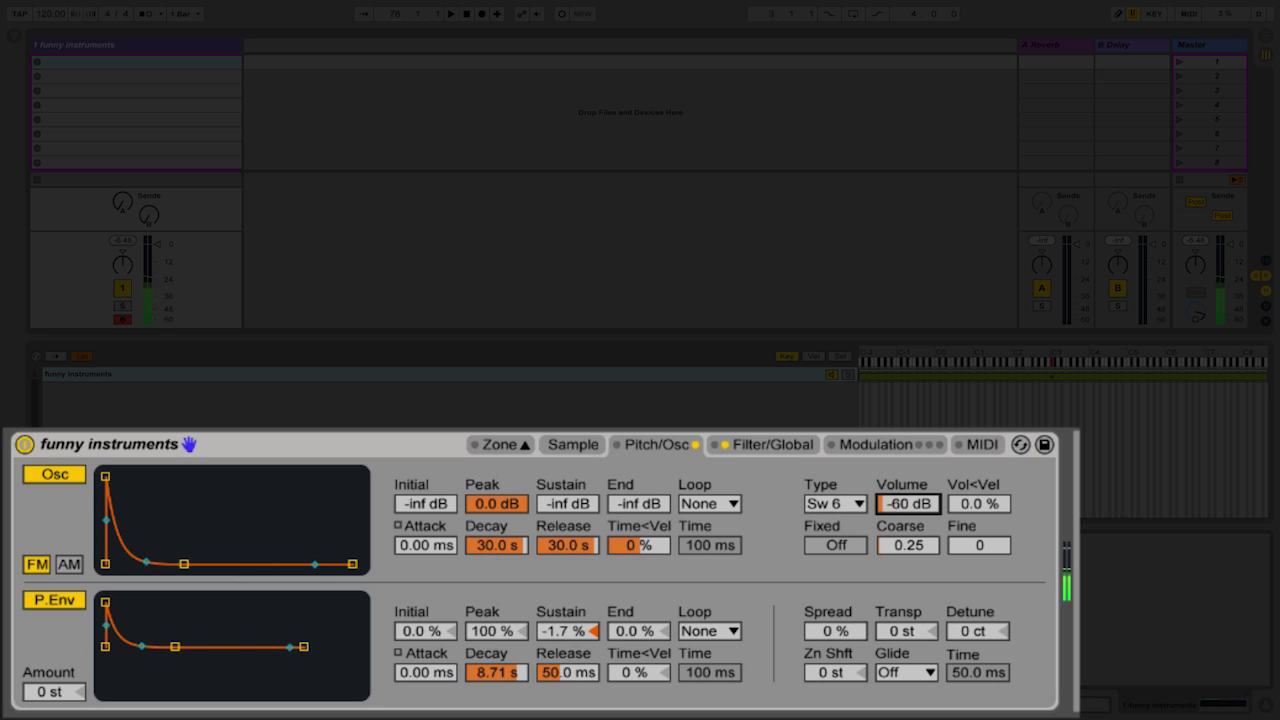
{"action": "left_click_drag", "start_coordinate": [908, 504], "coordinate": [908, 513]}
Switch the modulation oscillator to AM, raise its volume to -2.8 dB and set the coarse tuning to 3.
{"action": "left_click", "coordinate": [68, 564]}
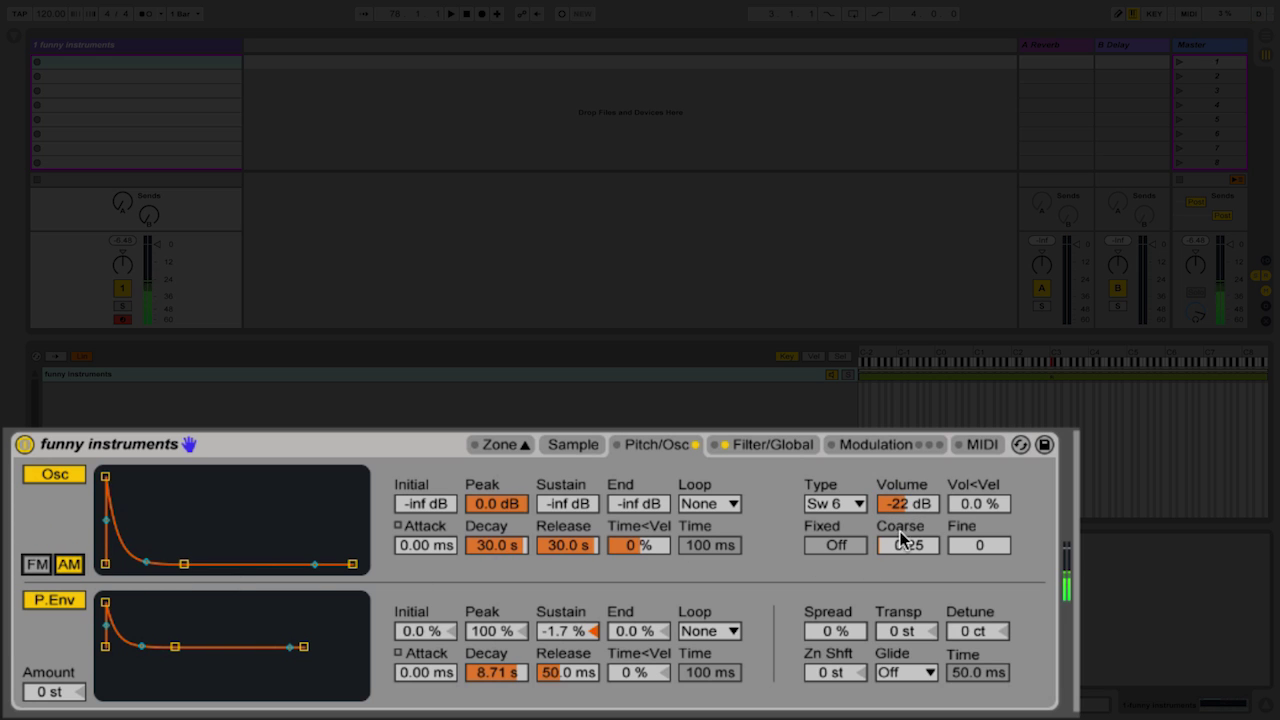
{"action": "left_click_drag", "start_coordinate": [908, 504], "coordinate": [908, 484]}
{"action": "left_click_drag", "start_coordinate": [904, 545], "coordinate": [904, 530]}
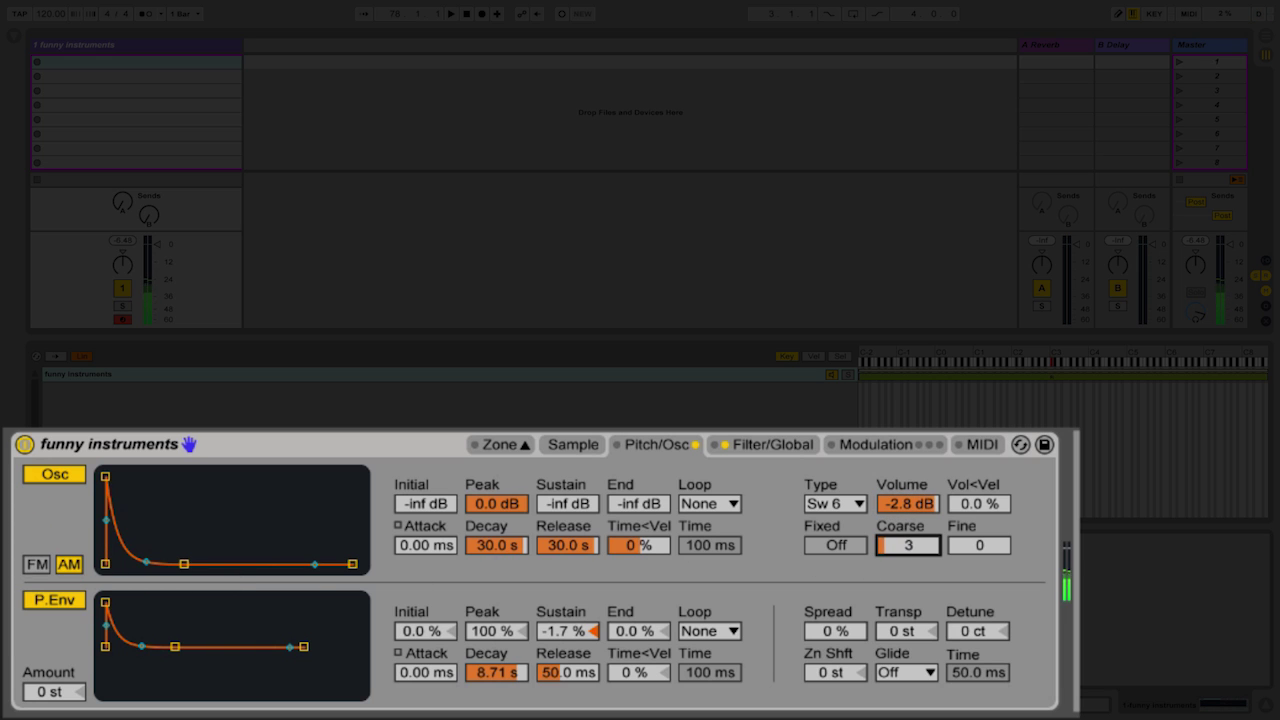
Change the modulation oscillator's waveform to Sq D and set its coarse tuning to 5.
{"action": "left_click", "coordinate": [845, 504]}
{"action": "left_click", "coordinate": [829, 438]}
{"action": "left_click_drag", "start_coordinate": [905, 545], "coordinate": [905, 560]}
Loop the oscillator envelope in Beat mode with a 1/8 repeat, and shape its decay to 397 ms with a 36 % slope.
{"action": "left_click", "coordinate": [728, 504]}
{"action": "left_click", "coordinate": [709, 566]}
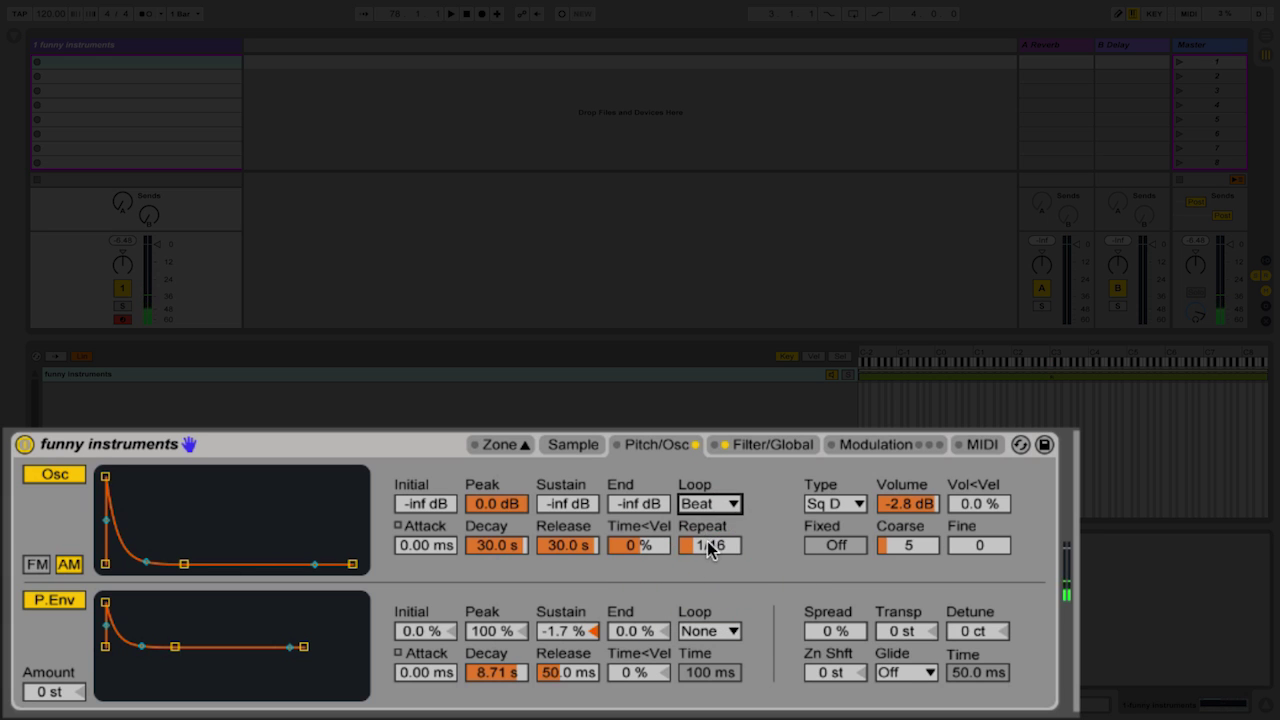
{"action": "left_click", "coordinate": [708, 547]}
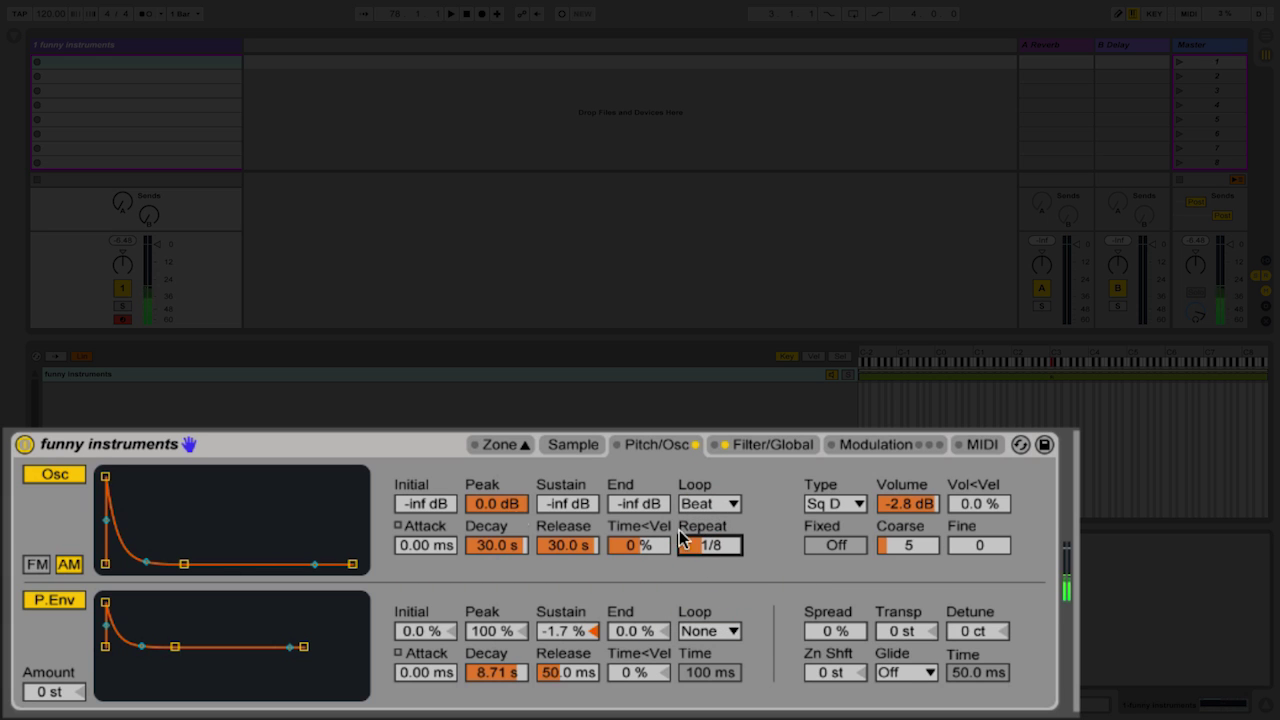
{"action": "left_click_drag", "start_coordinate": [186, 565], "coordinate": [152, 564]}
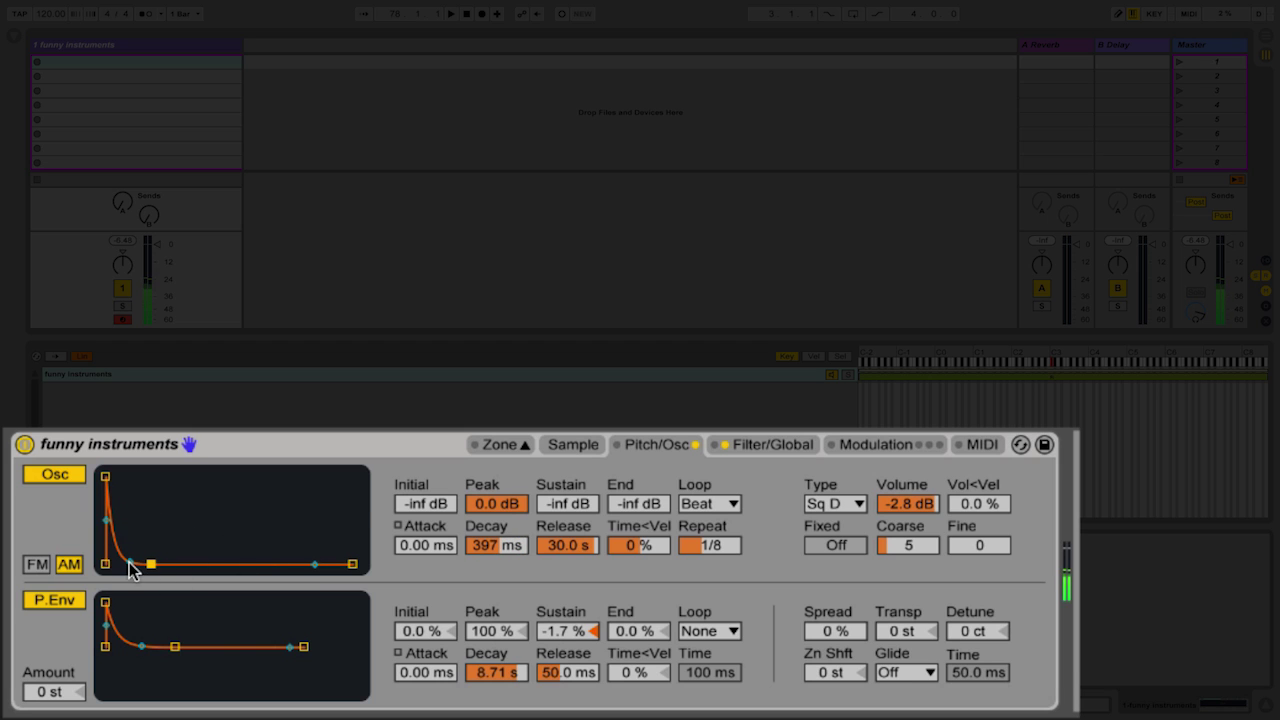
{"action": "left_click_drag", "start_coordinate": [131, 563], "coordinate": [130, 535]}
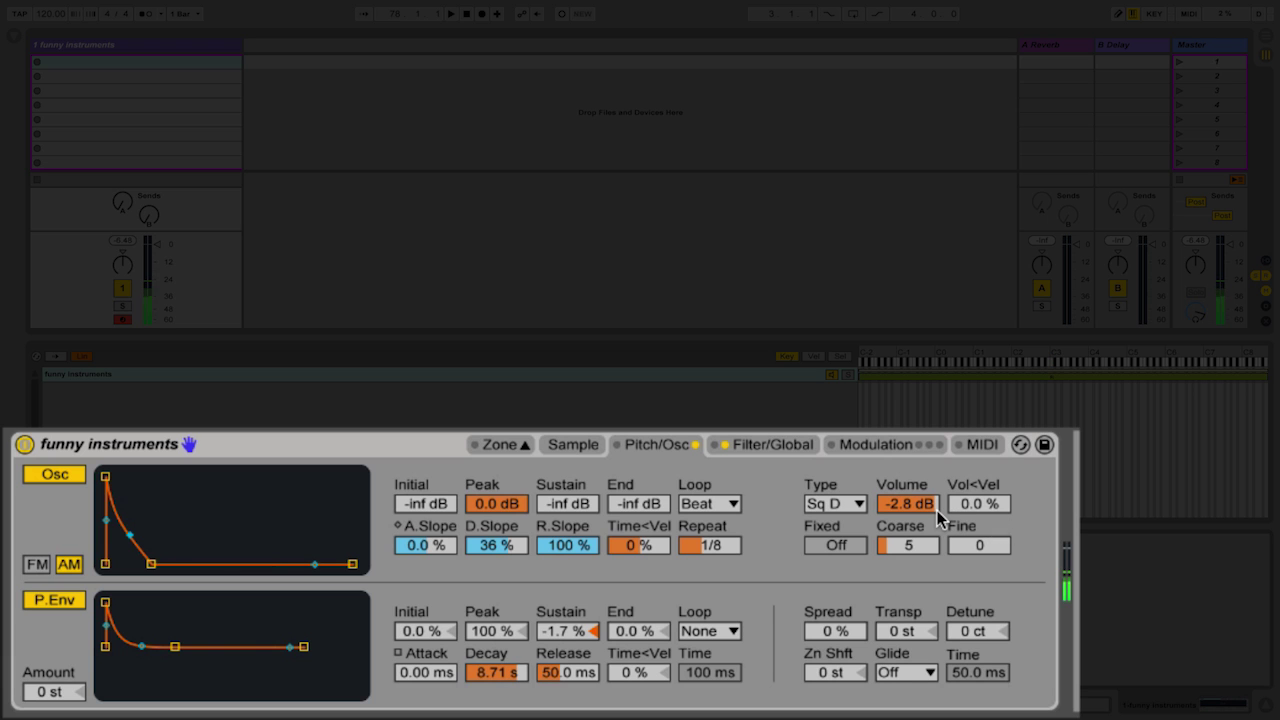
Enable LFO 1, LFO 2 and LFO 3 in the modulation settings.
{"action": "left_click", "coordinate": [887, 445]}
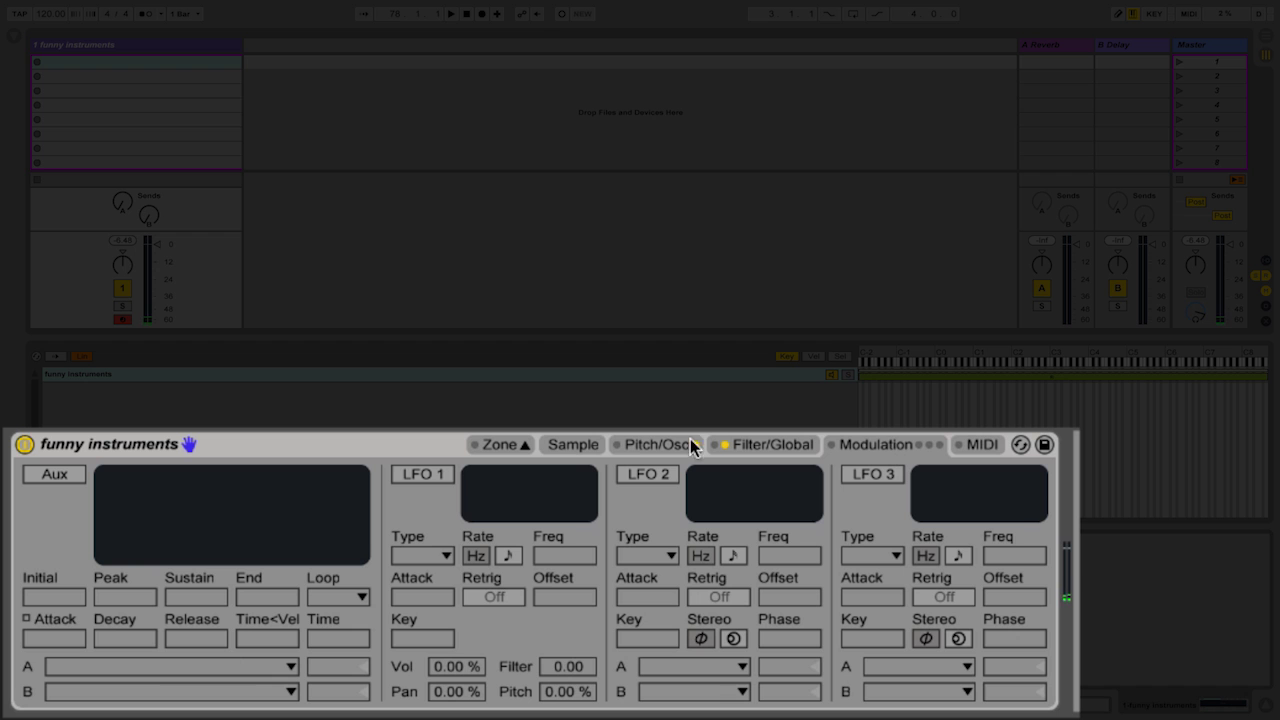
{"action": "left_click", "coordinate": [423, 474]}
{"action": "left_click", "coordinate": [648, 474]}
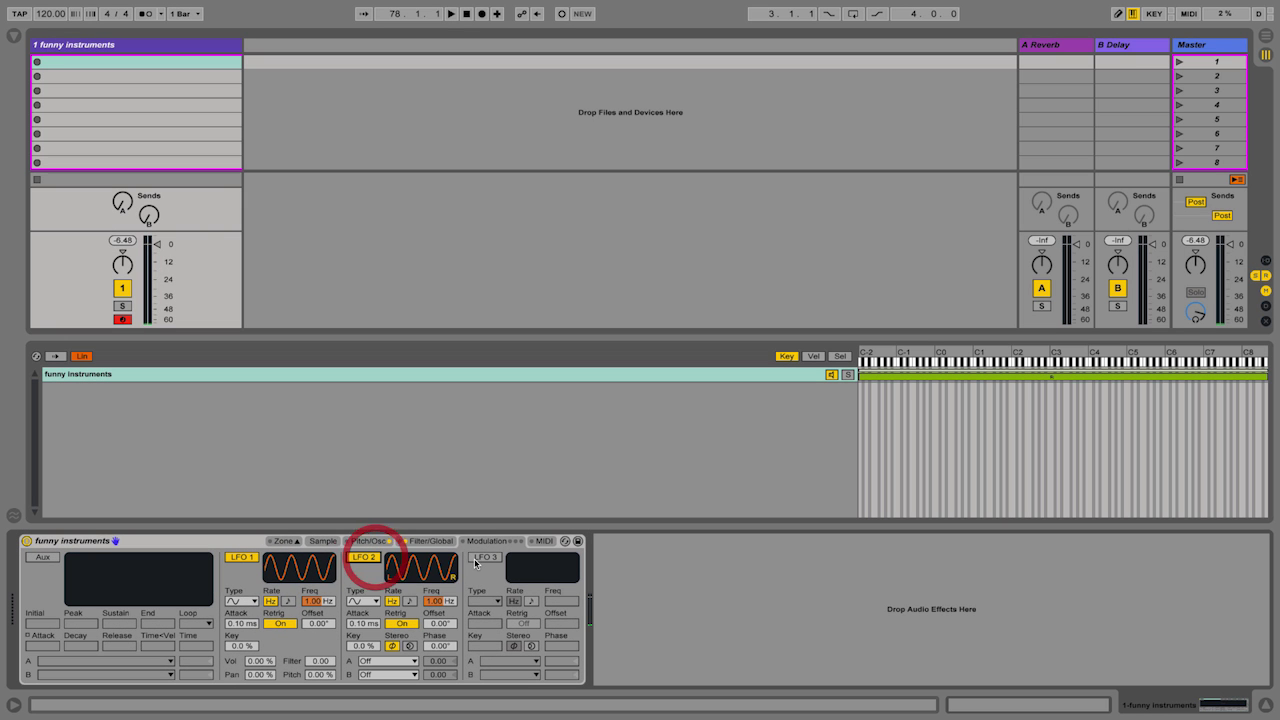
{"action": "left_click", "coordinate": [873, 474]}
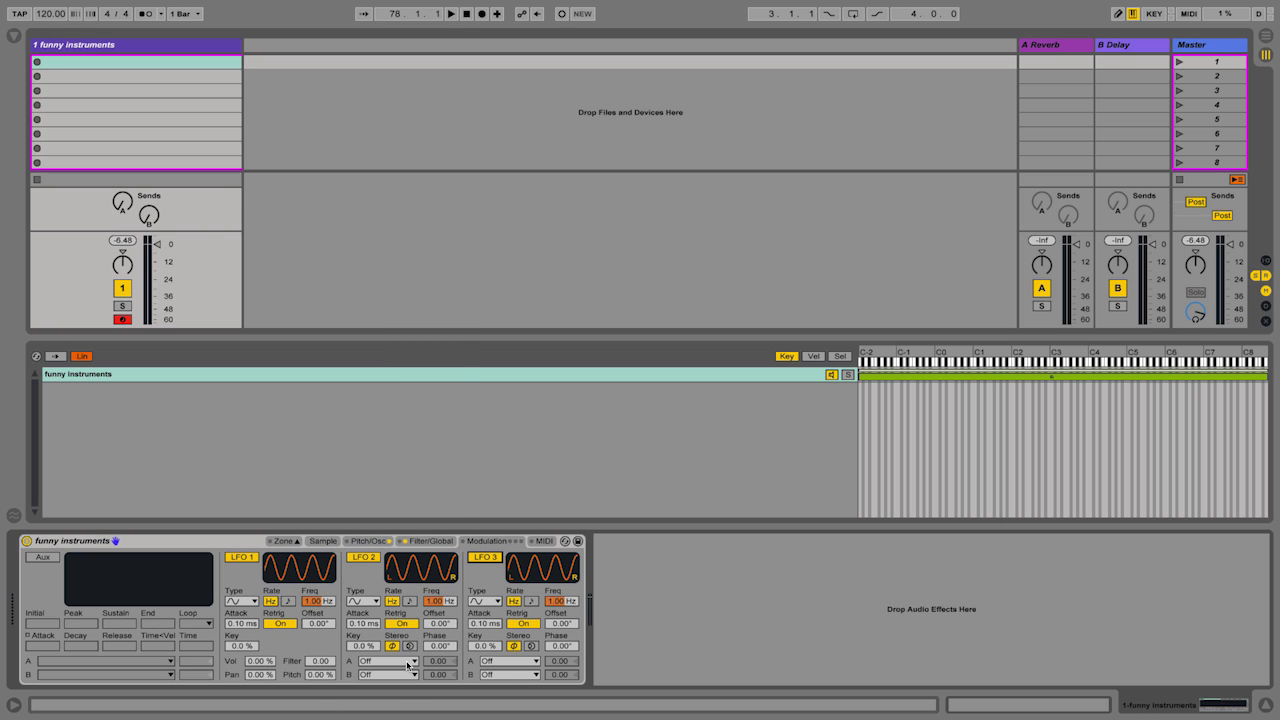
Examine the available modulation targets for destination A of LFO 2 and LFO 3.
{"action": "left_click", "coordinate": [410, 661]}
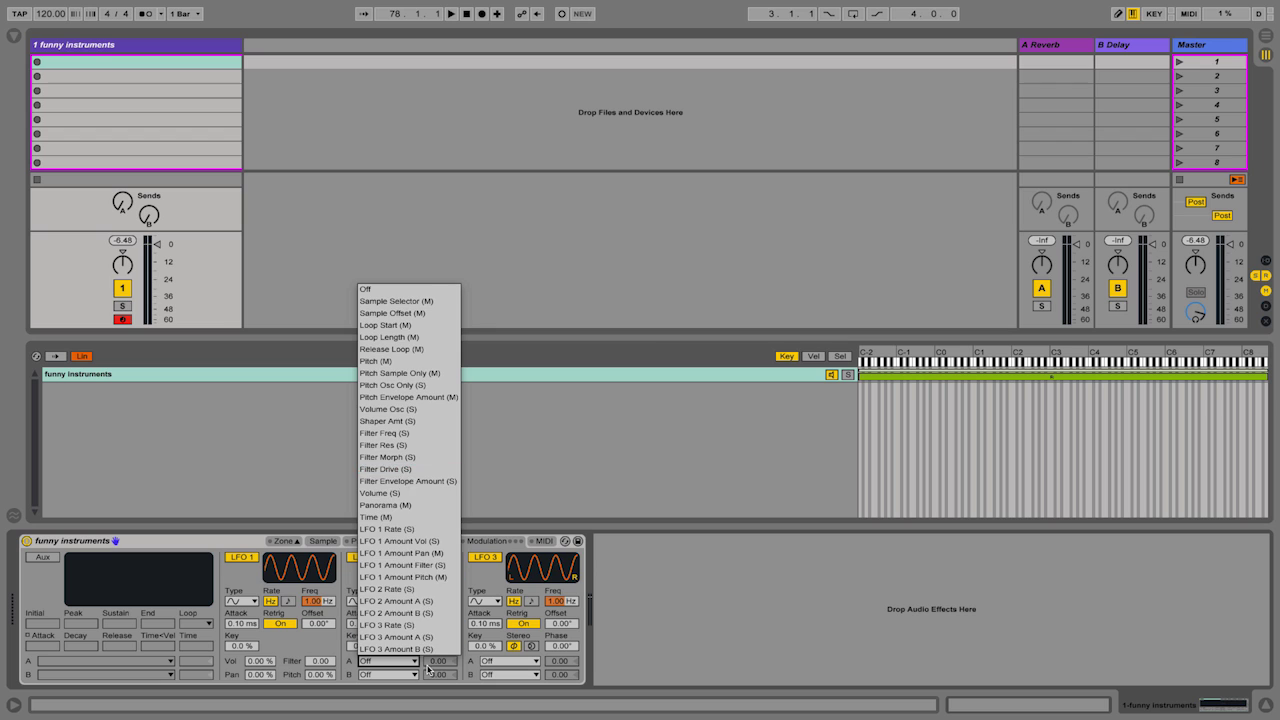
{"action": "left_click", "coordinate": [429, 667]}
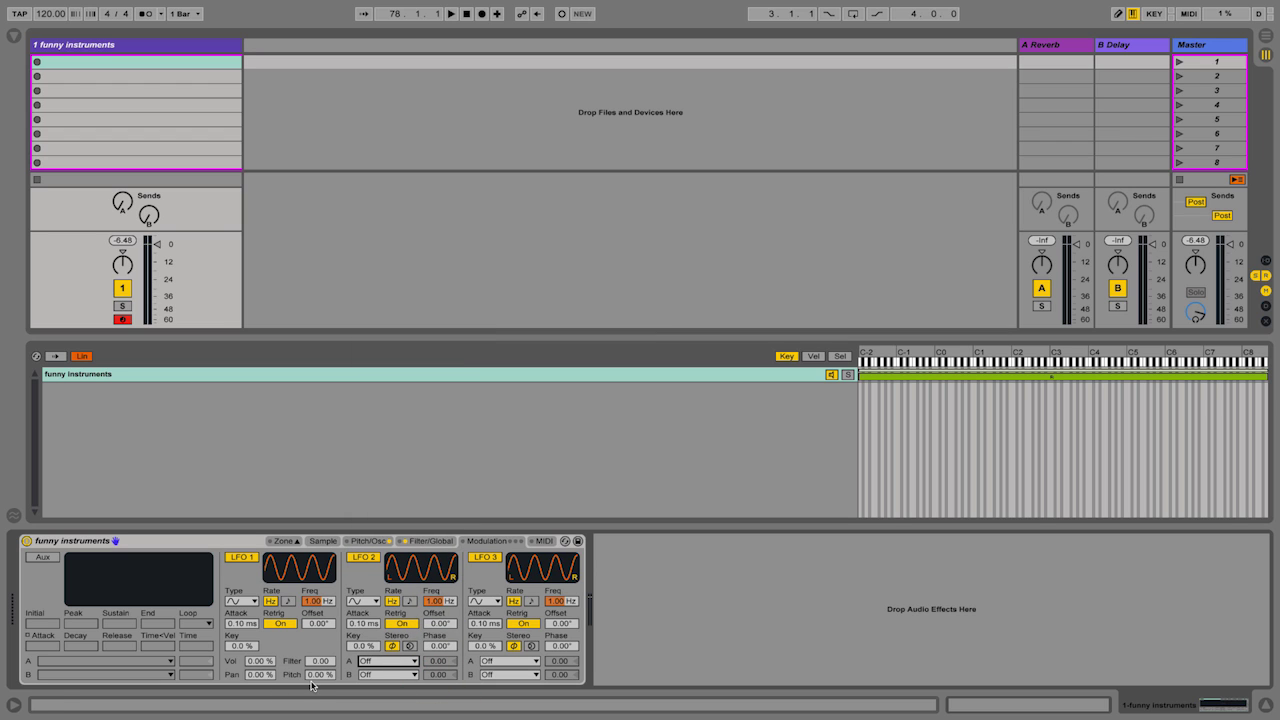
{"action": "left_click", "coordinate": [409, 664]}
{"action": "left_click", "coordinate": [516, 664]}
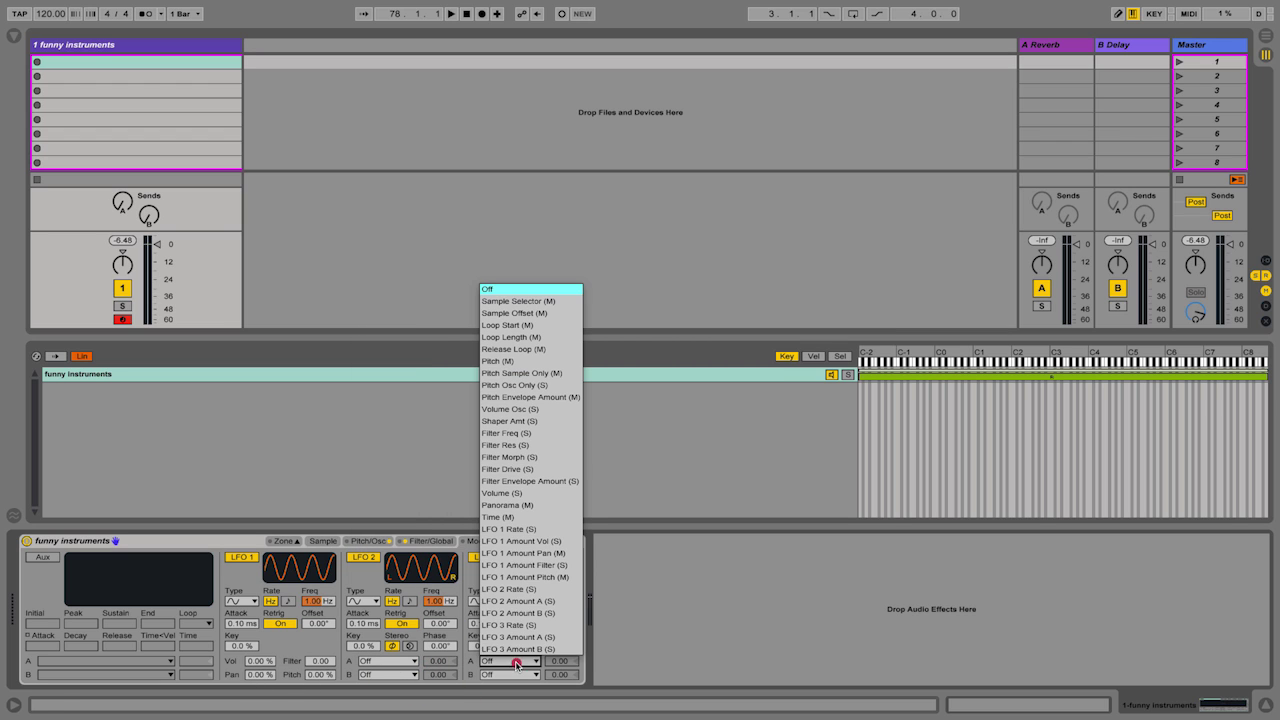
{"action": "left_click", "coordinate": [505, 667]}
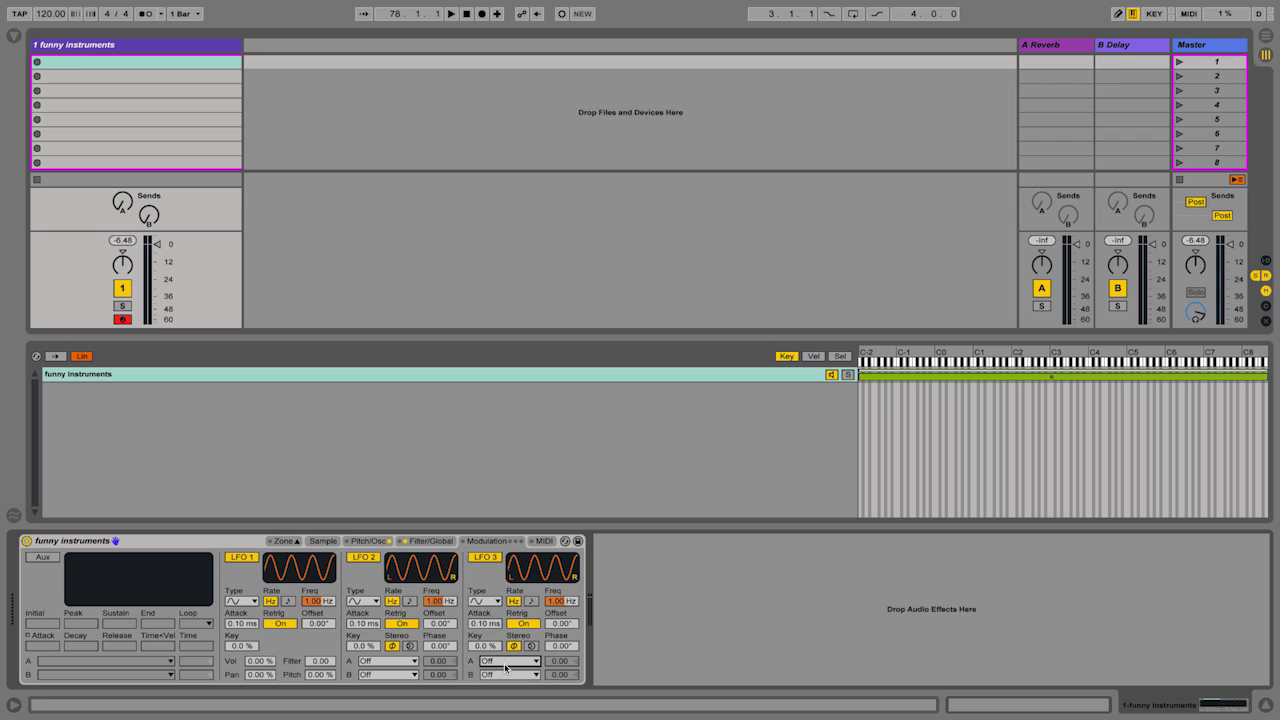
Enable the auxiliary envelope and look through the targets available for its destination A.
{"action": "left_click", "coordinate": [38, 557]}
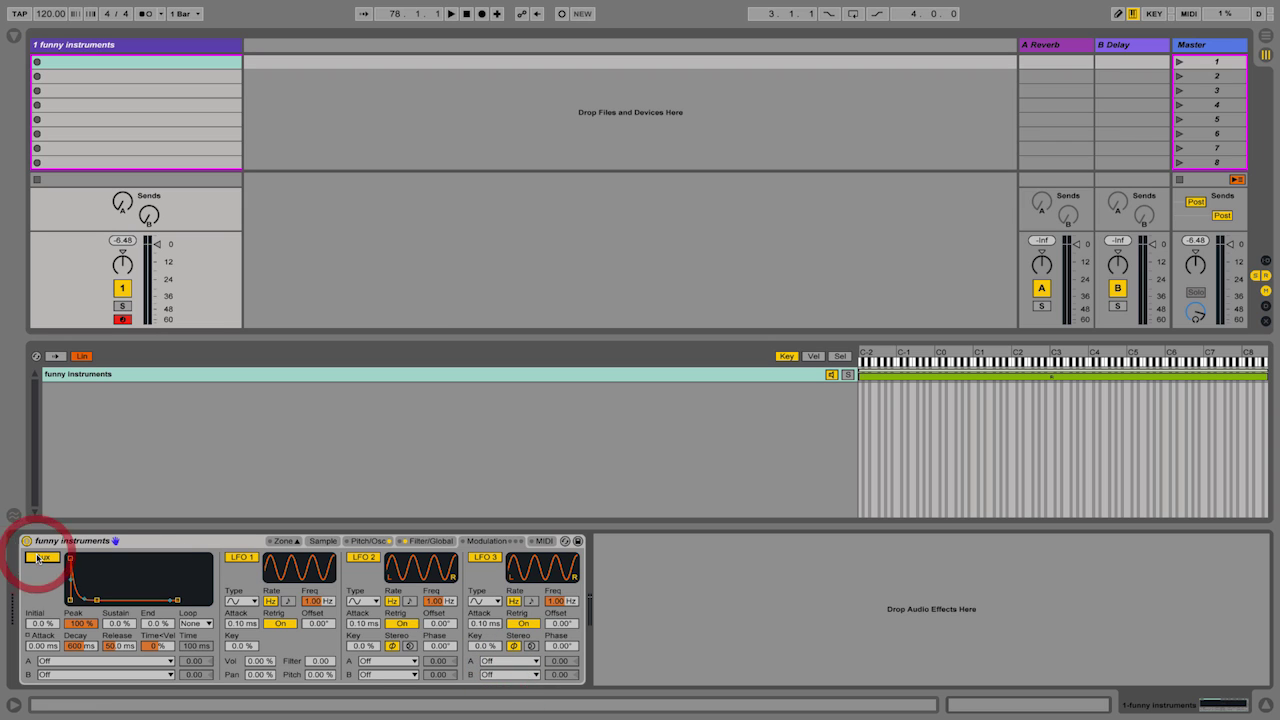
{"action": "left_click", "coordinate": [85, 661]}
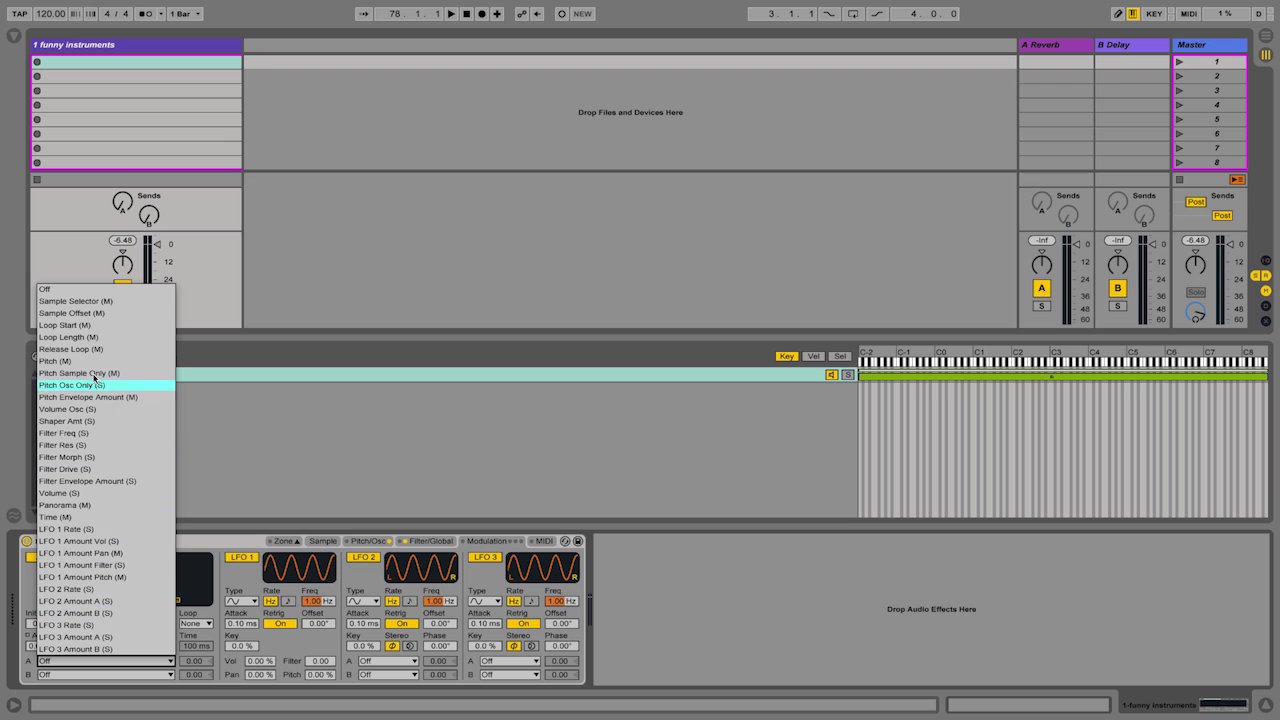
{"action": "left_click", "coordinate": [240, 474]}
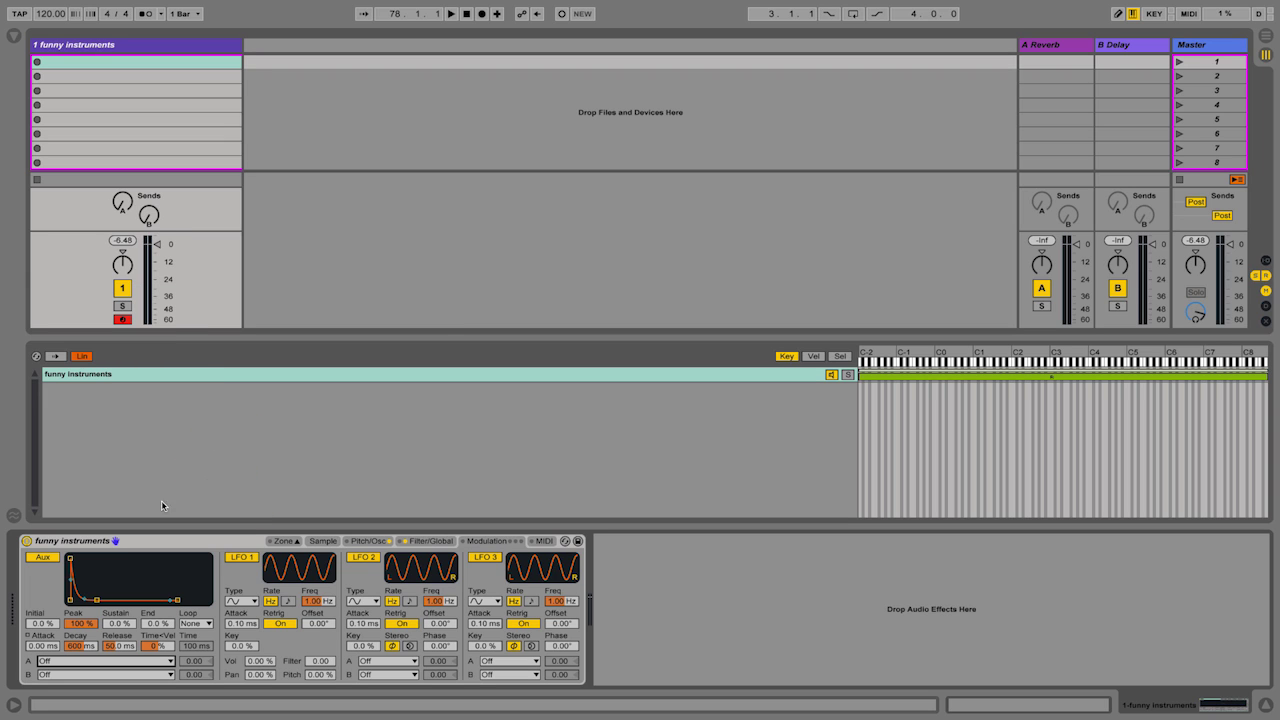
Open the MIDI modulation settings and examine the destination A targets for Key and Aftertouch.
{"action": "left_click", "coordinate": [542, 541]}
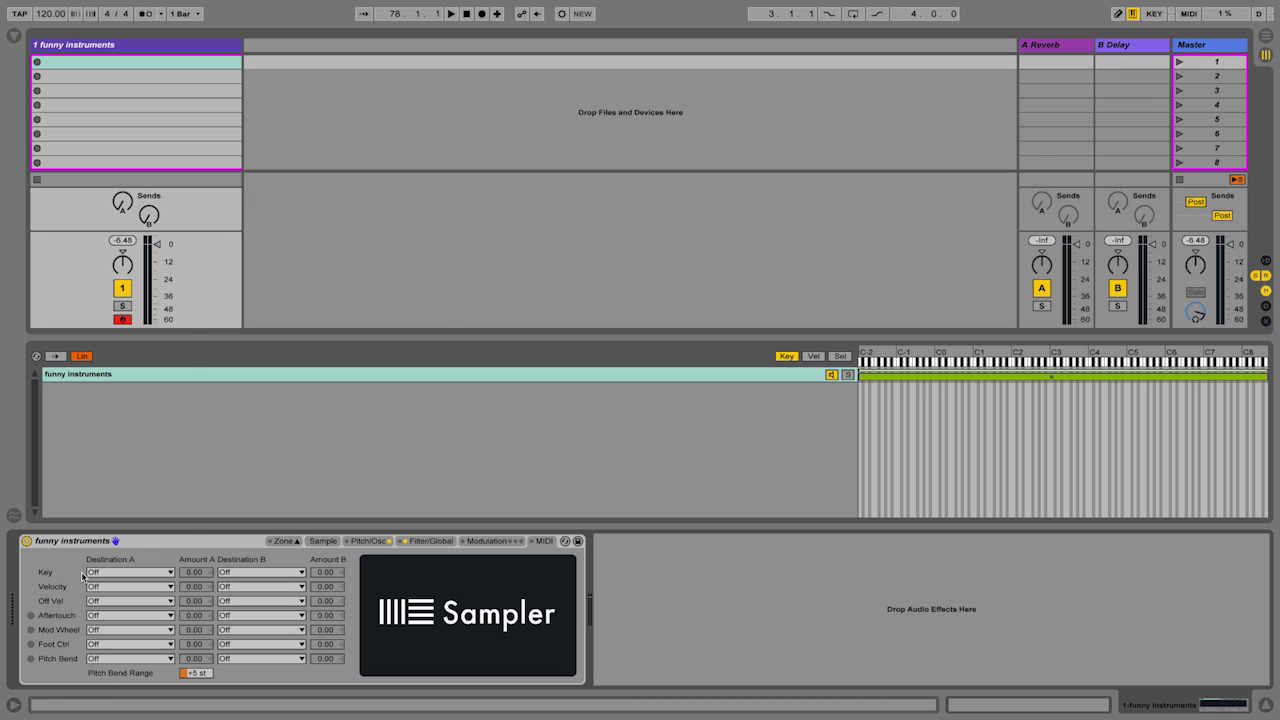
{"action": "left_click", "coordinate": [112, 572]}
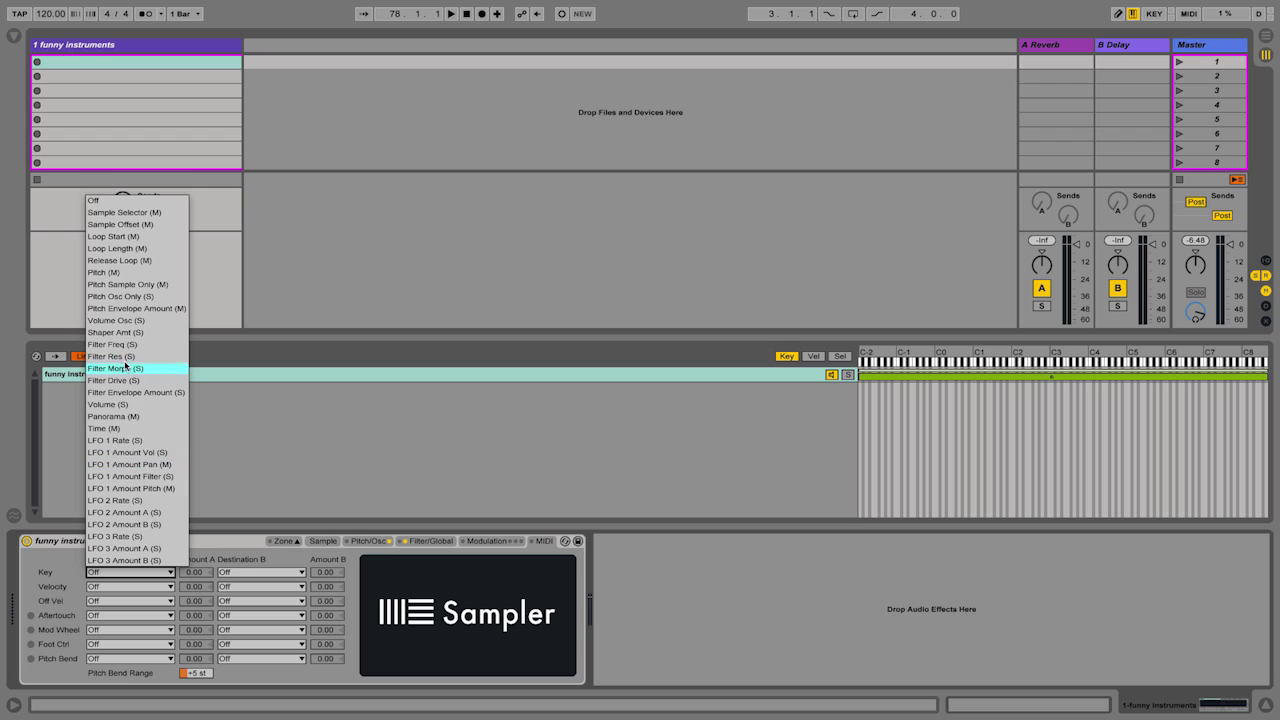
{"action": "left_click", "coordinate": [215, 447]}
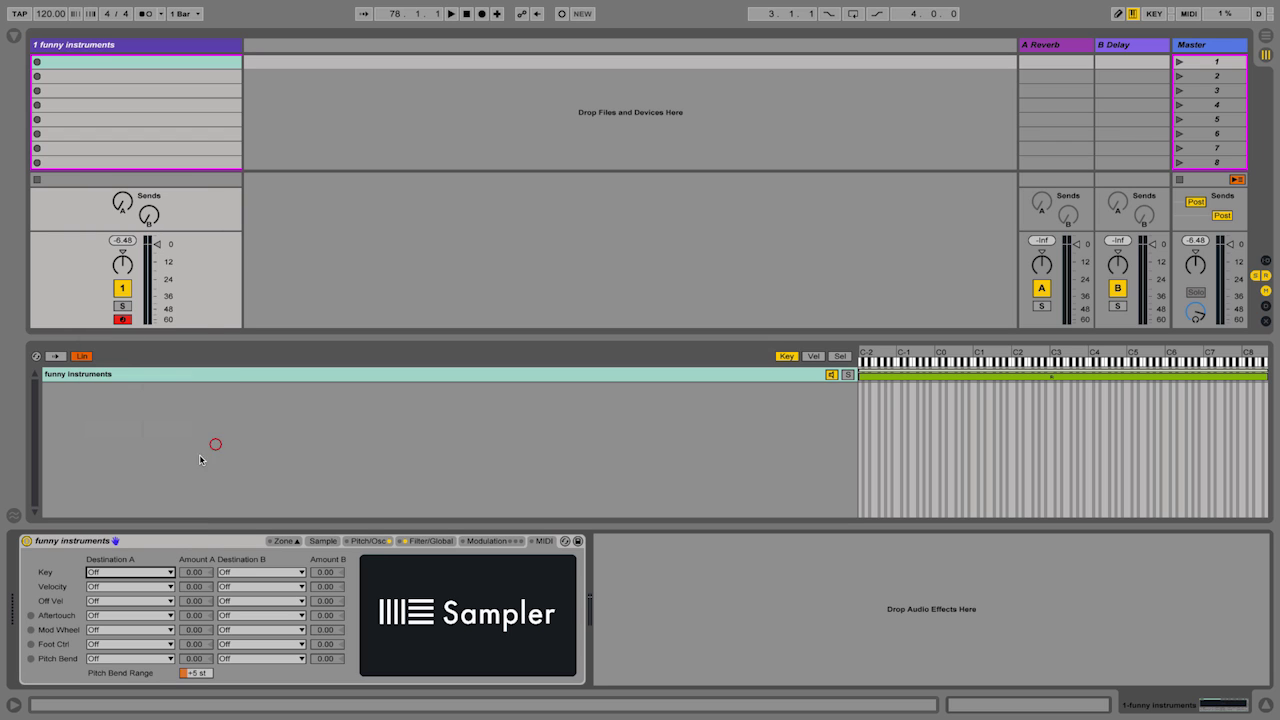
{"action": "left_click", "coordinate": [113, 616]}
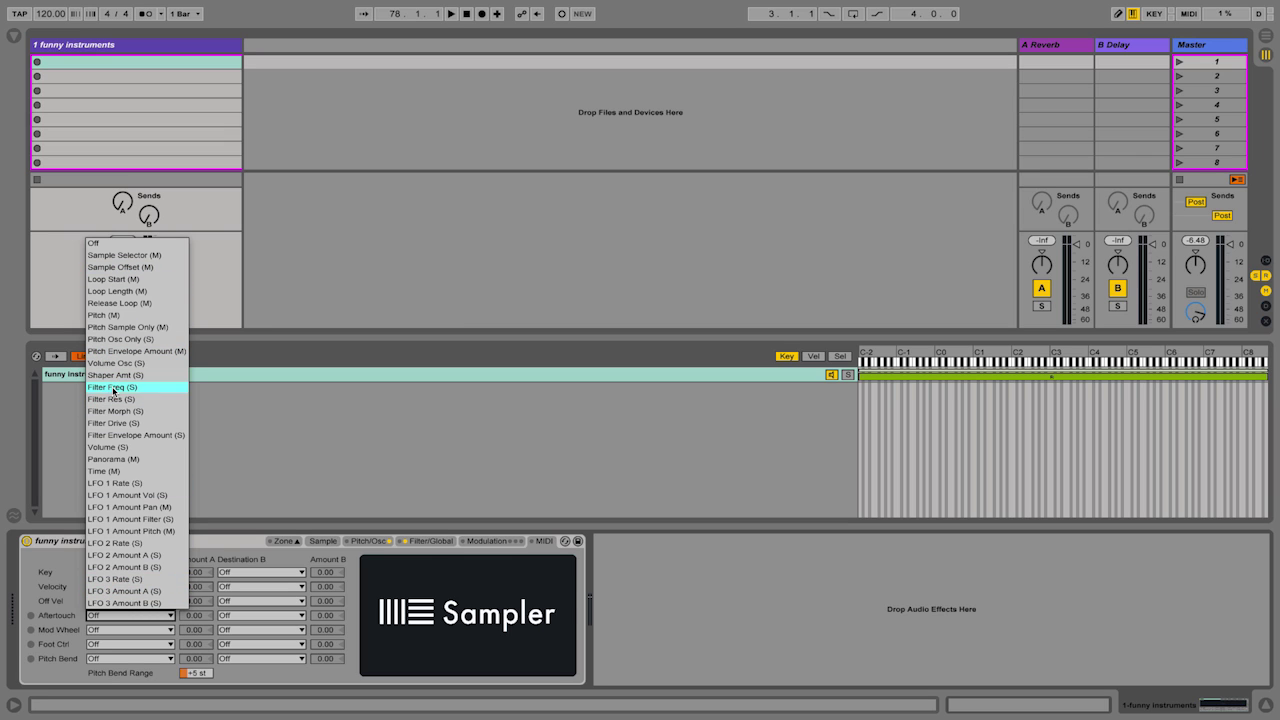
{"action": "left_click", "coordinate": [211, 433]}
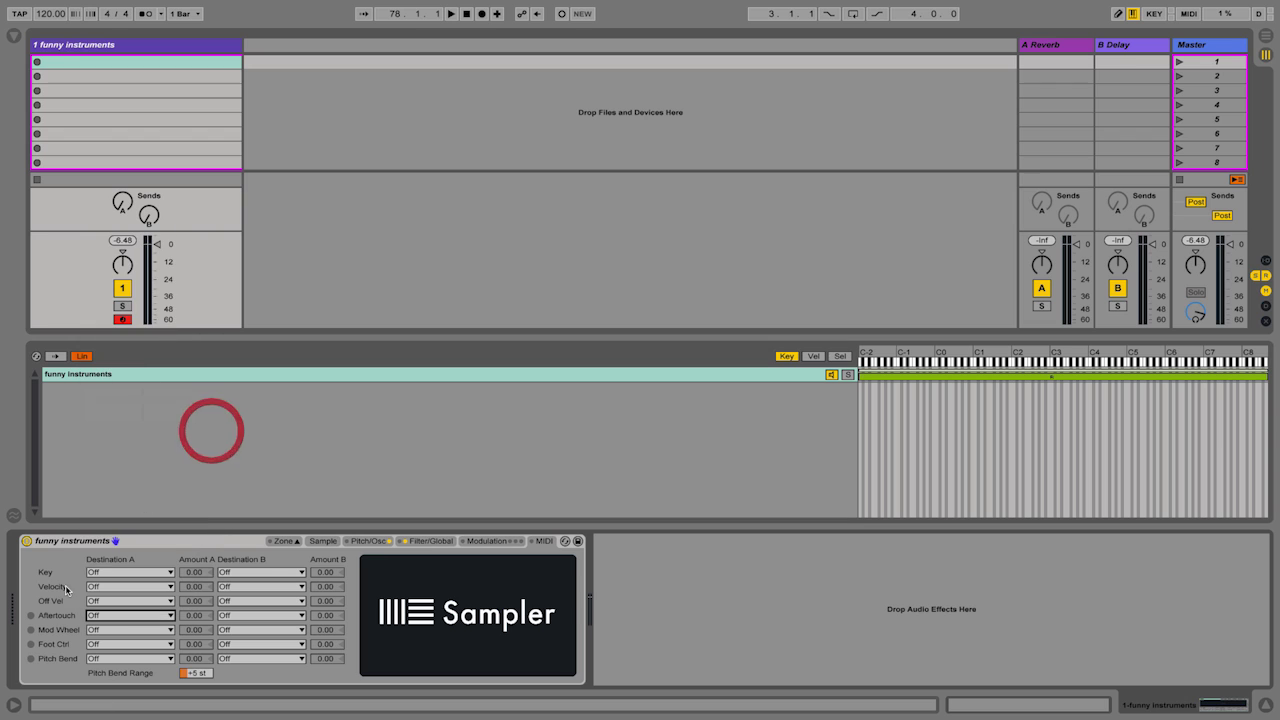
Look through the Mod Wheel's destination A and B targets, and set the pitch bend range to +12 st.
{"action": "left_click", "coordinate": [122, 630]}
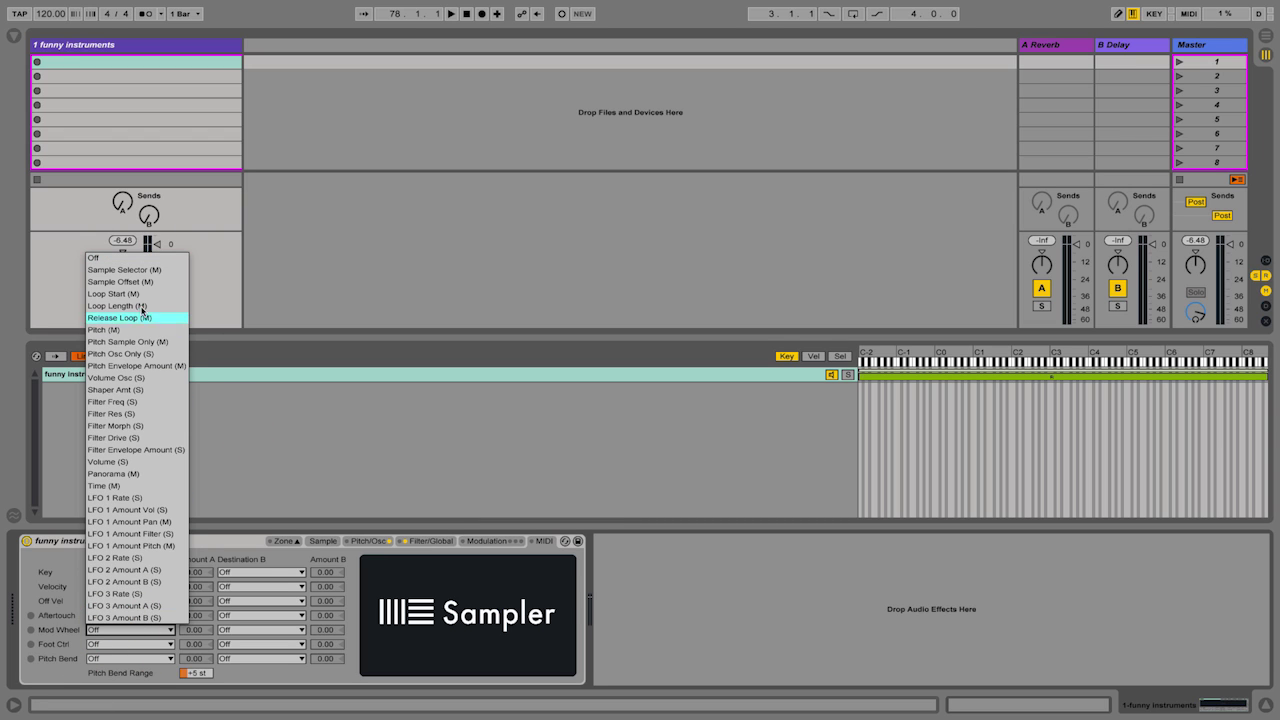
{"action": "left_click", "coordinate": [250, 479]}
{"action": "left_click", "coordinate": [246, 630]}
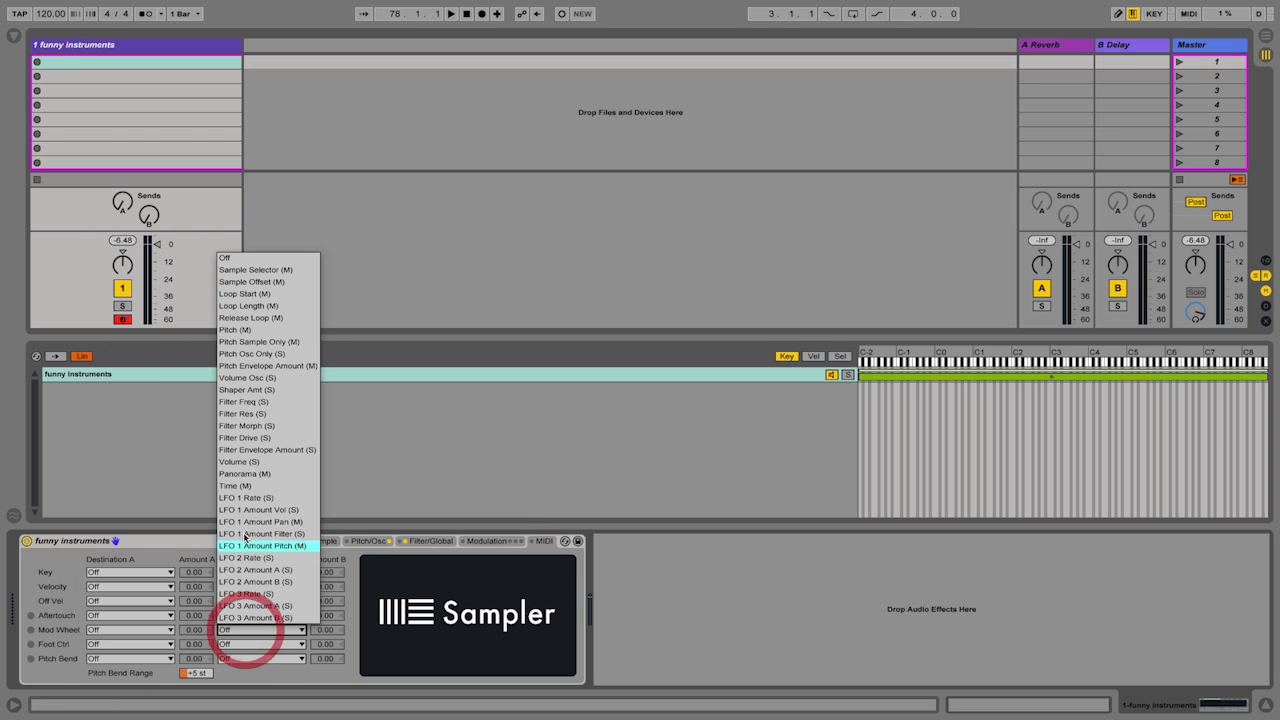
{"action": "left_click", "coordinate": [84, 652]}
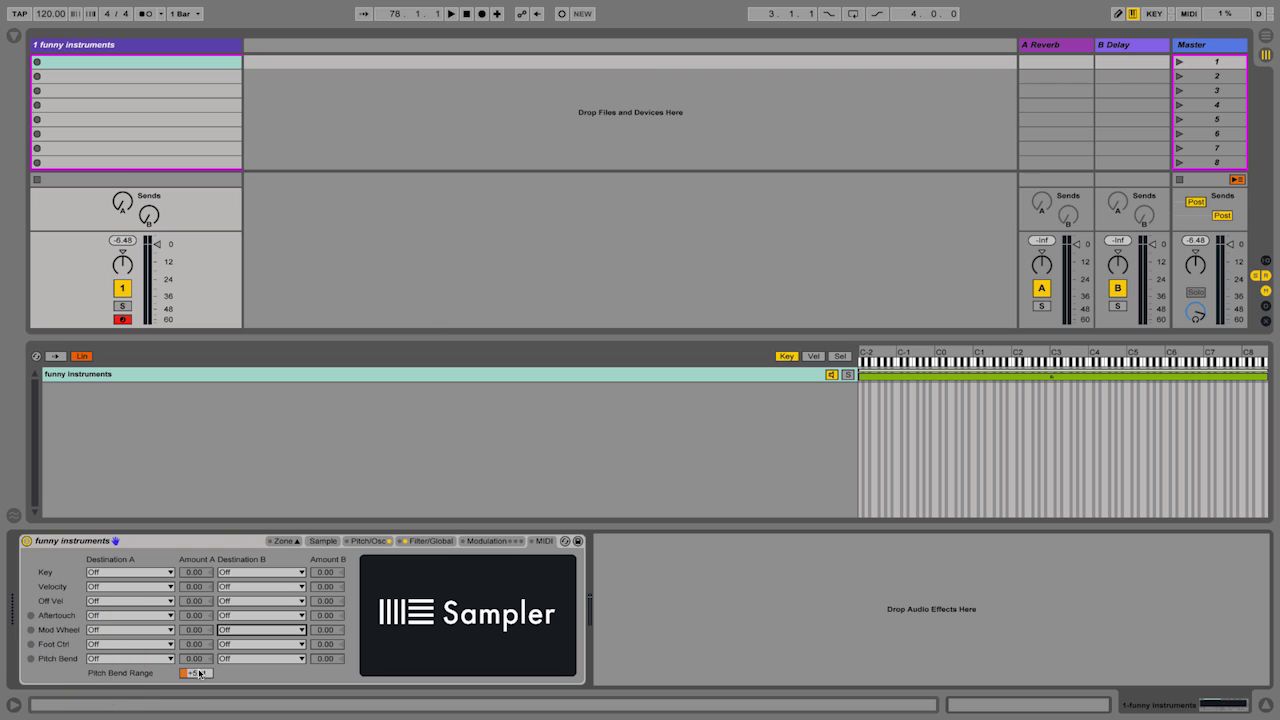
{"action": "left_click_drag", "start_coordinate": [195, 673], "coordinate": [195, 652]}
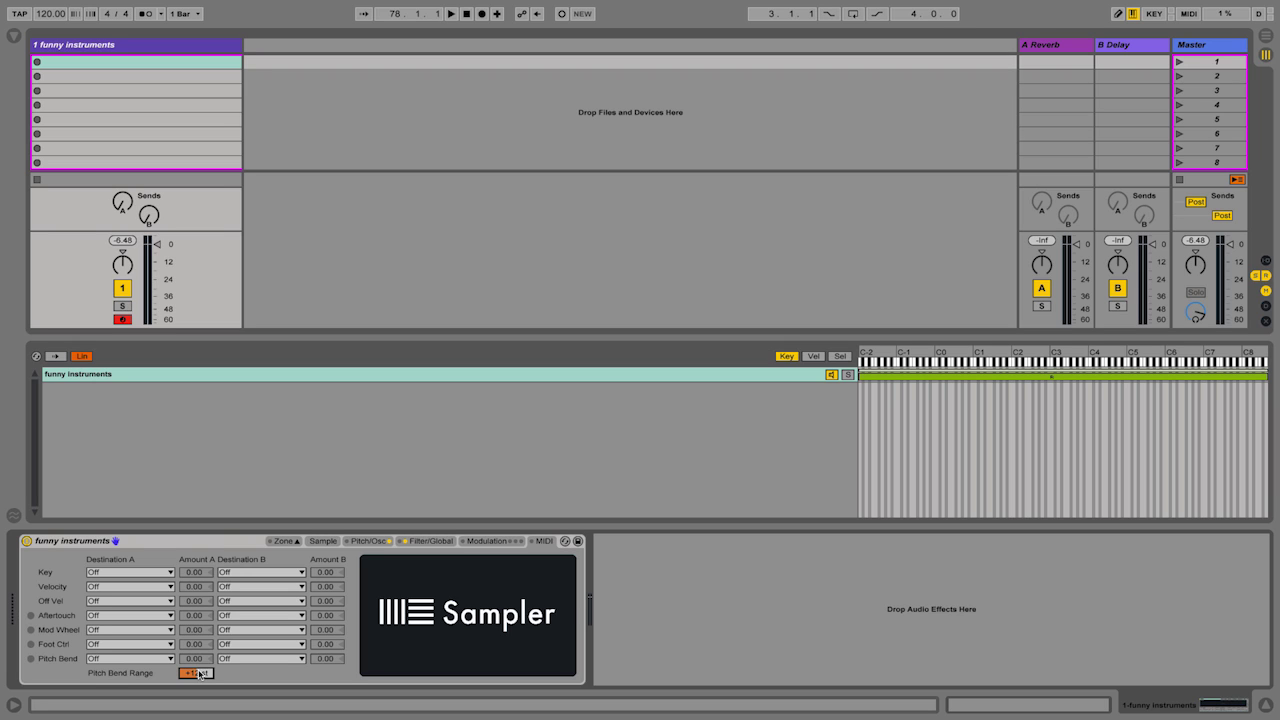
Convert the funny instruments device from Sampler to Simpler and back to Sampler.
{"action": "right_click", "coordinate": [184, 546]}
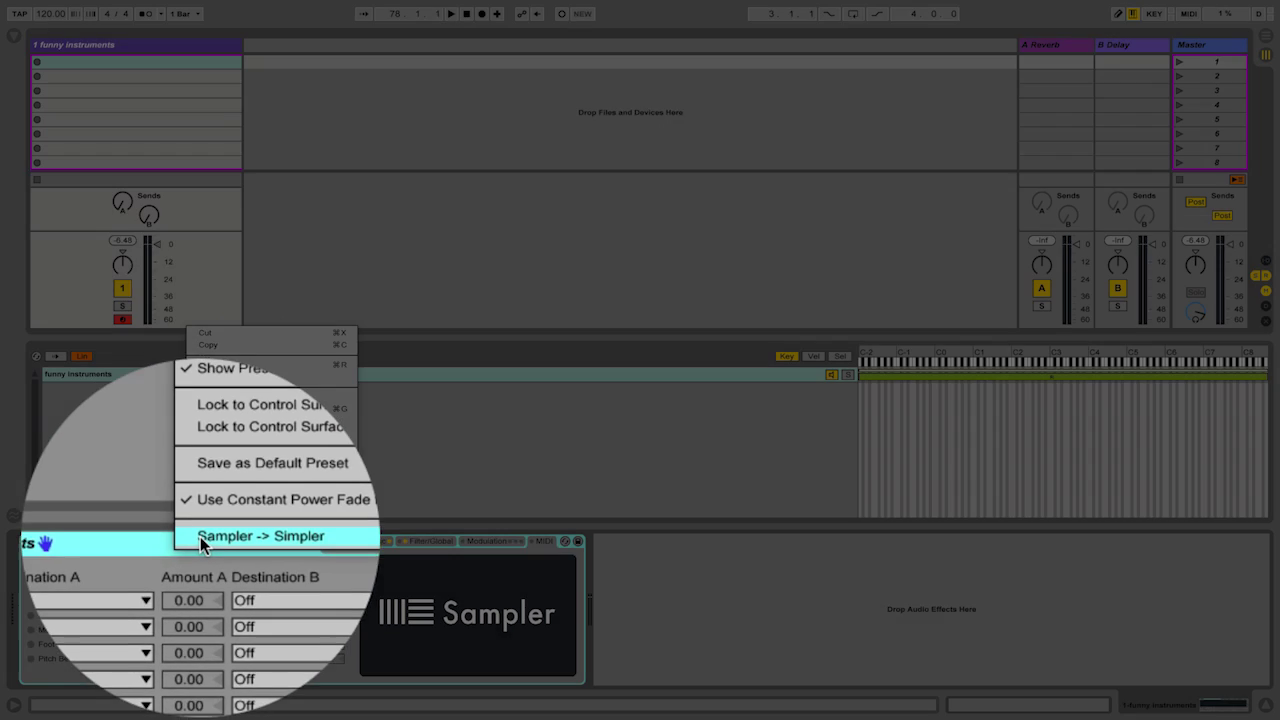
{"action": "left_click", "coordinate": [200, 538]}
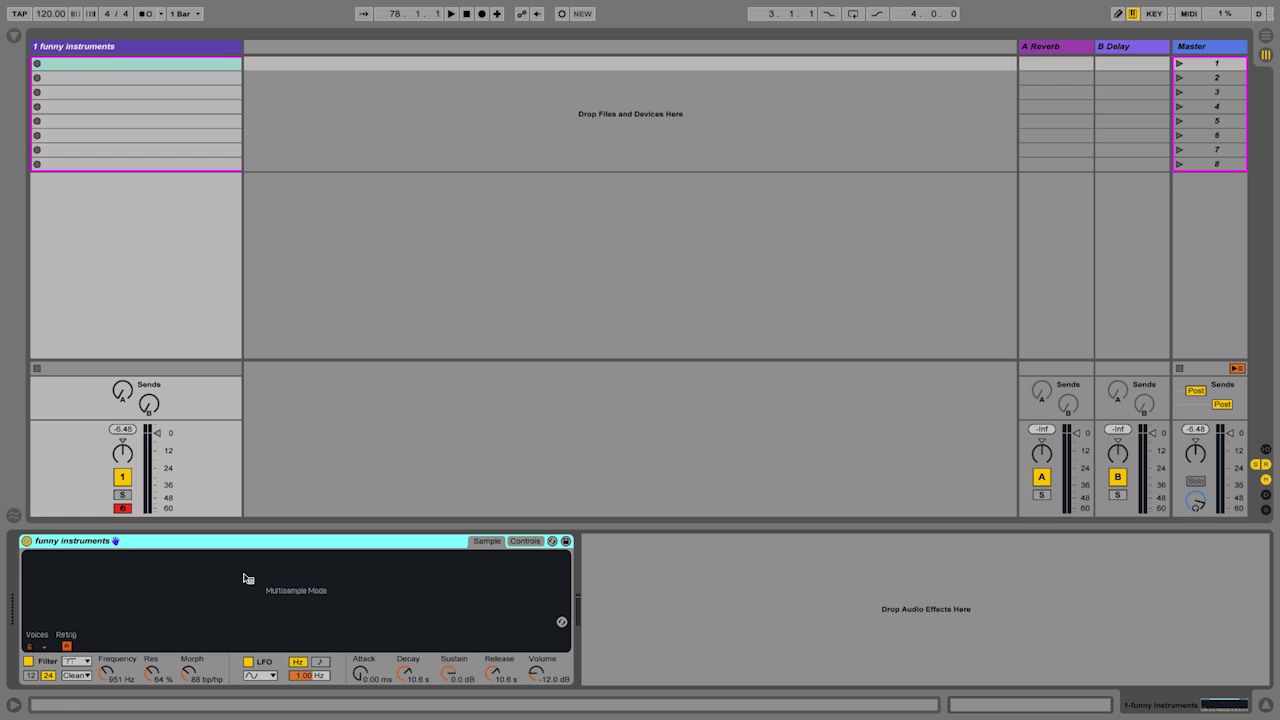
{"action": "right_click", "coordinate": [252, 541]}
{"action": "left_click", "coordinate": [276, 532]}
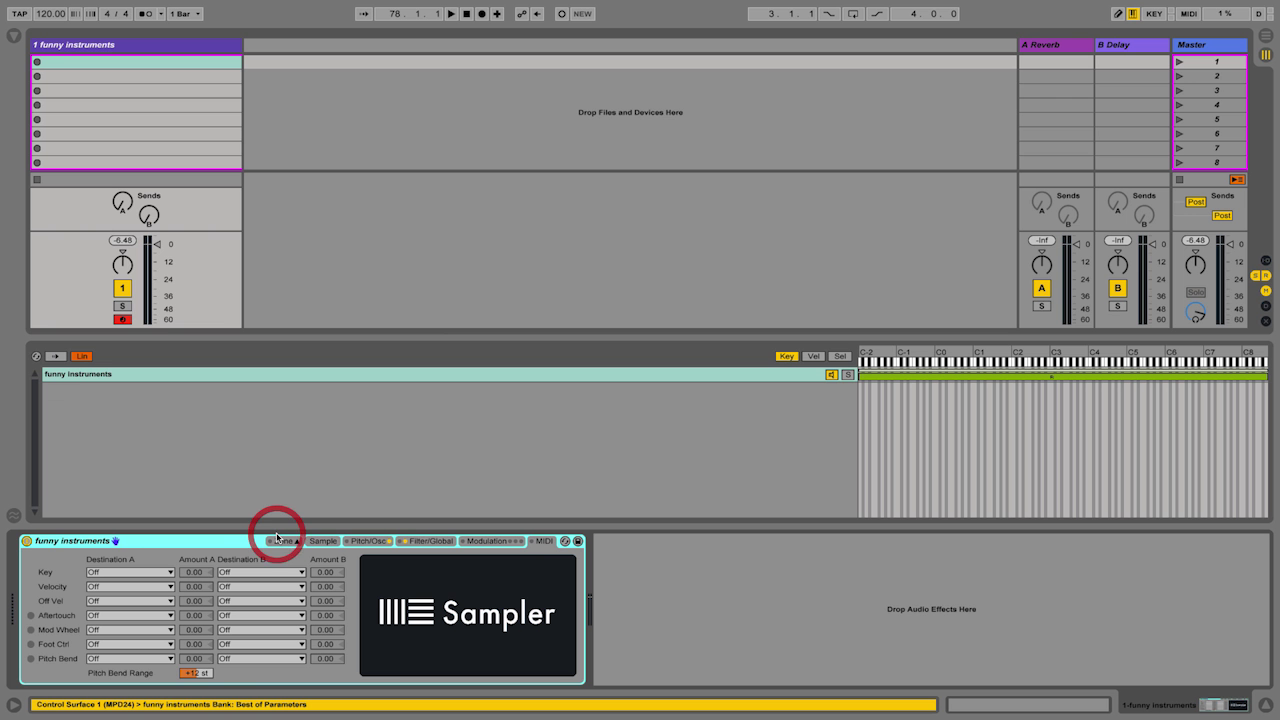